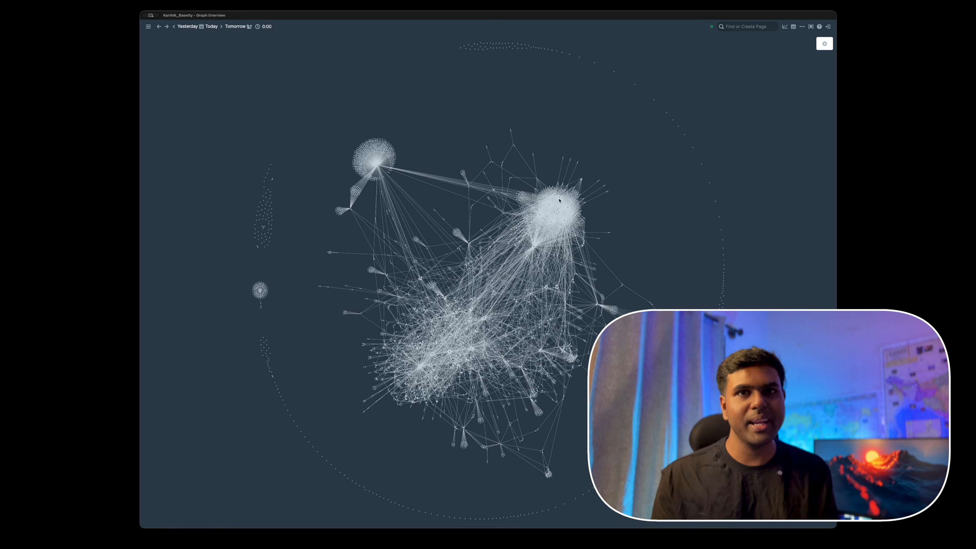
left_click_drag(626, 179, 801, 150)
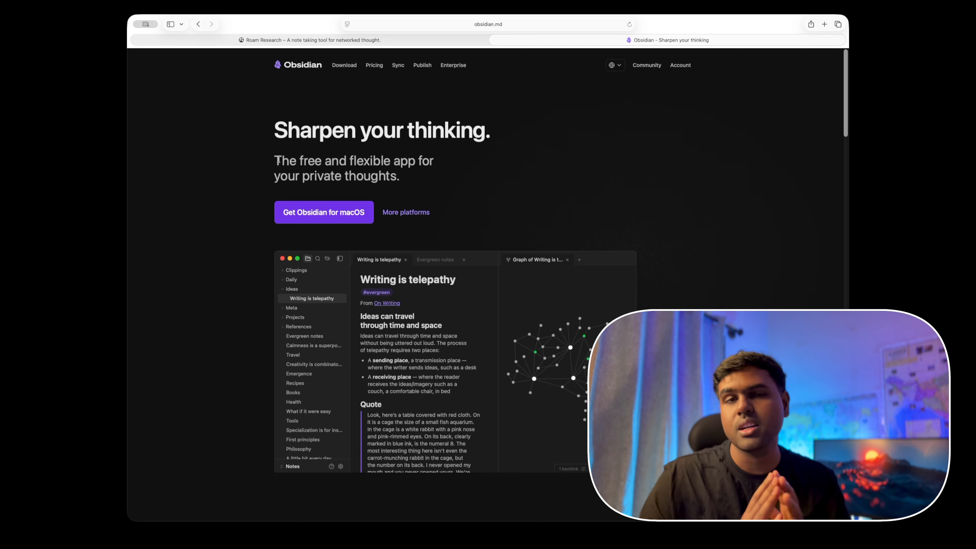
left_click_drag(278, 159, 400, 177)
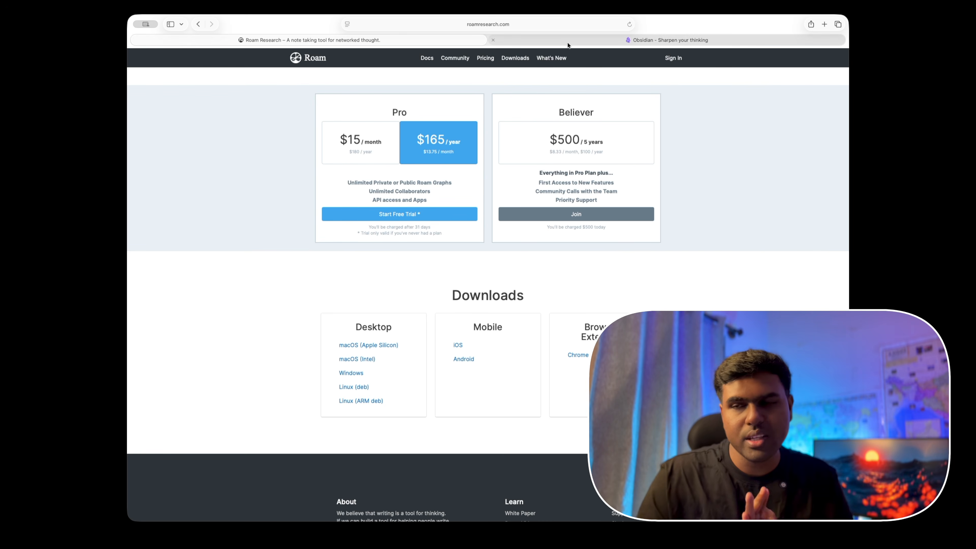
- Review the Obsidian homepage's sections on links, graph, canvas, plugins, sync and publishing
left_click(571, 40)
scroll(745, 222, "down", 15)
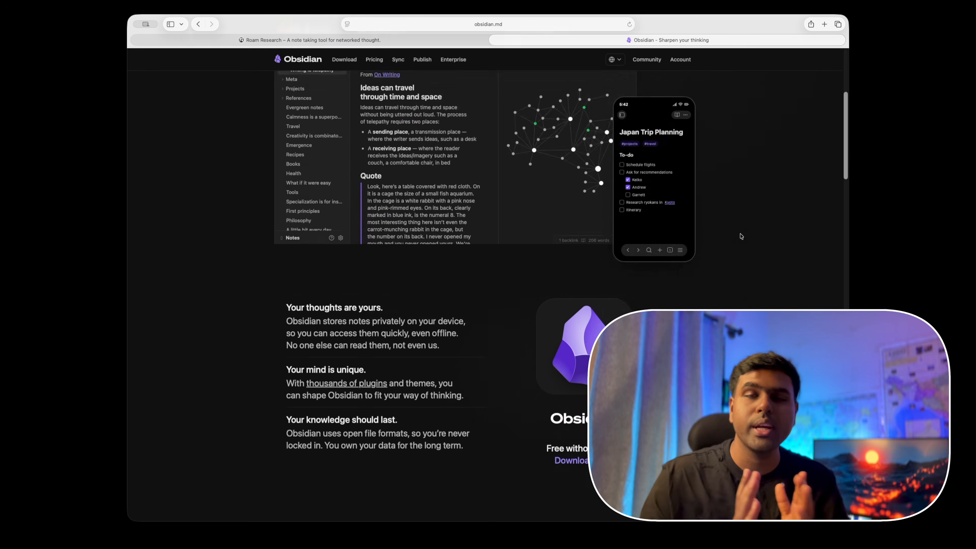
scroll(741, 236, "down", 6)
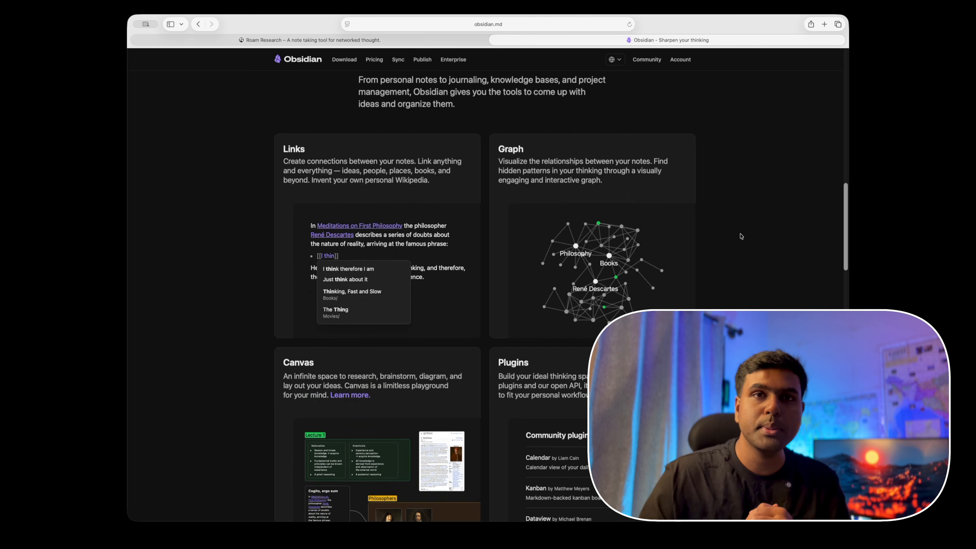
scroll(741, 236, "down", 6)
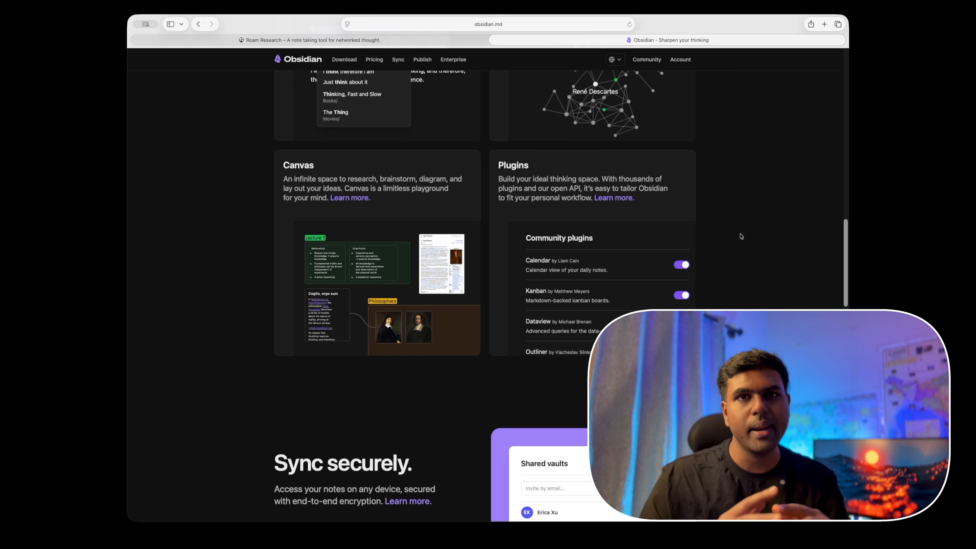
scroll(741, 236, "down", 2)
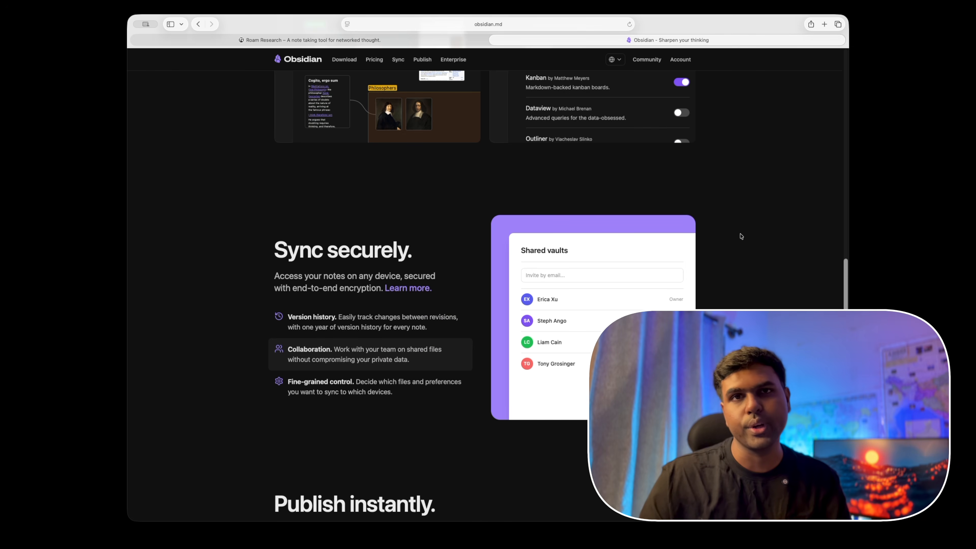
scroll(741, 237, "down", 12)
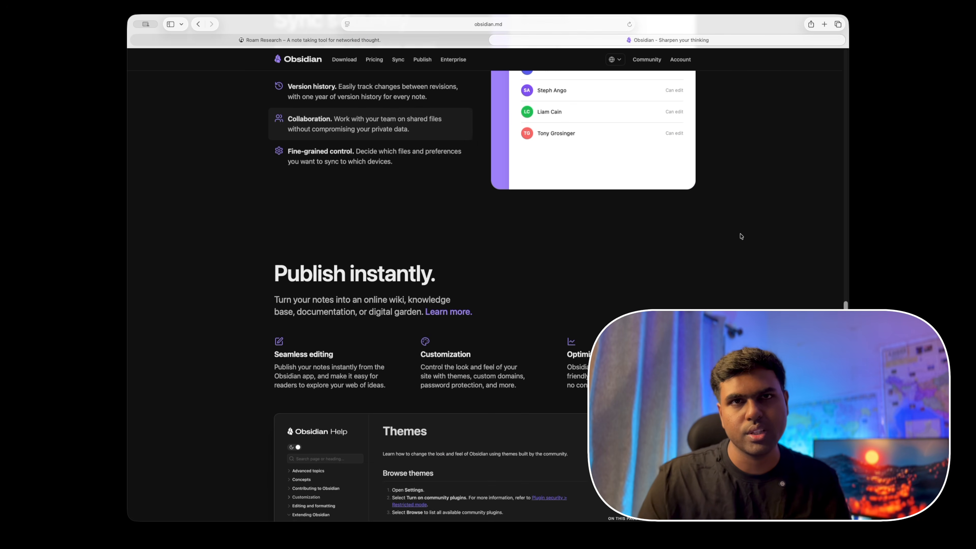
scroll(741, 236, "down", 10)
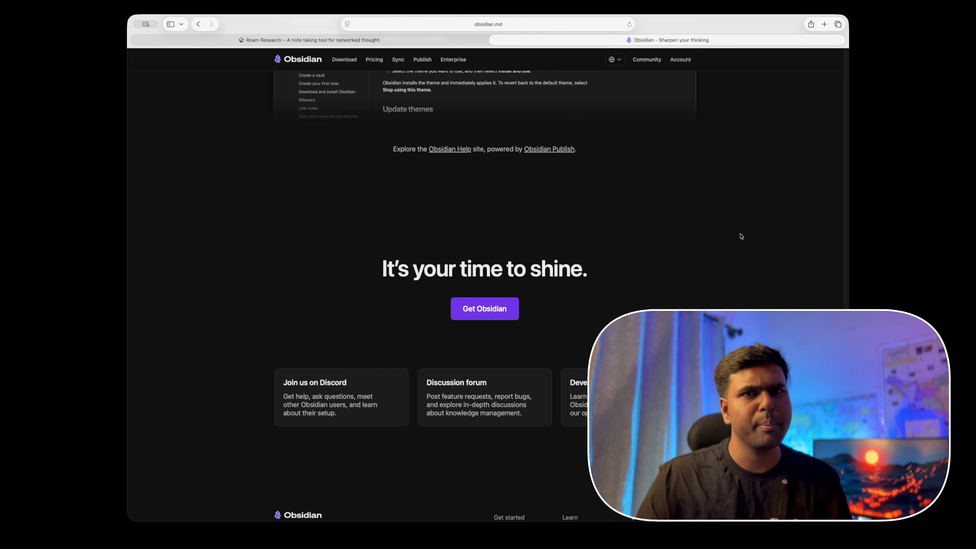
scroll(741, 236, "up", 20)
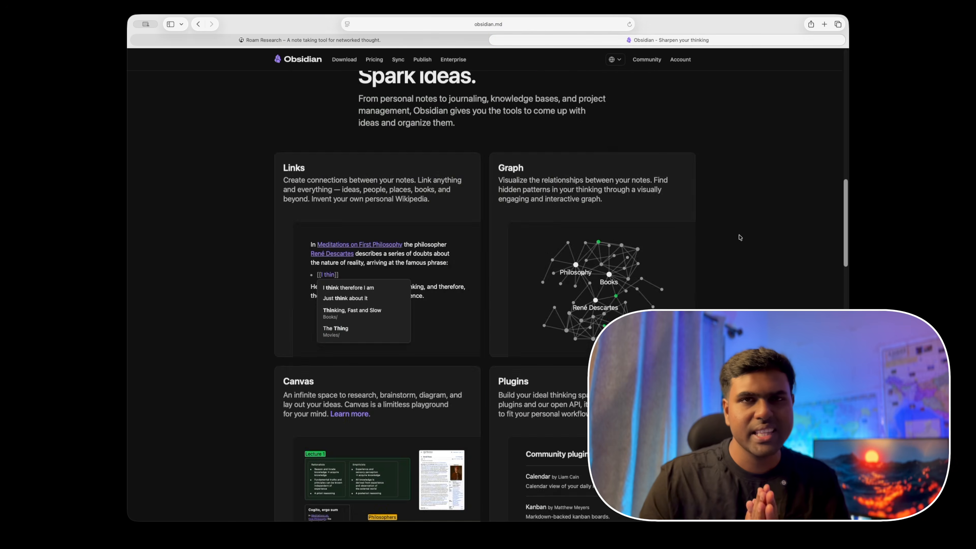
scroll(740, 237, "up", 10)
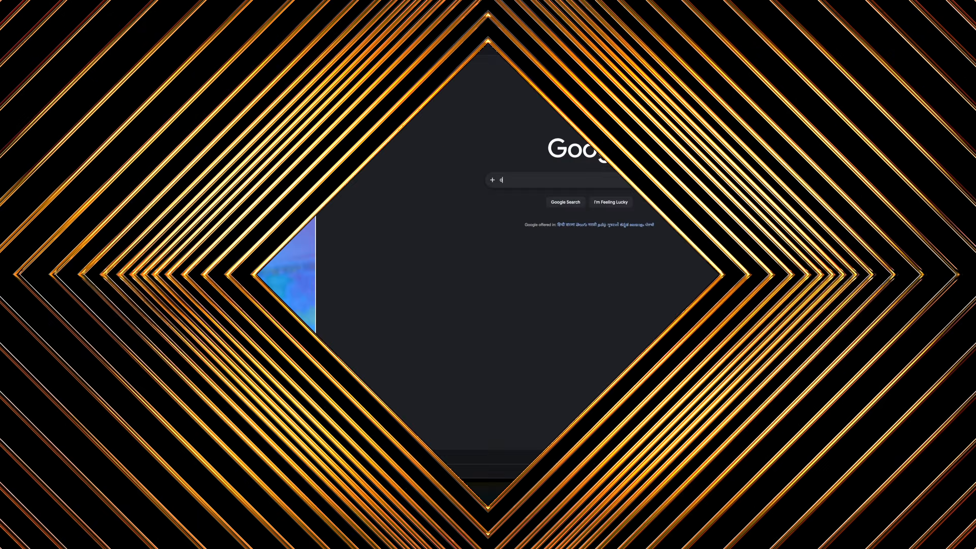
- Search Google for "obsidian" and open the official Obsidian website from the results
type("obsidian")
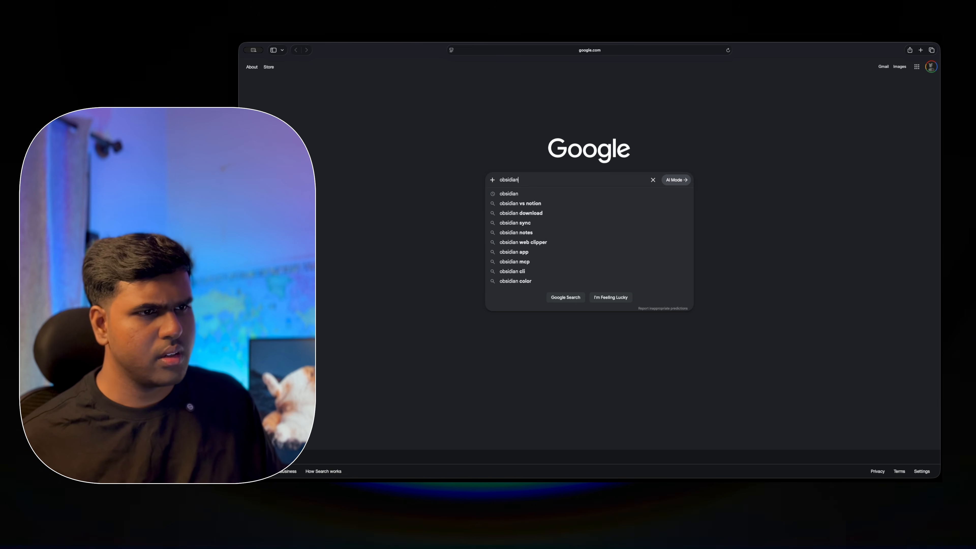
key("Return")
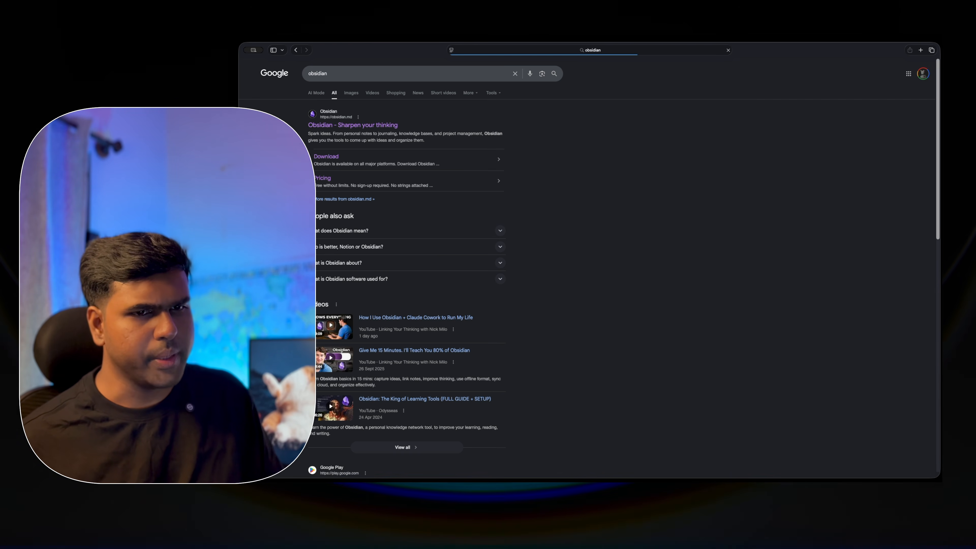
left_click(380, 126)
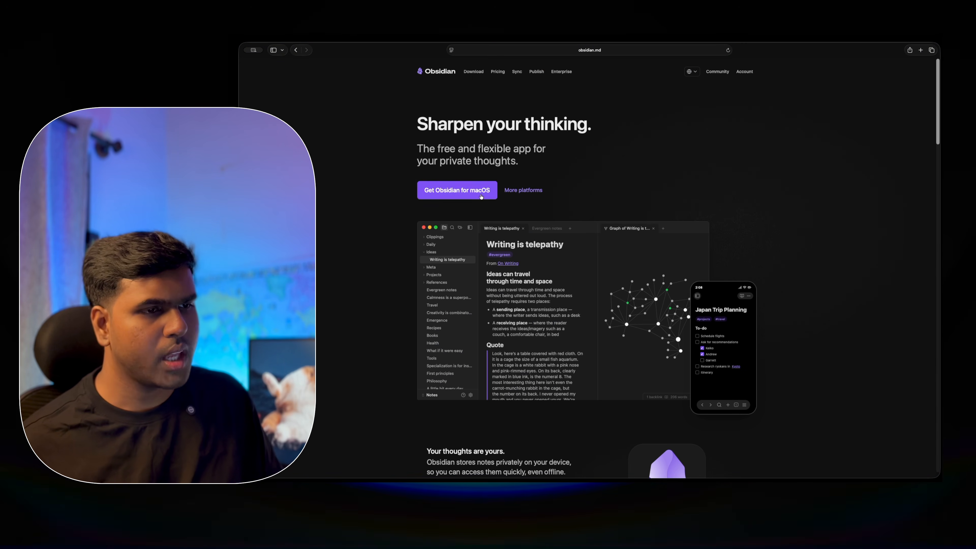
- Download Obsidian for macOS from the site's download page and copy the app into the Applications folder
left_click(474, 72)
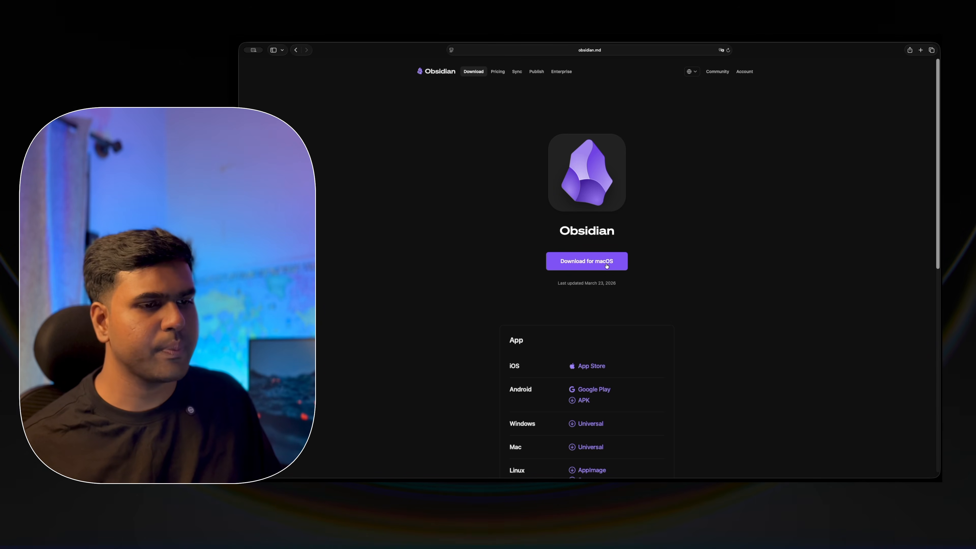
left_click(607, 264)
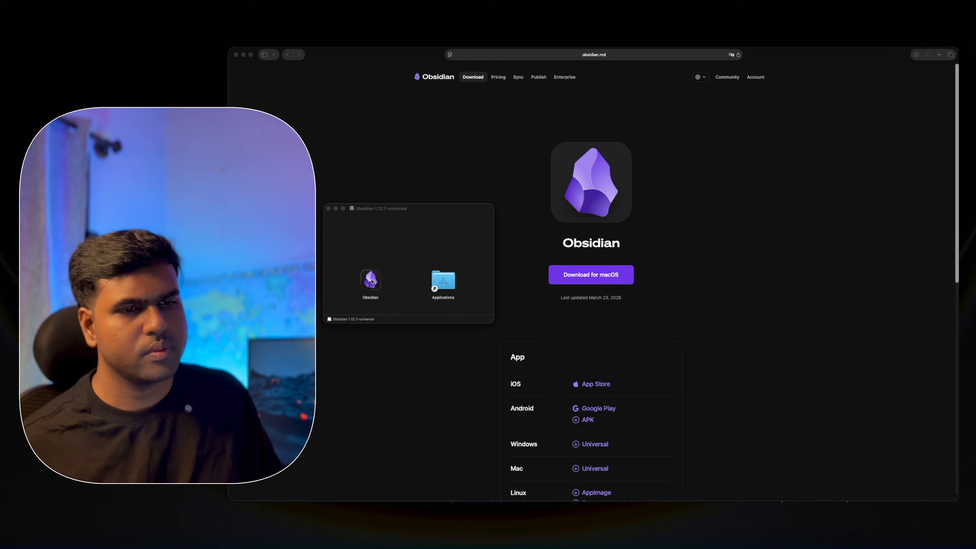
left_click_drag(372, 282, 445, 284)
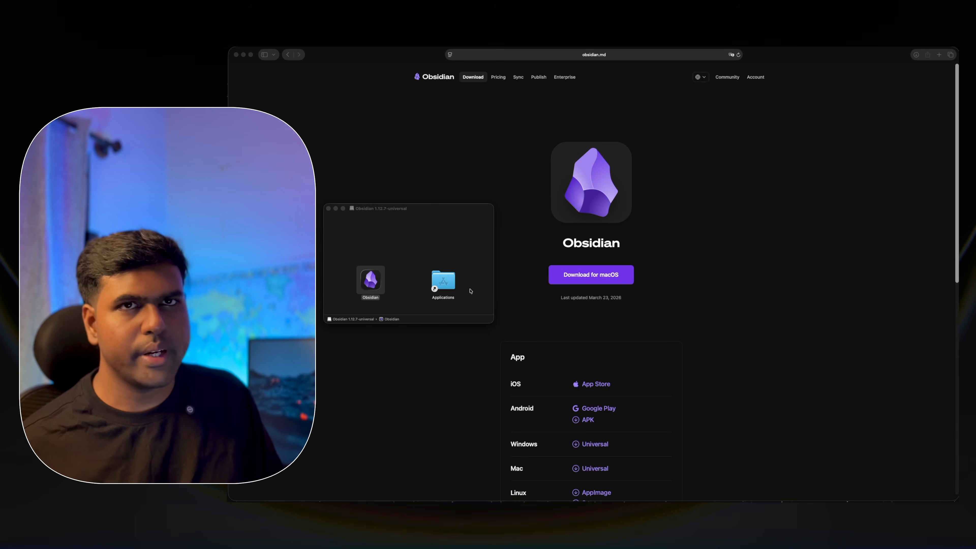
left_click(479, 270)
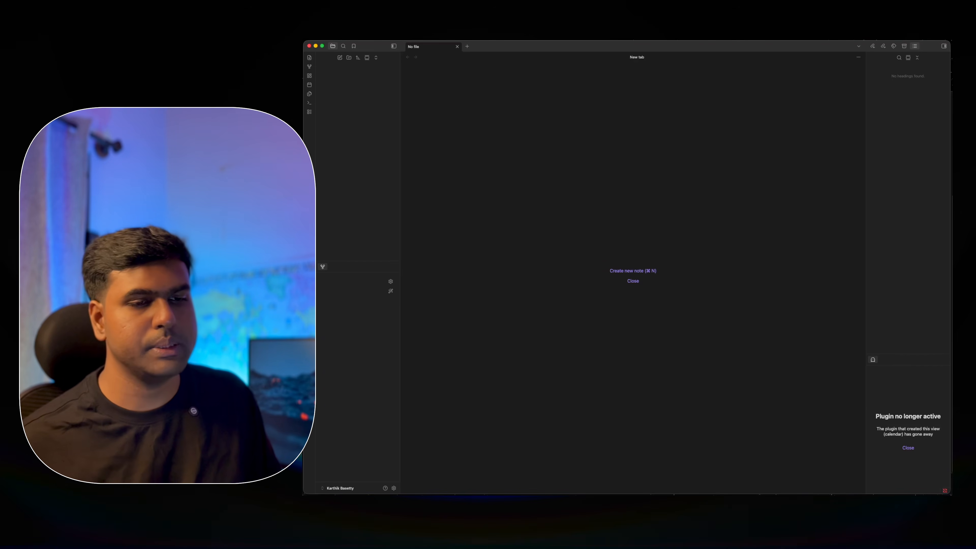
- Open Obsidian's vault manager from the current vault's switcher and move its window near the middle of the workspace
left_click(356, 489)
left_click(363, 464)
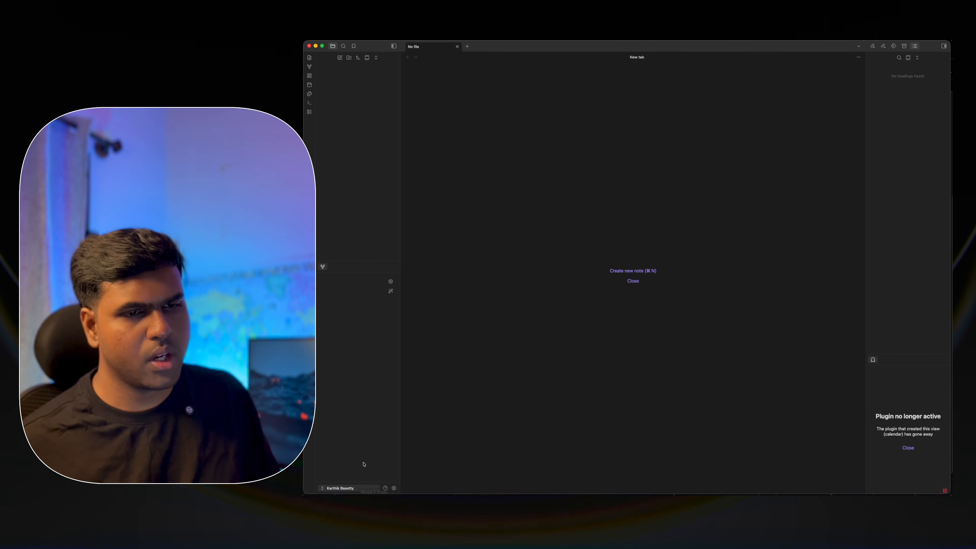
left_click(359, 488)
left_click(363, 492)
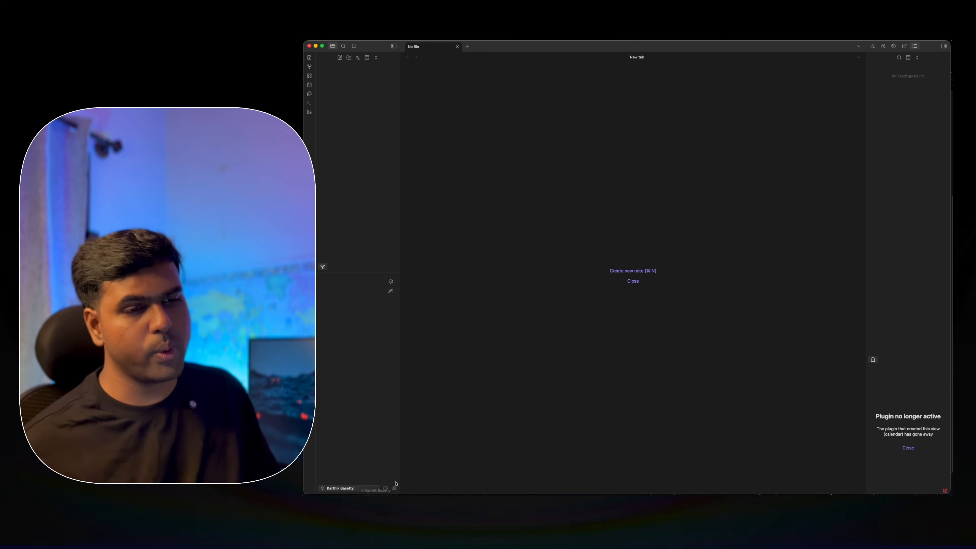
left_click_drag(766, 194, 608, 180)
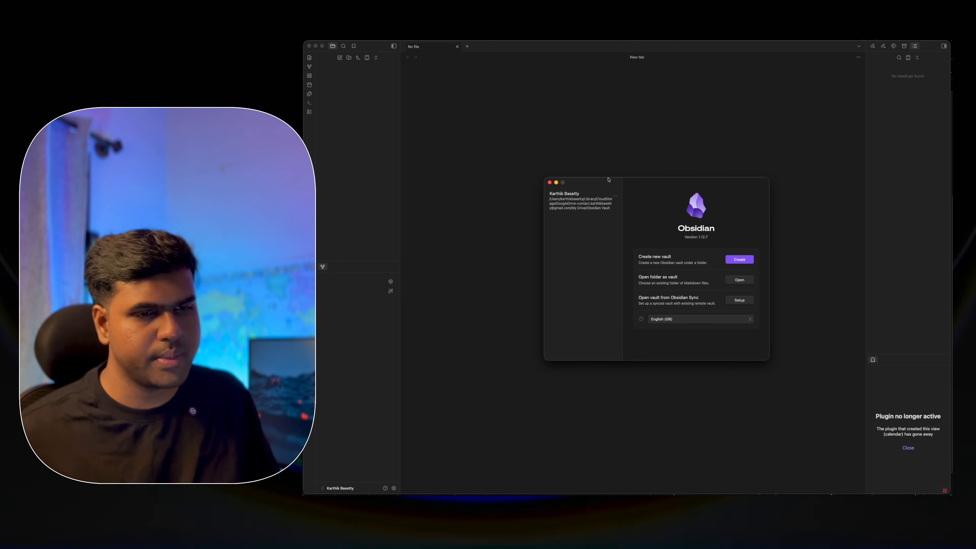
left_click_drag(608, 180, 573, 162)
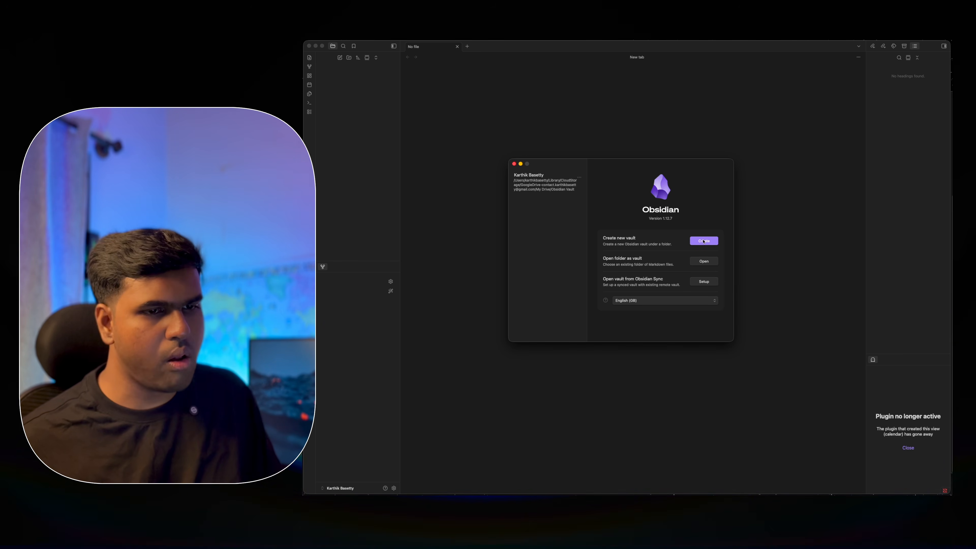
- Create a new local vault named "UPSC Vault" in the My Drive folder of Google Drive
left_click(697, 241)
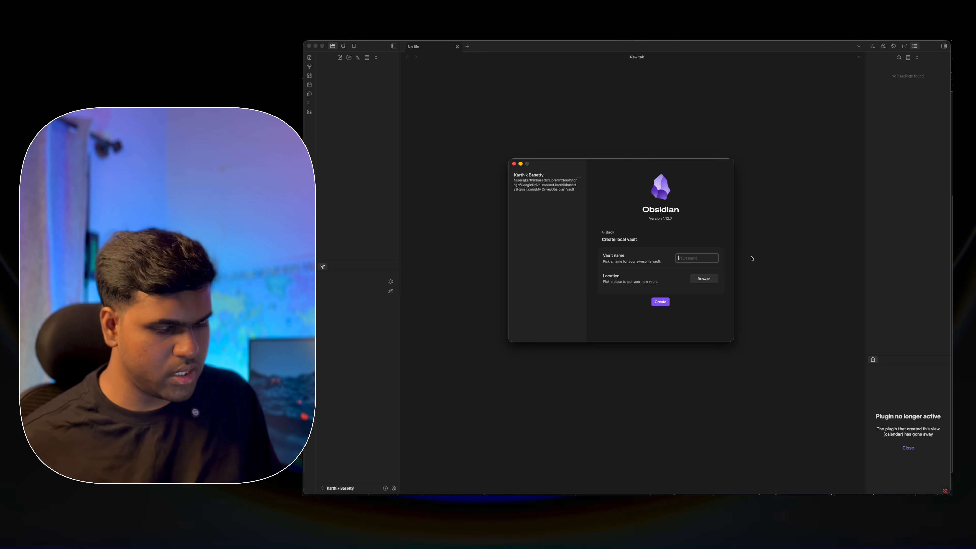
type("uPSC V")
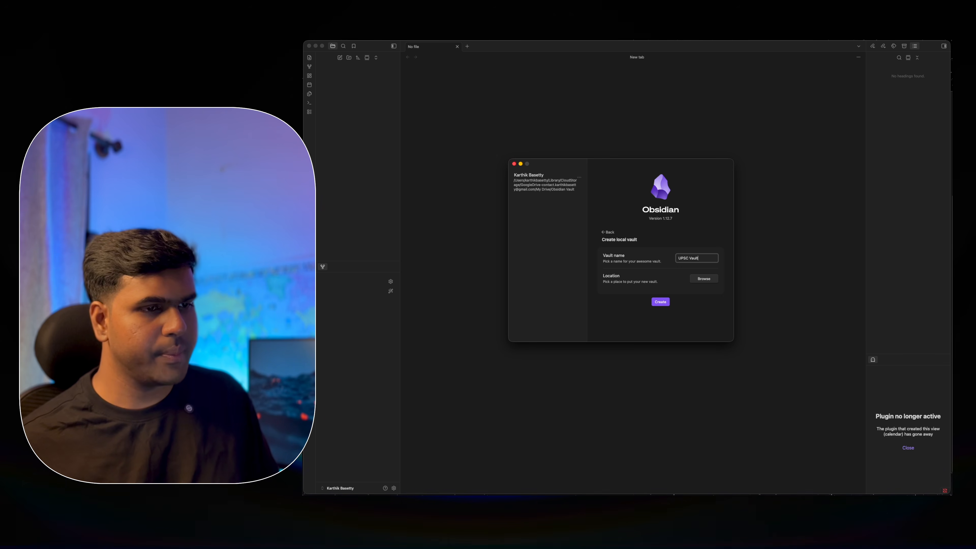
left_click(705, 280)
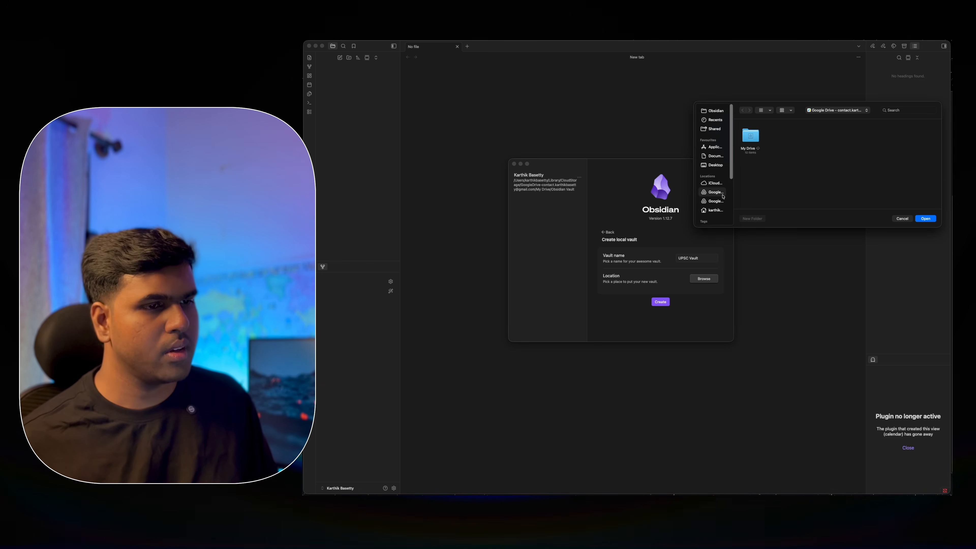
left_click(757, 131)
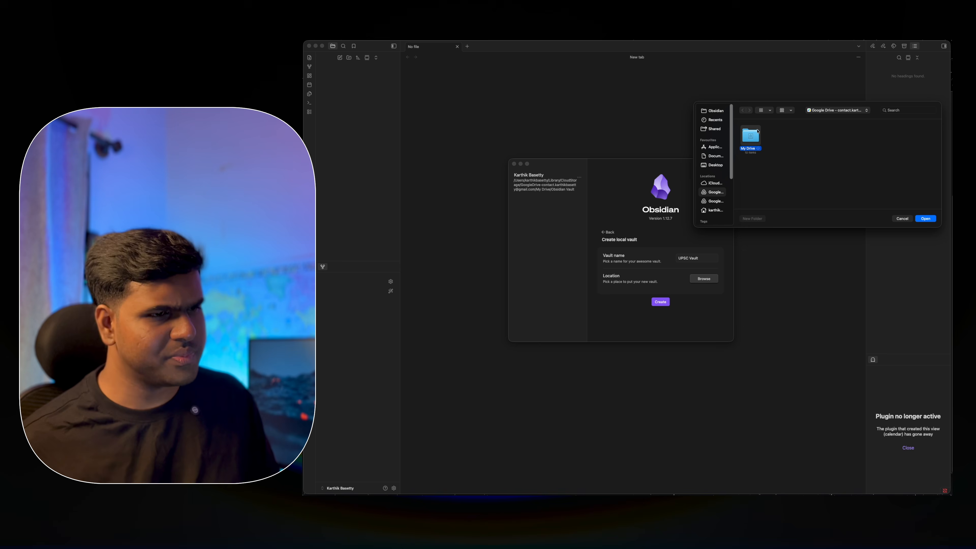
left_click(925, 219)
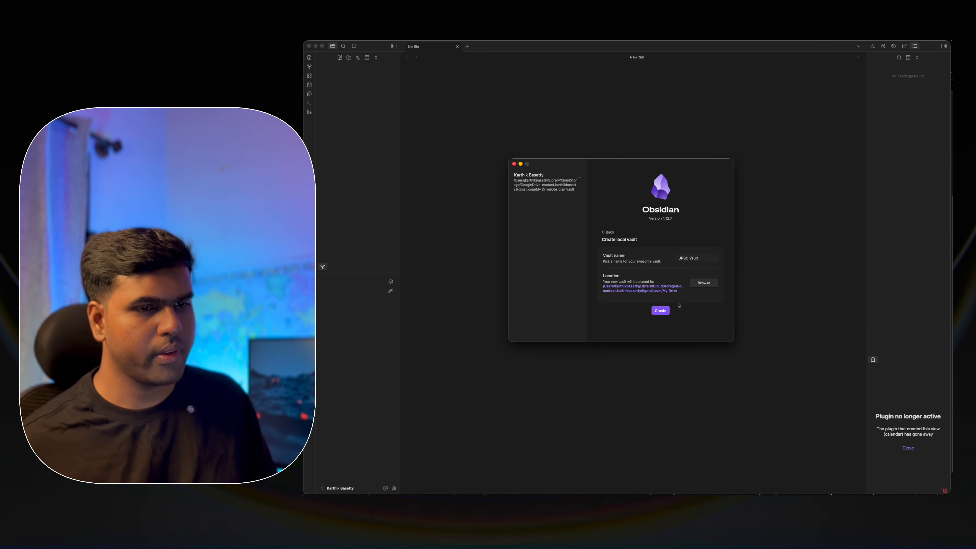
left_click(660, 310)
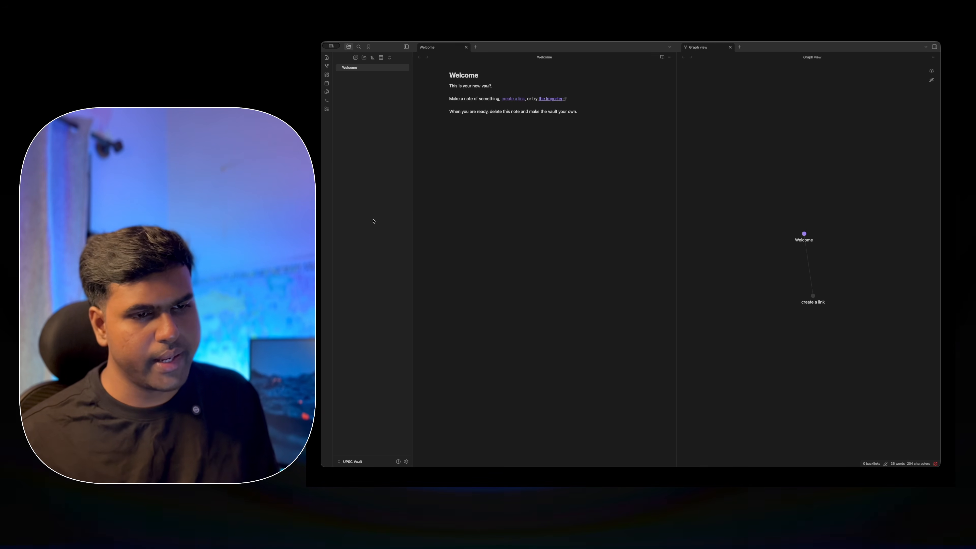
- Add a new paragraph reading "Write & Read" at the end of the Welcome note
left_click(349, 67)
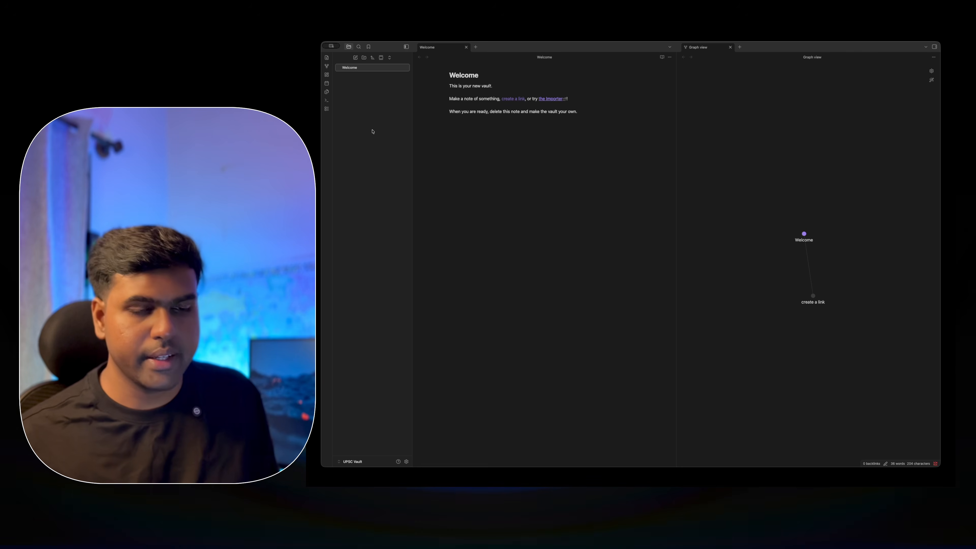
left_click(577, 145)
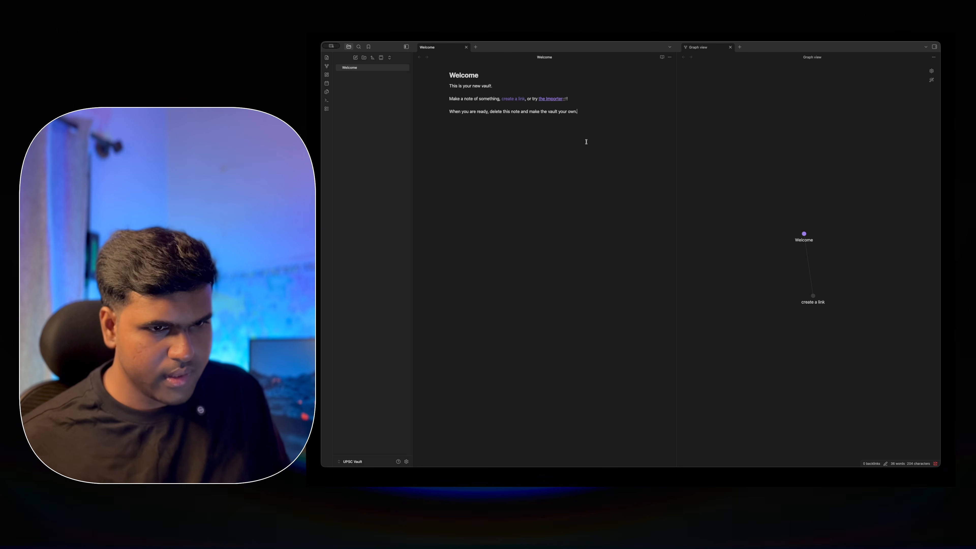
key("Return")
key("Return")
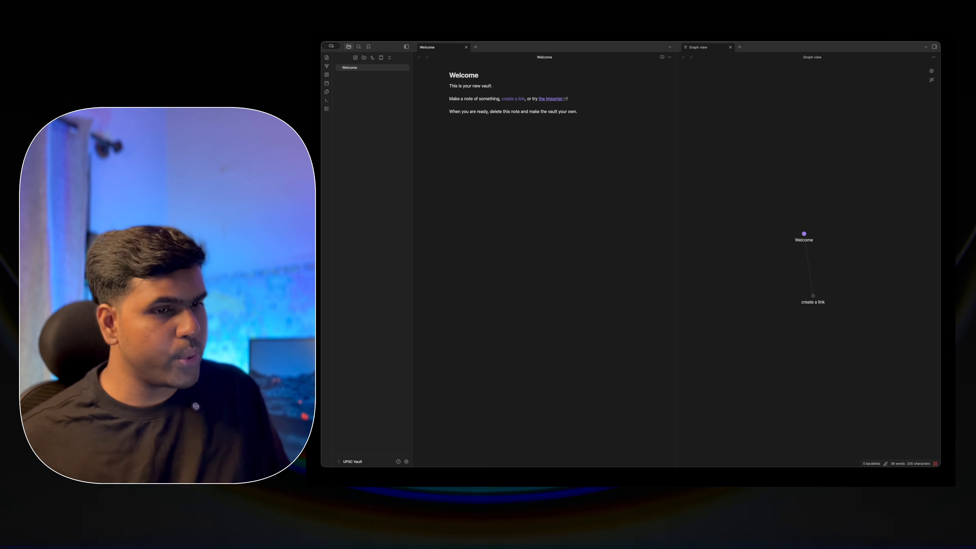
type("Wr")
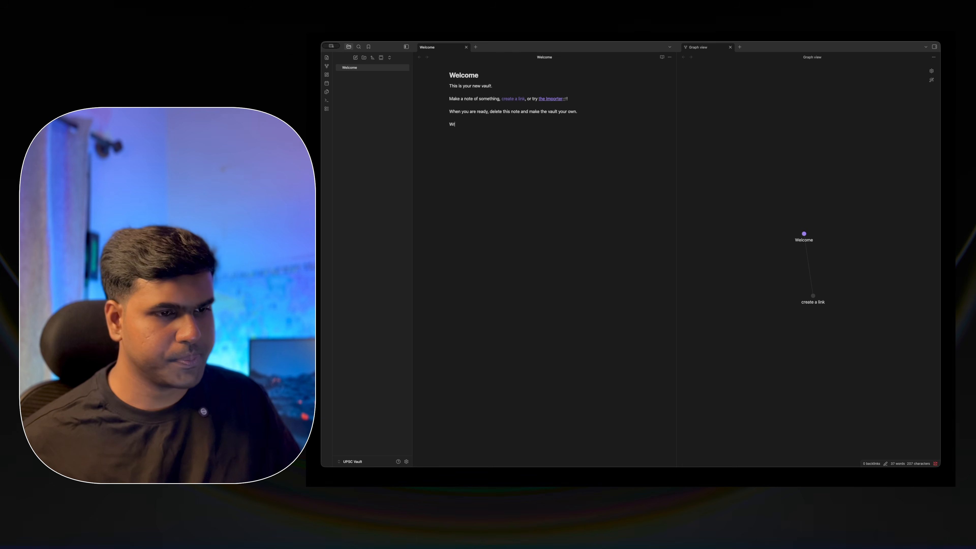
type("ite & ")
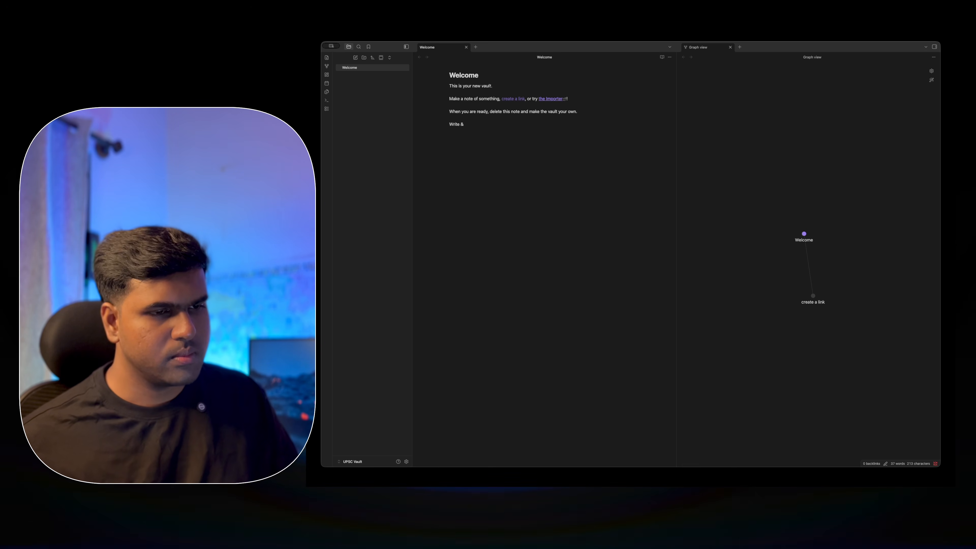
type("Rea")
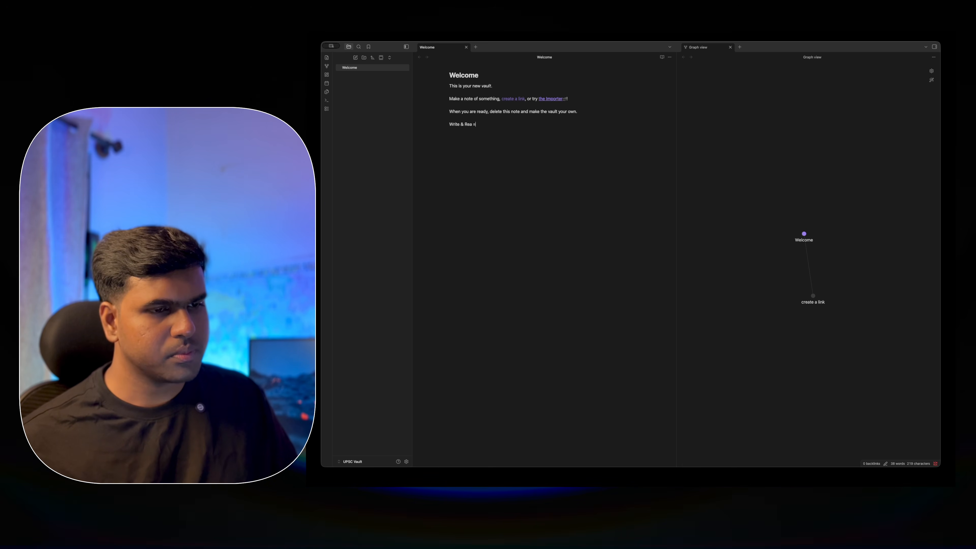
type("d")
- Shift the Welcome node slightly in the graph view and look over the graph's options and settings
mouse_move(803, 236)
left_mouse_down()
mouse_move(762, 246)
mouse_move(812, 218)
mouse_move(778, 197)
mouse_move(787, 227)
left_mouse_up()
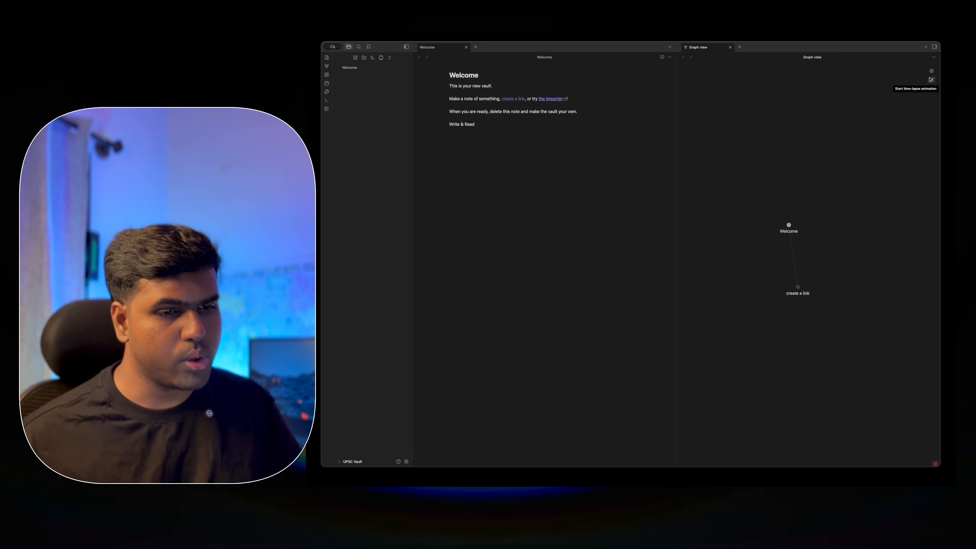
left_click(934, 58)
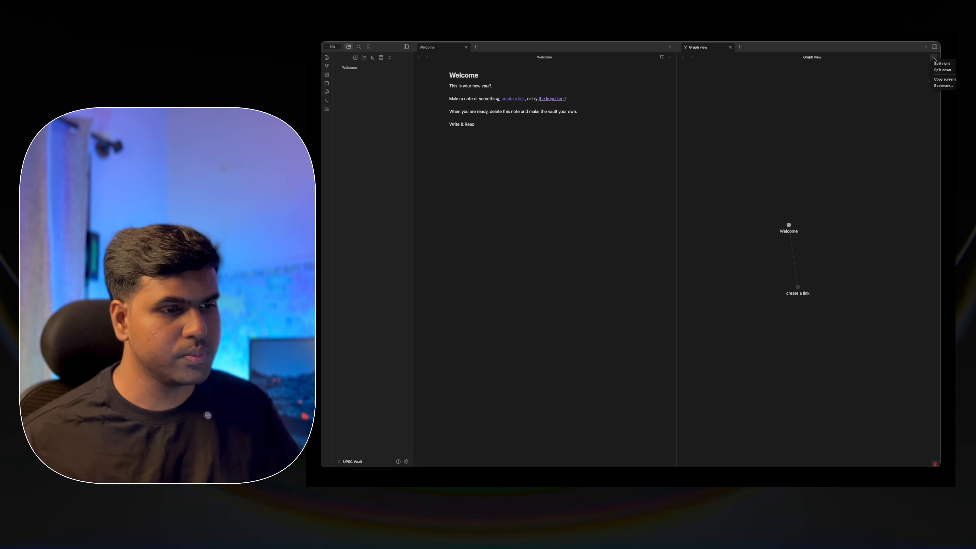
left_click(936, 96)
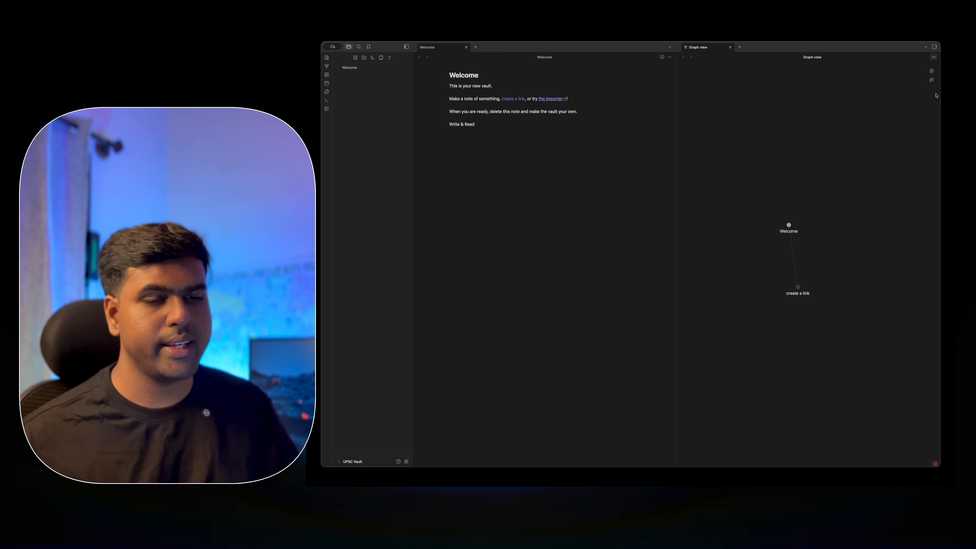
left_click(933, 72)
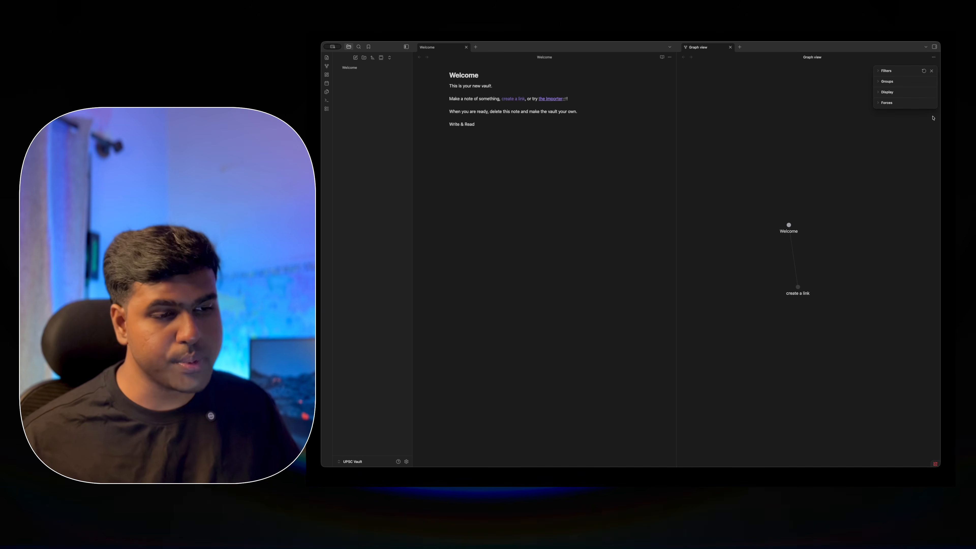
left_click(931, 71)
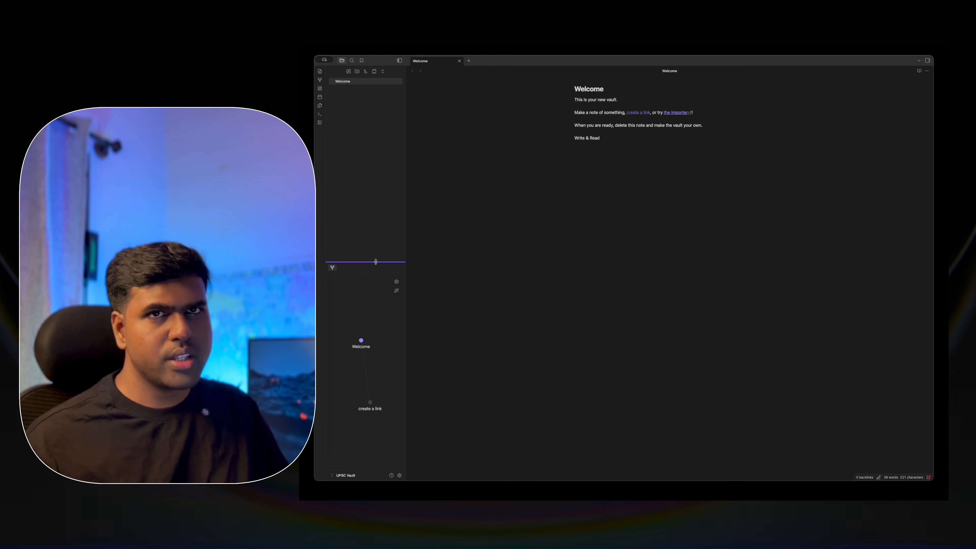
- Reduce the height of the graph pane below the file list and delete the Welcome note from the vault
left_click_drag(365, 265, 365, 363)
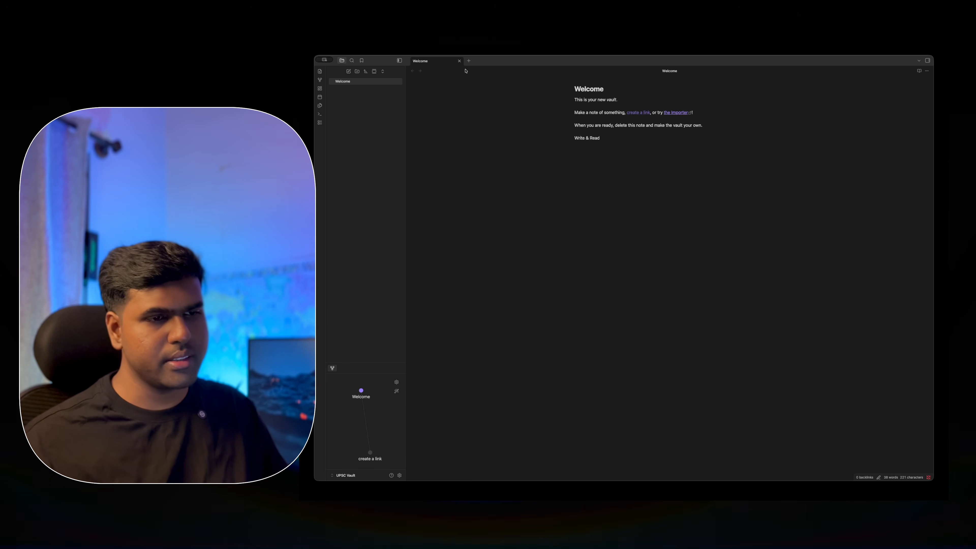
left_click(459, 60)
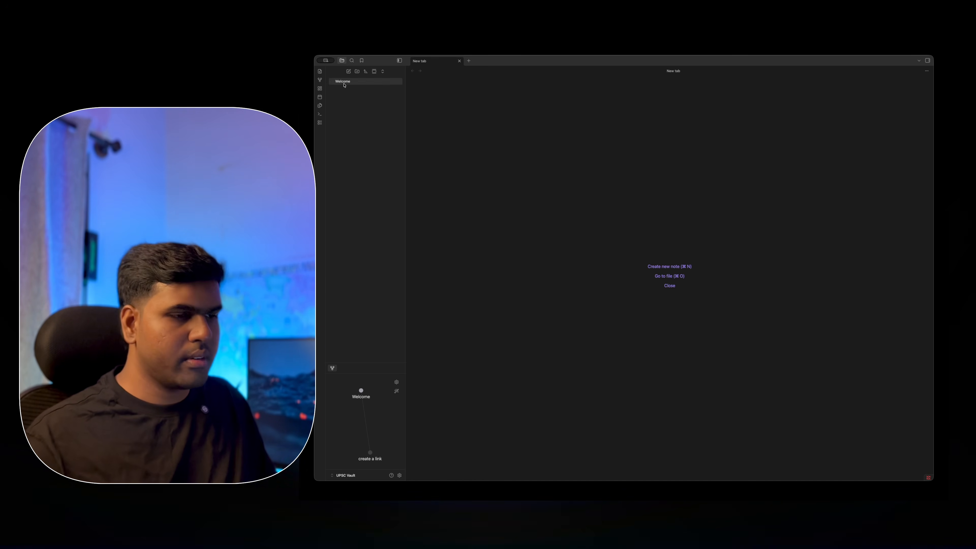
right_click(344, 82)
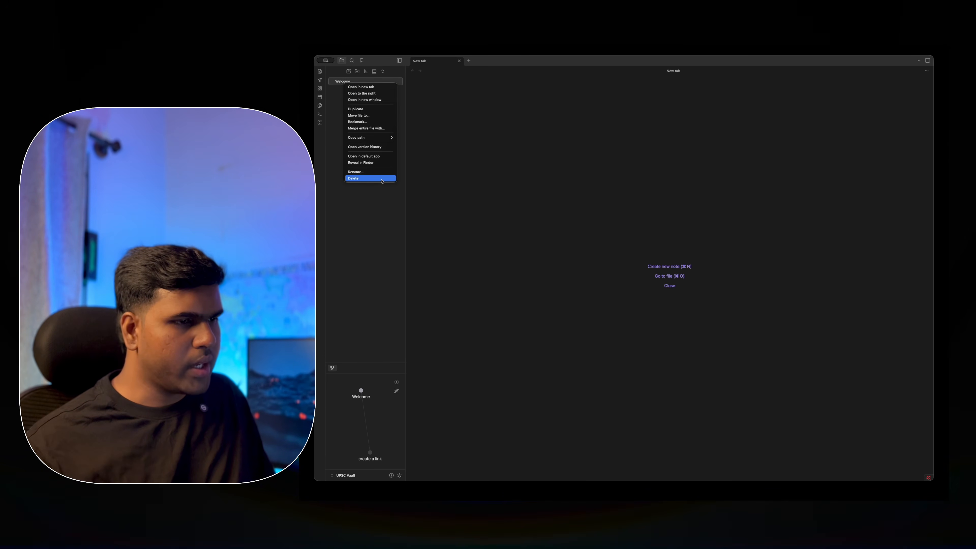
left_click(355, 178)
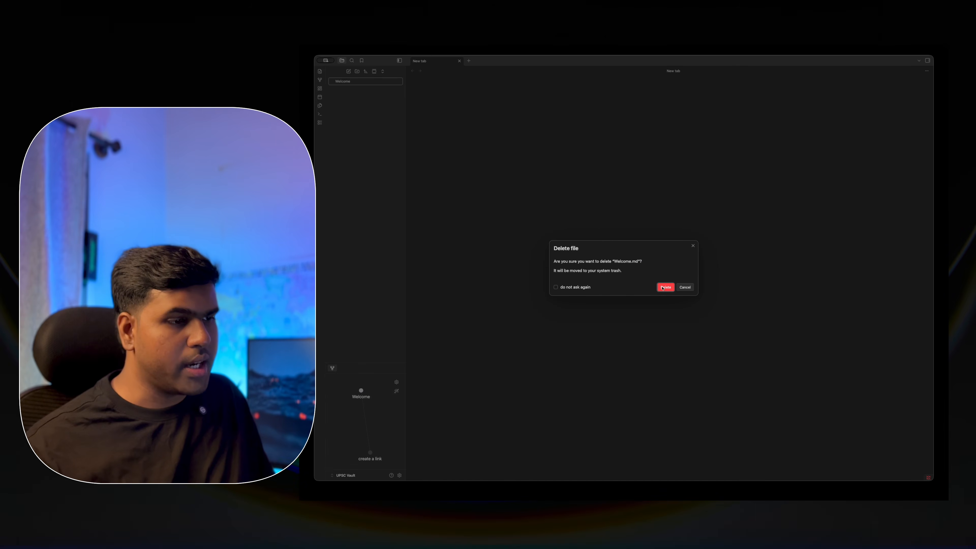
left_click(665, 288)
- Create a folder named "00 - Inbox" at the root of the vault
right_click(350, 125)
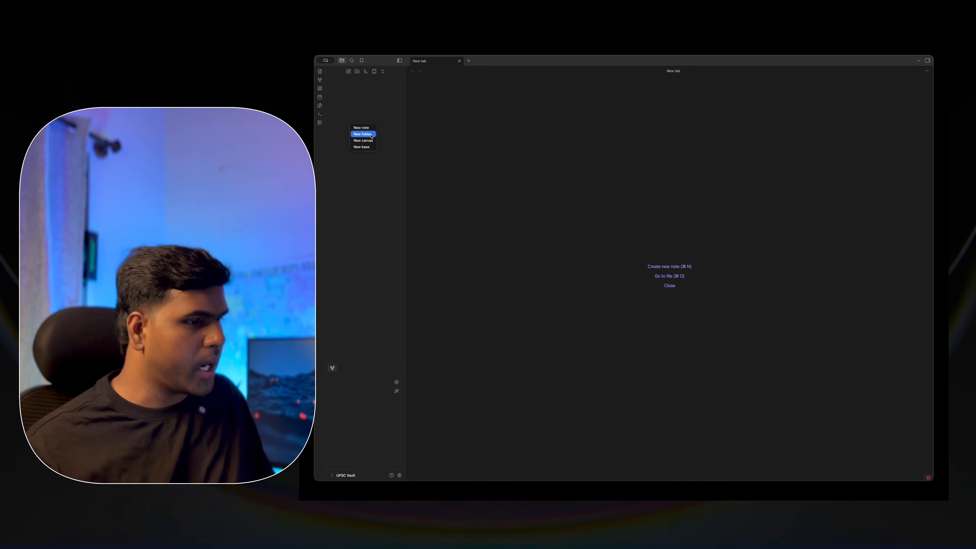
left_click(370, 134)
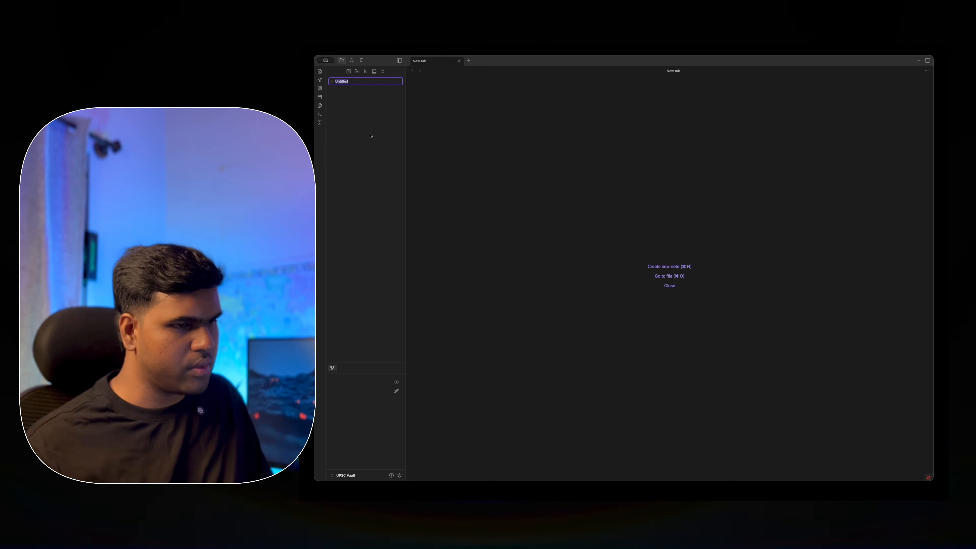
type("00")
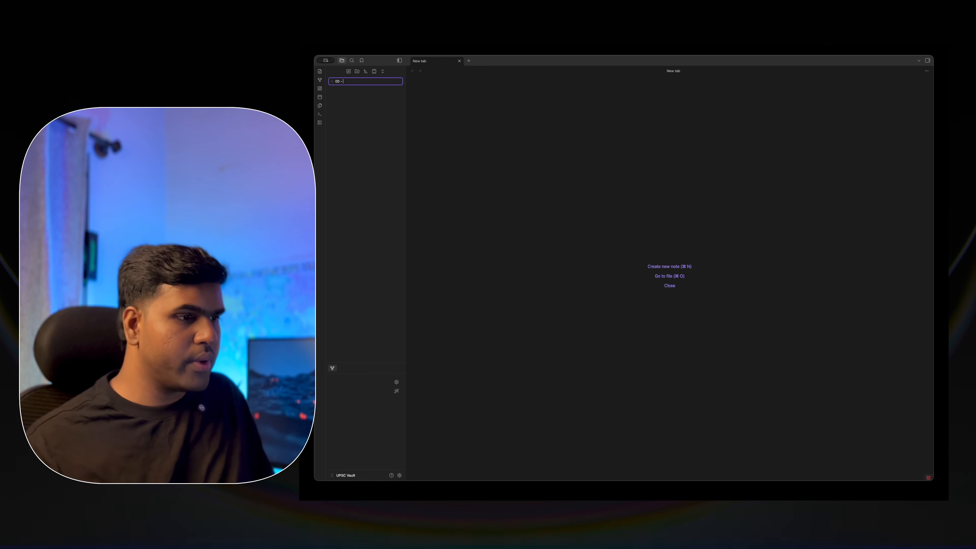
type(" - Inbox")
key("Return")
- Create a root folder named "01 - GS" in the vault
right_click(394, 121)
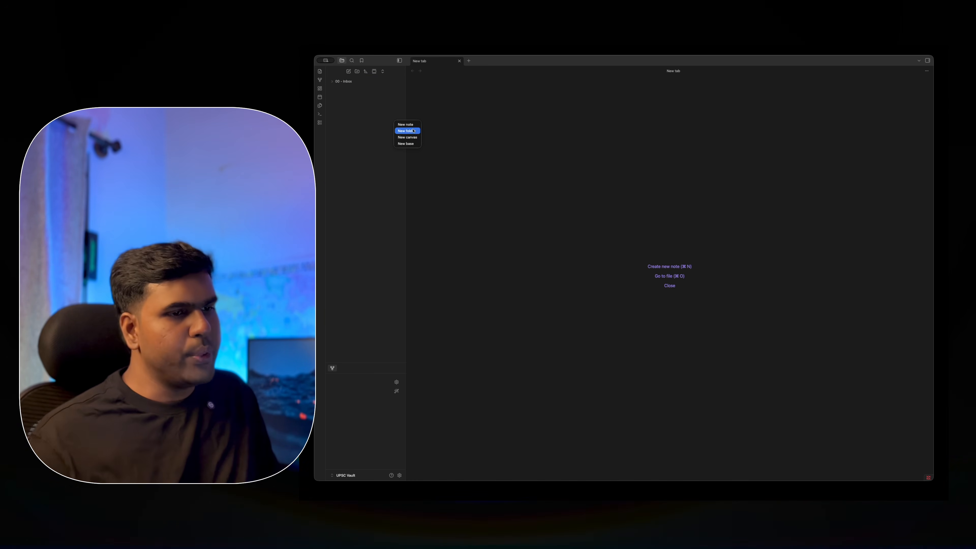
left_click(414, 131)
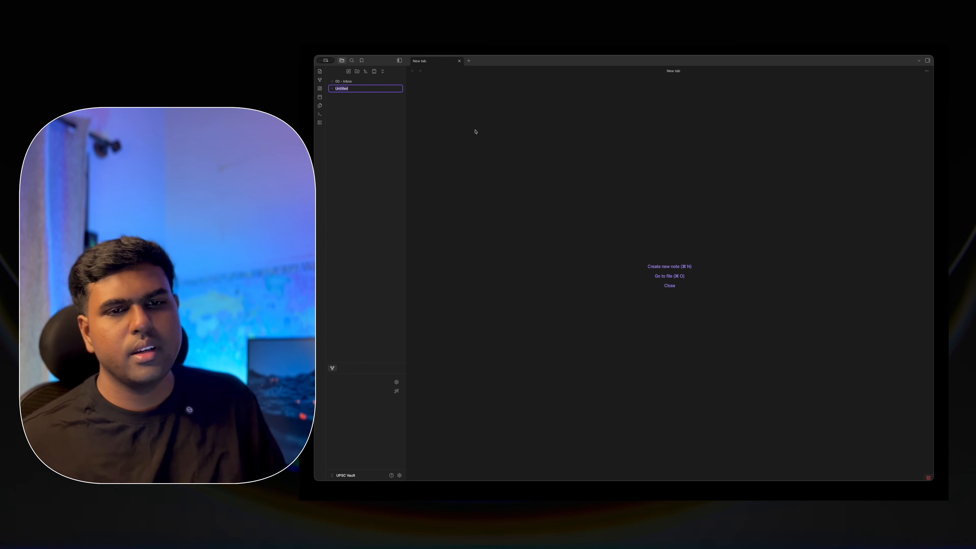
type("01 - ")
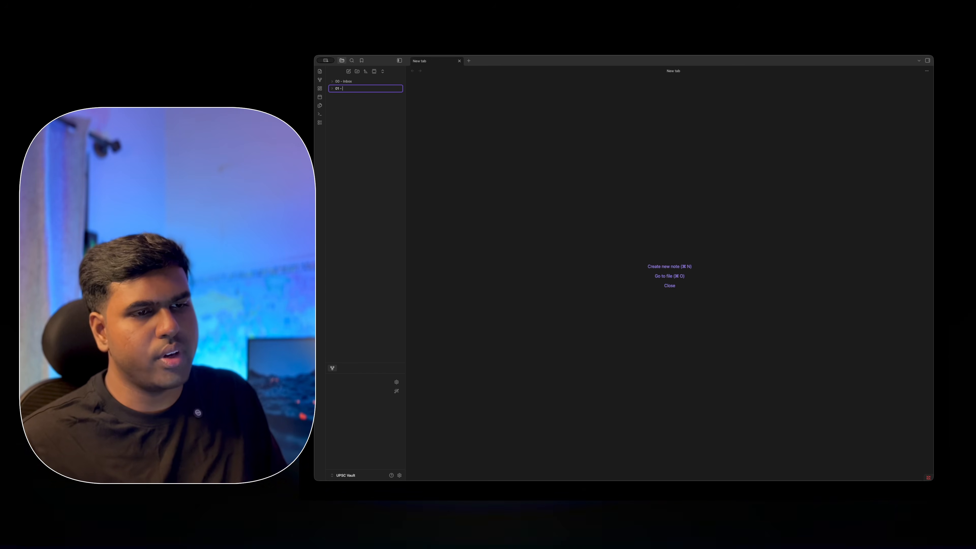
type("GS")
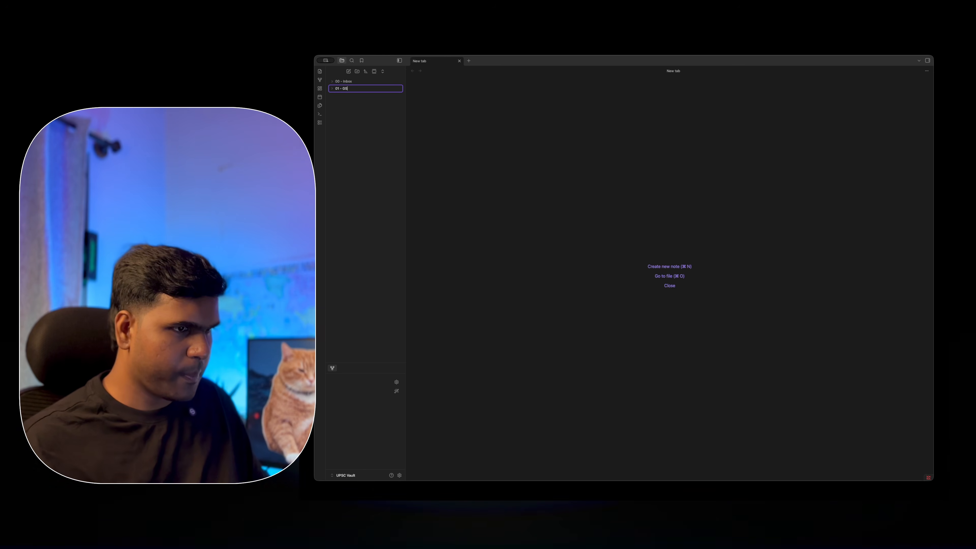
key("Return")
- Create a root folder named "02 - Current Affairs" in the vault
right_click(346, 129)
left_click(367, 138)
type("02 - Current Affairs")
key("Return")
- Create a folder named "01. GS1 - History" and move it into the "01 - GS" folder
right_click(347, 116)
left_click(372, 126)
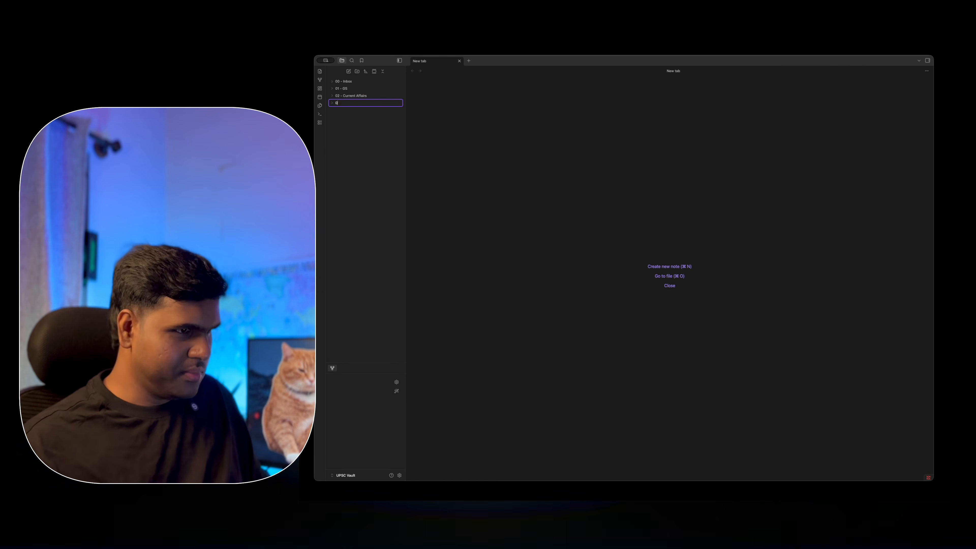
type("01. GS1 - History")
key("Return")
left_click_drag(361, 96, 352, 89)
- Create a folder named "02. GS1 - Geography" at the root of the vault
right_click(354, 117)
left_click(367, 127)
type("02. GS1 - Geography")
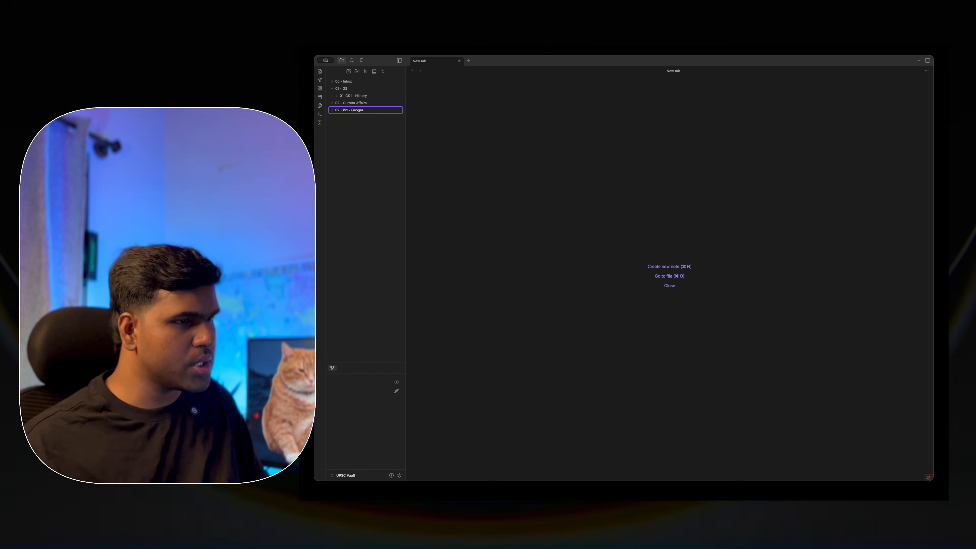
key("Return")
- Create a folder named "03. GS1 - Society" and move the Geography and Society folders into "01 - GS"
right_click(381, 147)
left_click(395, 156)
type("03. ")
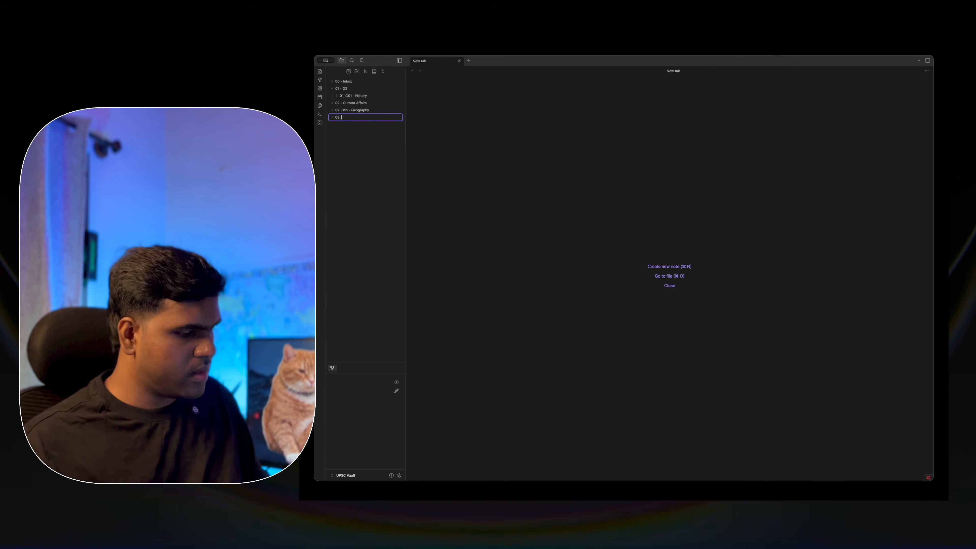
type("GS1 - Society")
key("Return")
left_click_drag(356, 110, 349, 89)
- Create a root folder named "04. GS2 - Polity" in the vault
right_click(350, 123)
left_click(363, 132)
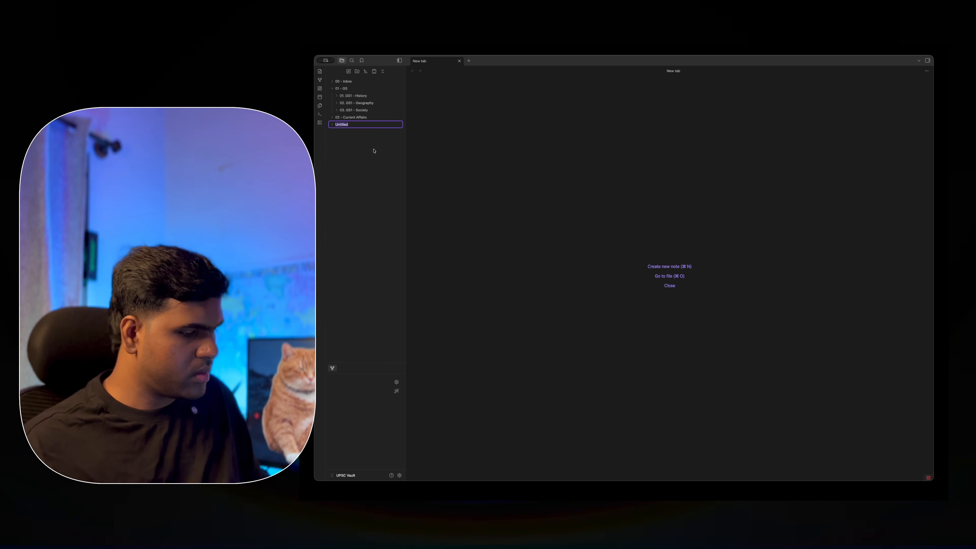
type("04. ")
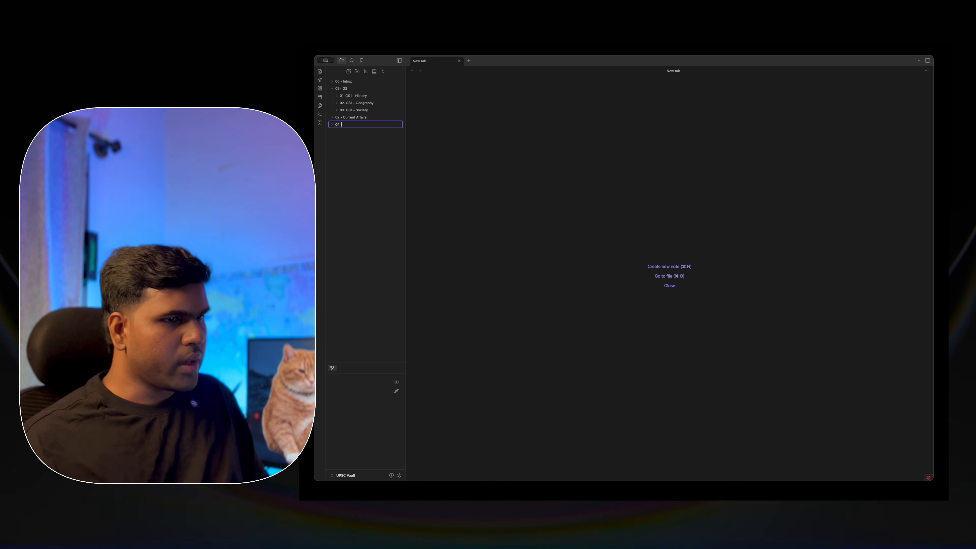
type("GS2")
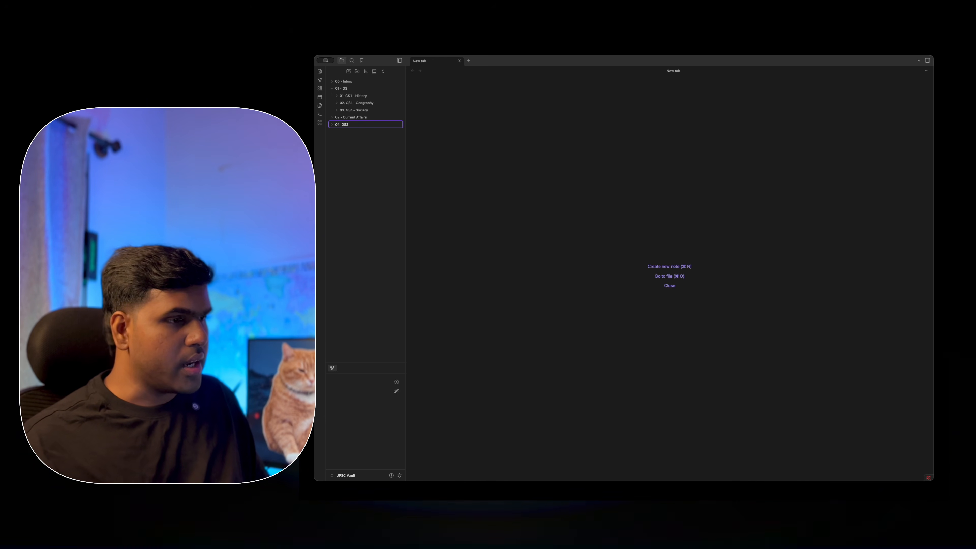
type(" - Polity")
key("Return")
- Create a root folder named "05. GS2 - International Relations" in the vault
right_click(361, 157)
left_click(374, 167)
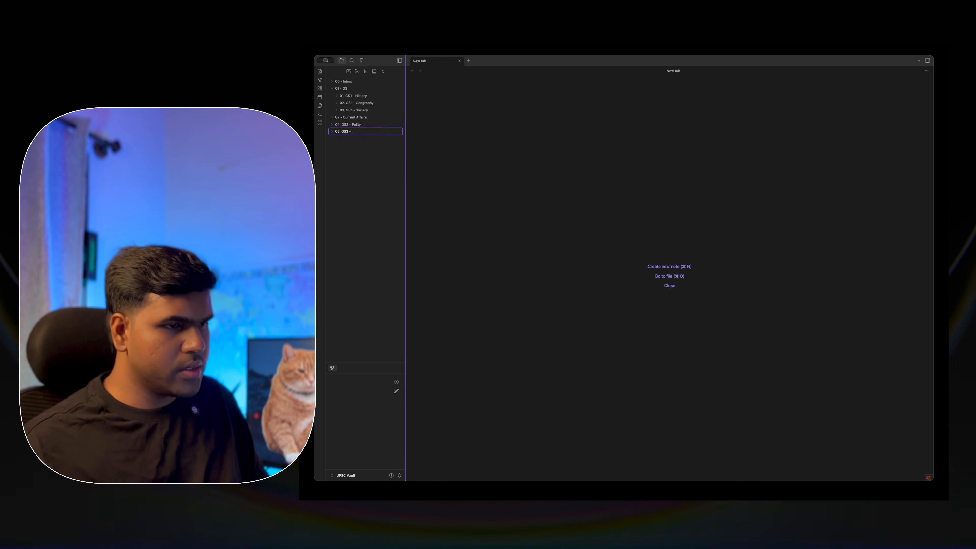
type("05. GS2 - ")
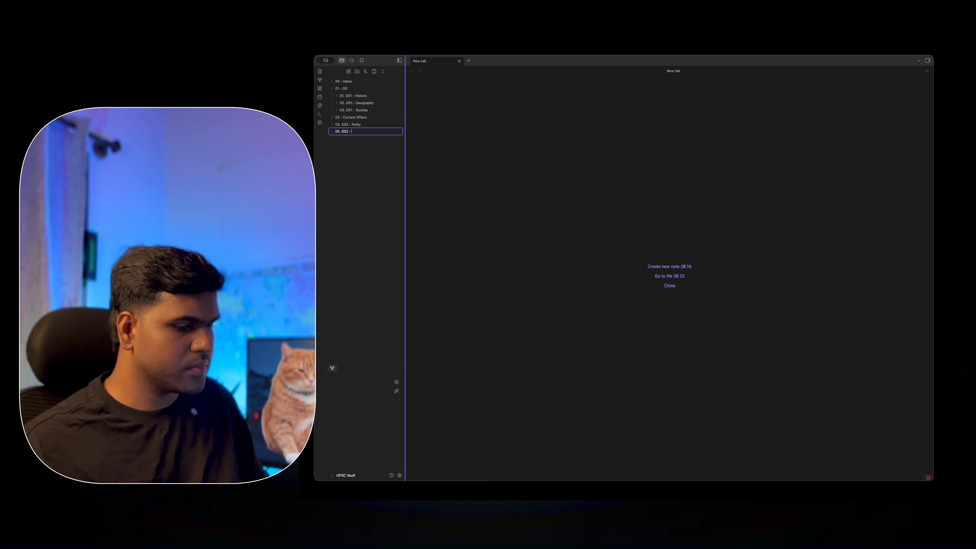
type("Internatio")
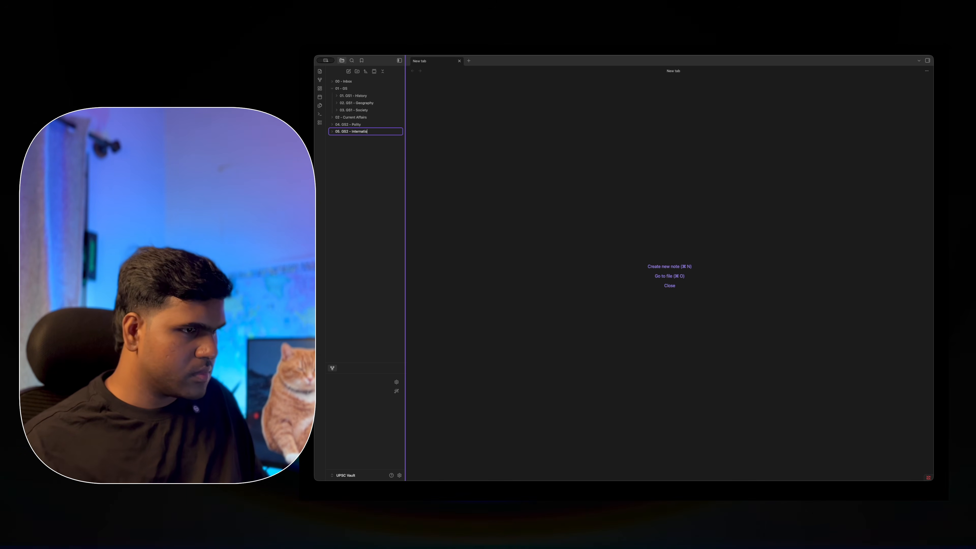
type("nal Relations")
key("Return")
- Create a root folder named "06. GS2 - Governance" in the vault
right_click(371, 175)
left_click(383, 185)
type("06. GS")
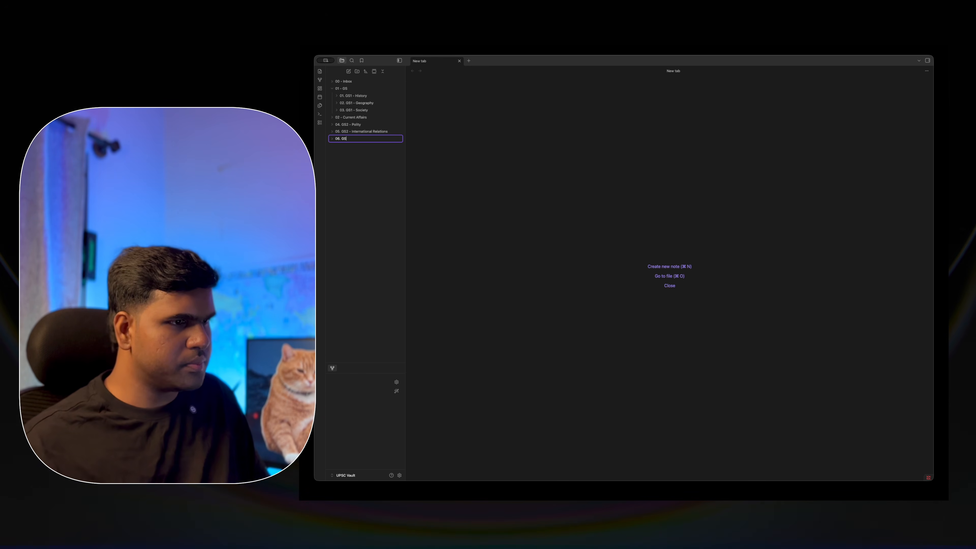
type("2 - Governance")
key("Return")
- Create a root folder named "07. GS3 - Economy" in the vault
right_click(380, 172)
left_click(390, 182)
type("07.")
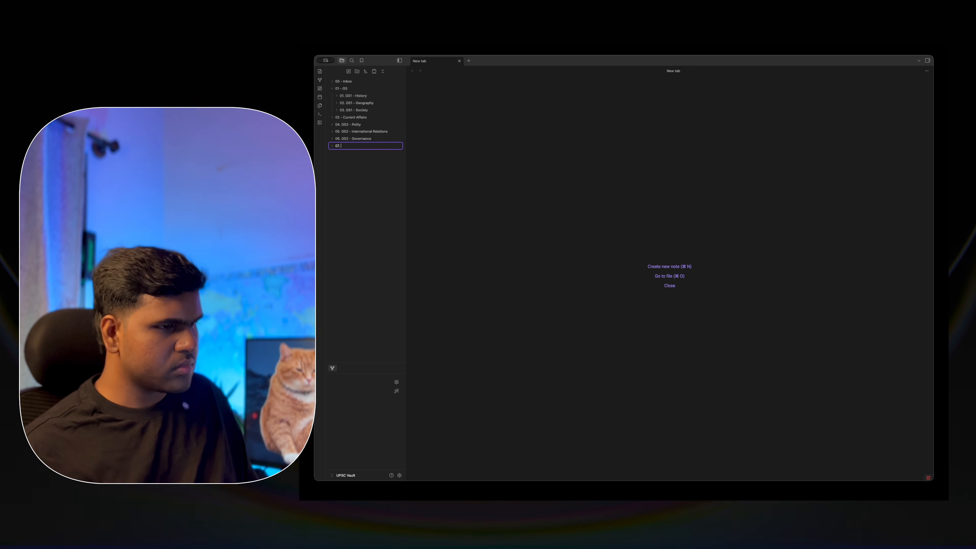
type("GS3 - Economy")
key("Return")
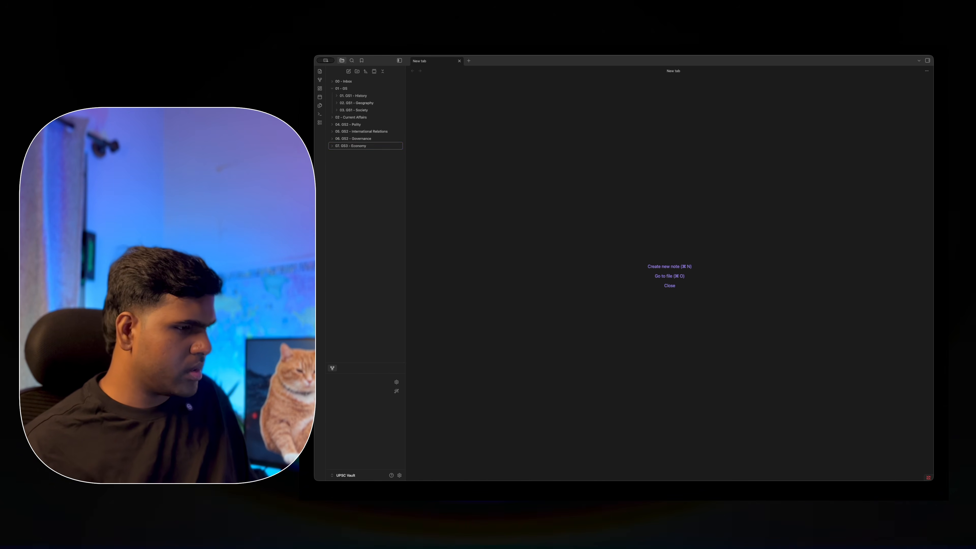
- Create a root folder named "08. GS3 - Environment" in the vault
right_click(362, 172)
left_click(374, 181)
type("08. GS3 - Environment")
key("Return")
- Create a root folder named "09. GS3 - Science & Technology" in the vault
right_click(373, 184)
left_click(385, 194)
type("0")
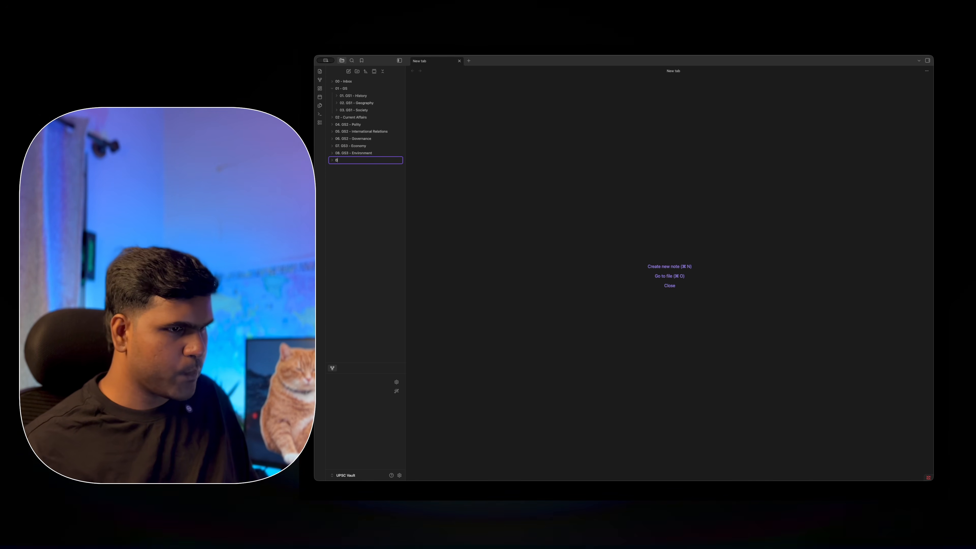
type("9. GS3 - ")
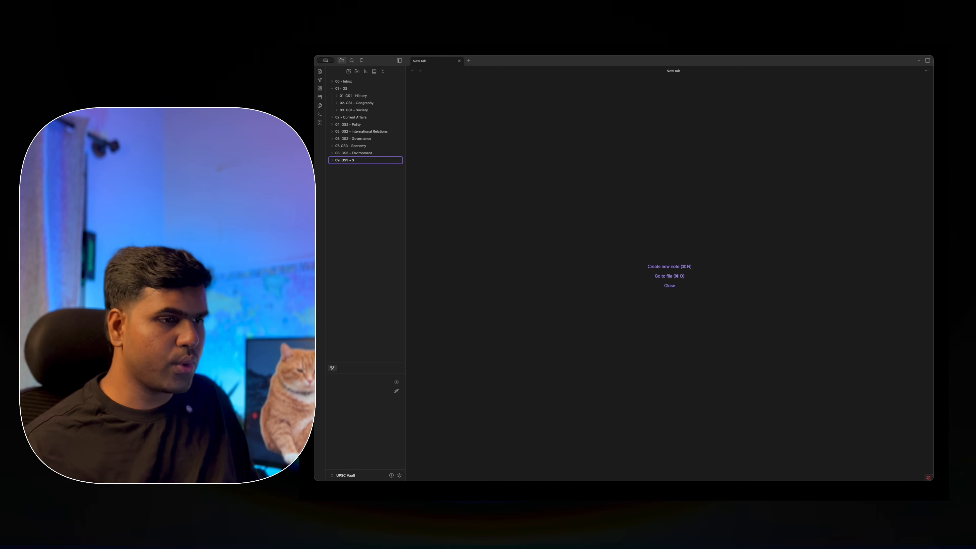
type("Science & Technolo")
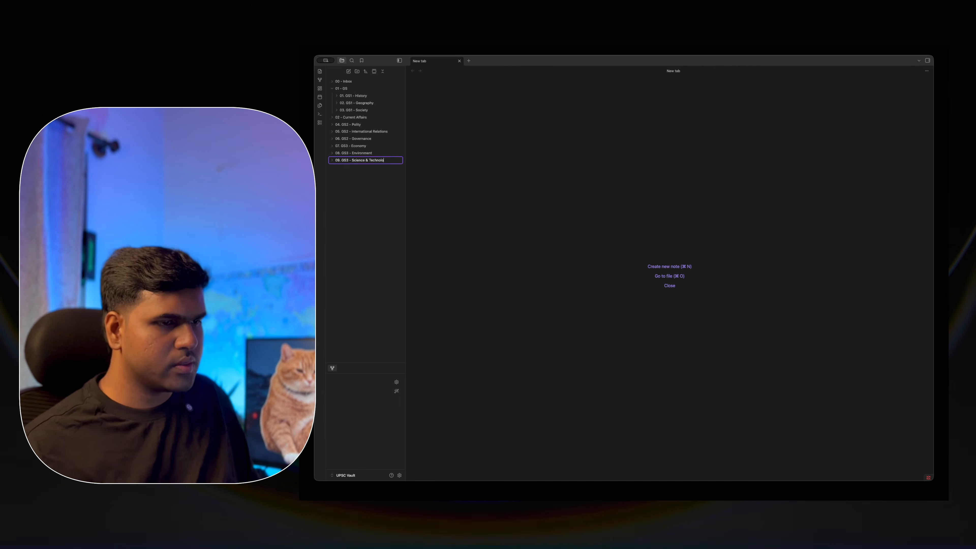
type("gy")
key("Return")
- Create a folder named "10. GS4 - Ethics" and move the root folders from "02 - Current Affairs" through it into "01 - GS"
right_click(374, 173)
left_click(386, 181)
type("10. GS4 - Ethics")
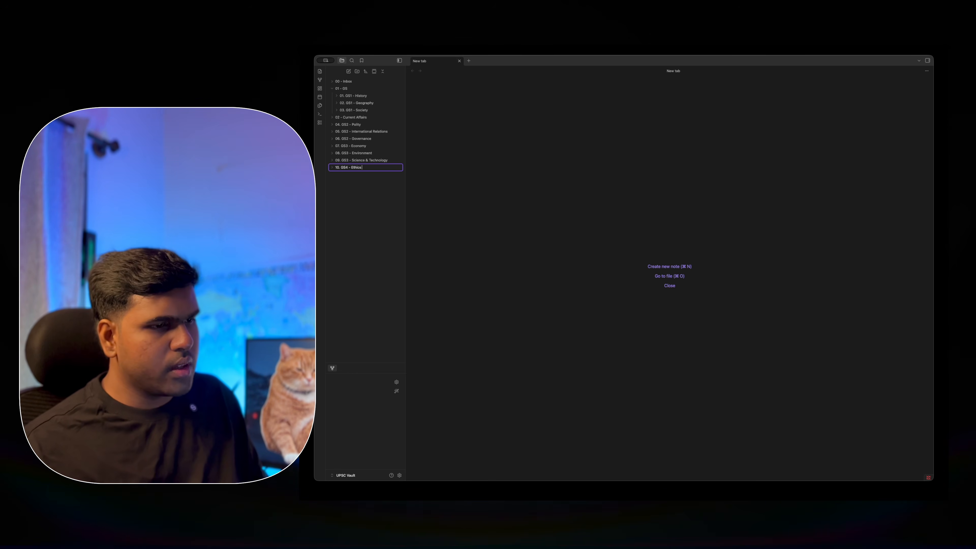
key("Return")
left_click_drag(350, 125, 366, 110)
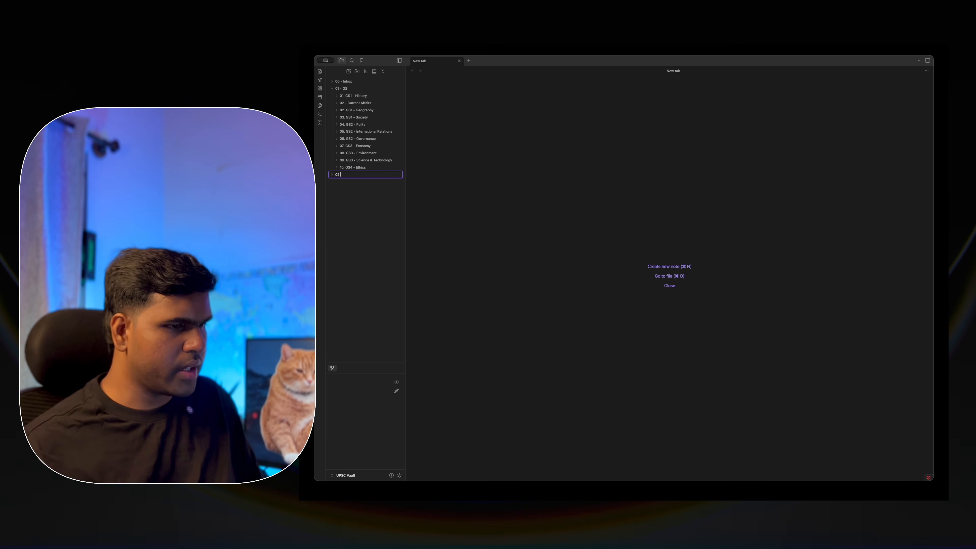
- Create two root folders named "02 - Current Affairs" and "01. Newspaper" in the vault
key("Return")
right_click(337, 204)
left_click(347, 210)
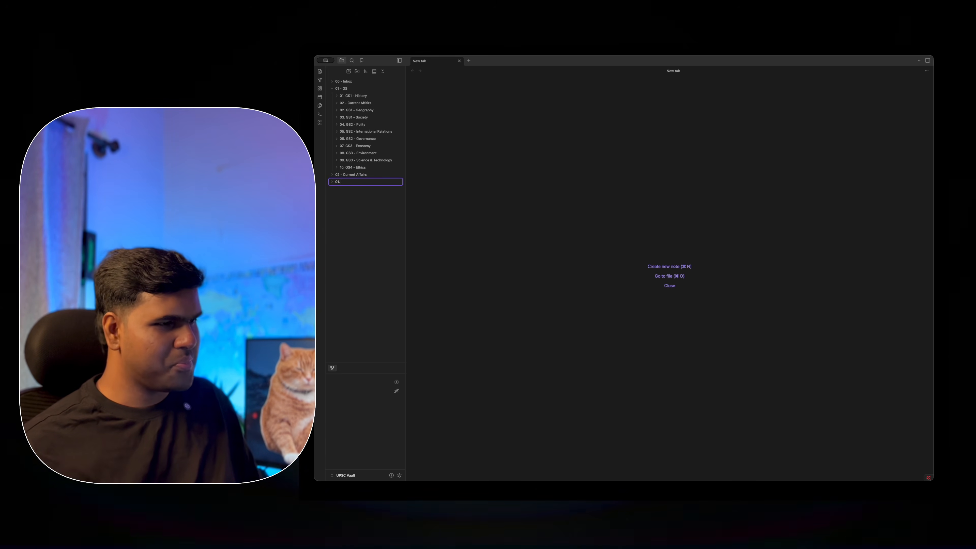
key("Return")
- Create a root folder named "02. PIB" in the vault
right_click(365, 200)
left_click(375, 210)
type("02 -")
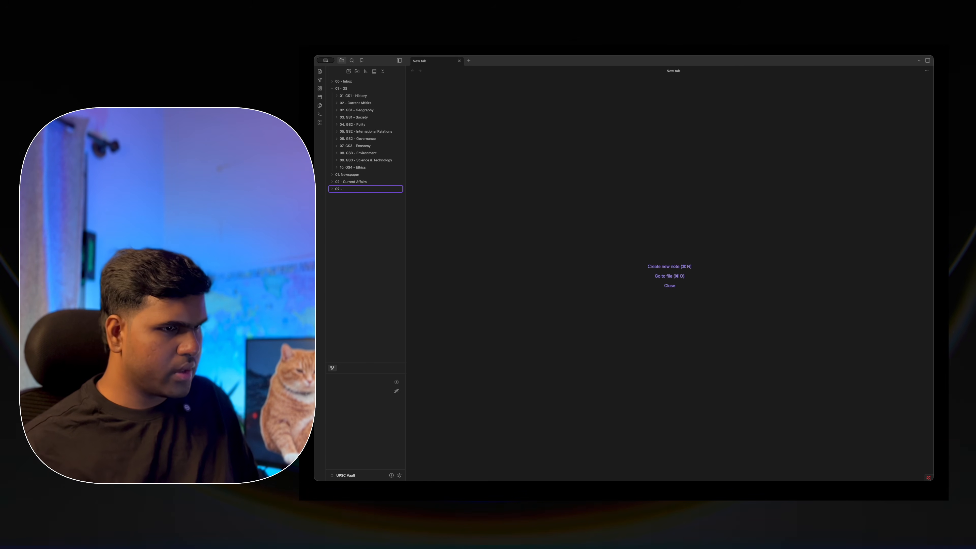
key("BackSpace")
key("BackSpace")
key("BackSpace")
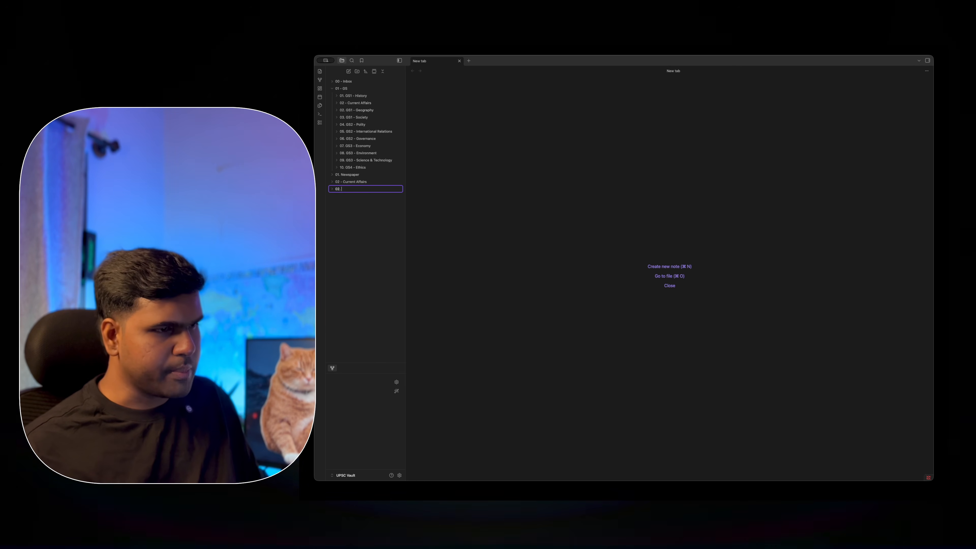
key("Return")
- Create two root folders named "03. Govt Schemes" and "04. SC Judgements" in the vault
right_click(371, 207)
left_click(380, 216)
type("03. Govt Schemes")
key("Return")
right_click(358, 213)
left_click(374, 223)
type("04. SC Judgements")
key("Return")
- Create a root folder named "05. Reports & Judgements" in the vault
right_click(334, 226)
left_click(347, 240)
type("05.")
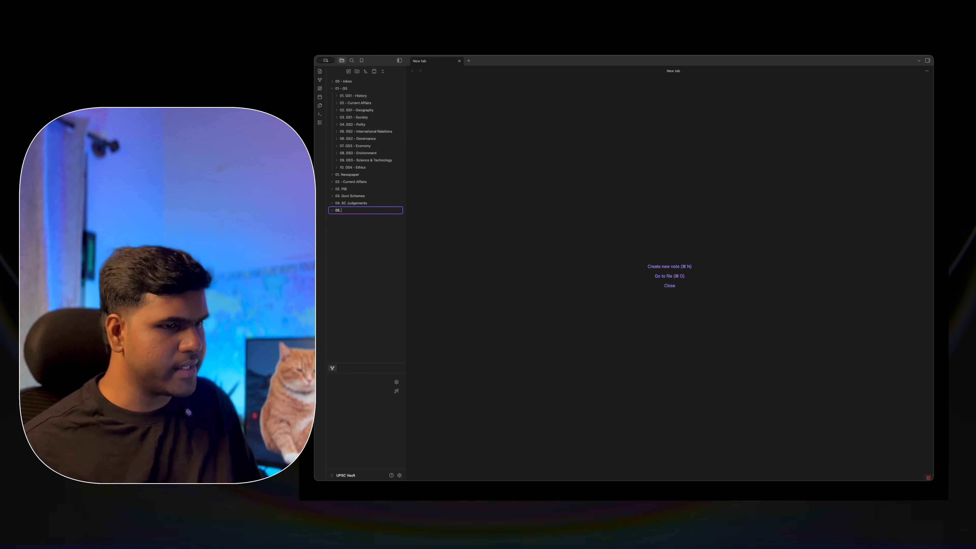
type(" Reports & Judgements")
key("Return")
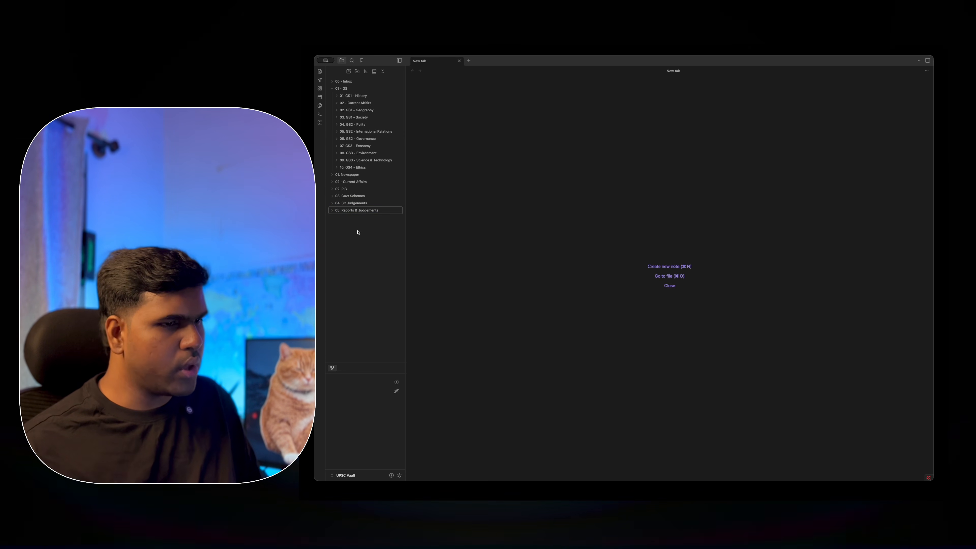
- Move the root folders from "01. Newspaper" through "05. Reports & Judgements" into "02 - Current Affairs"
left_click_drag(370, 174, 358, 182)
left_click_drag(353, 182, 353, 175)
left_click_drag(354, 182, 358, 175)
left_click_drag(359, 182, 361, 175)
left_click(361, 175)
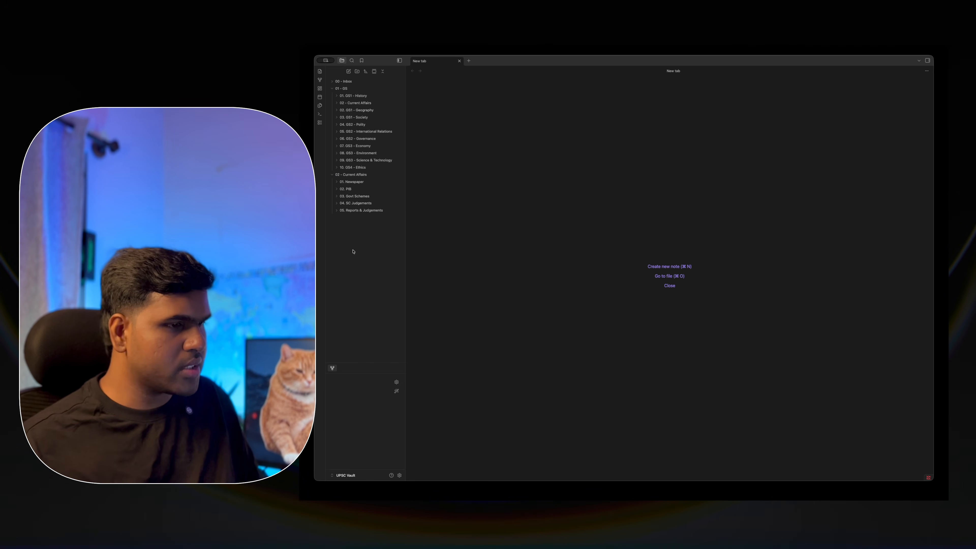
- Create two root folders named "03 - Essays" and "04 - Templates" in the vault
right_click(340, 249)
left_click(356, 255)
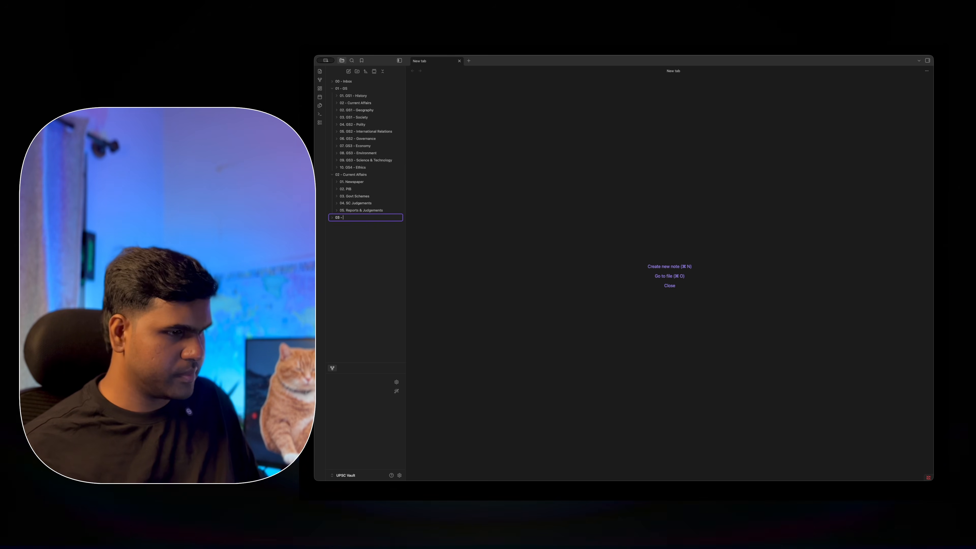
type("03 - Essays")
key("Return")
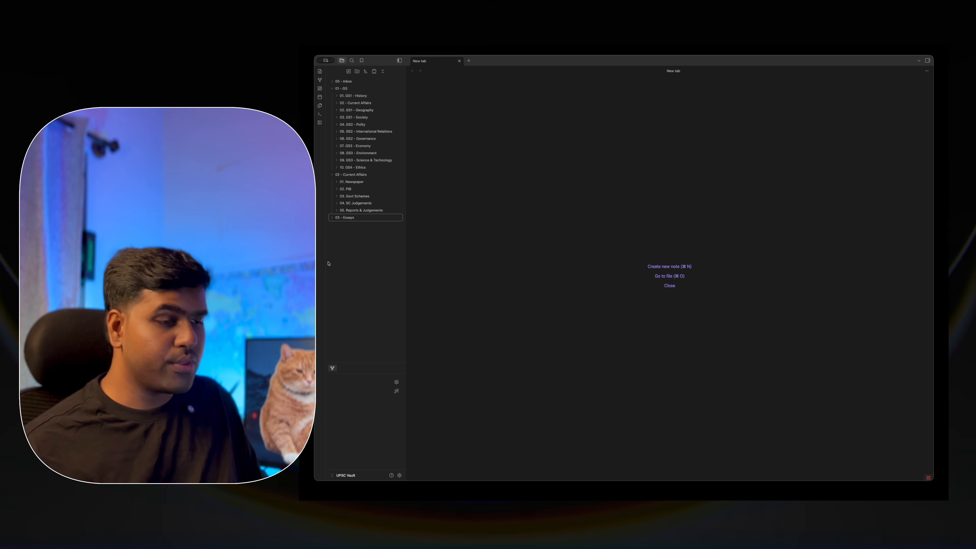
right_click(355, 249)
left_click(372, 258)
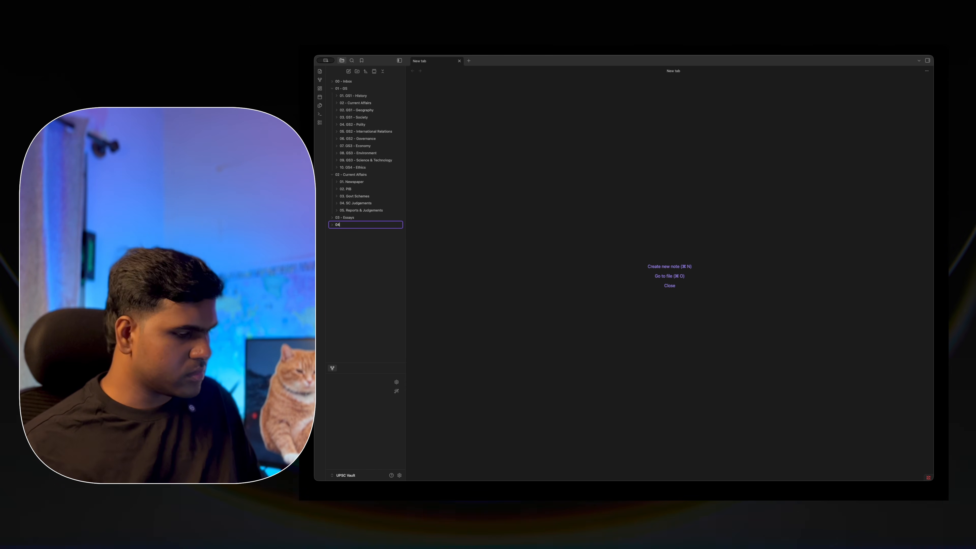
key("Return")
- Create a root folder named "05 - Resources" in the vault
right_click(371, 248)
left_click(384, 256)
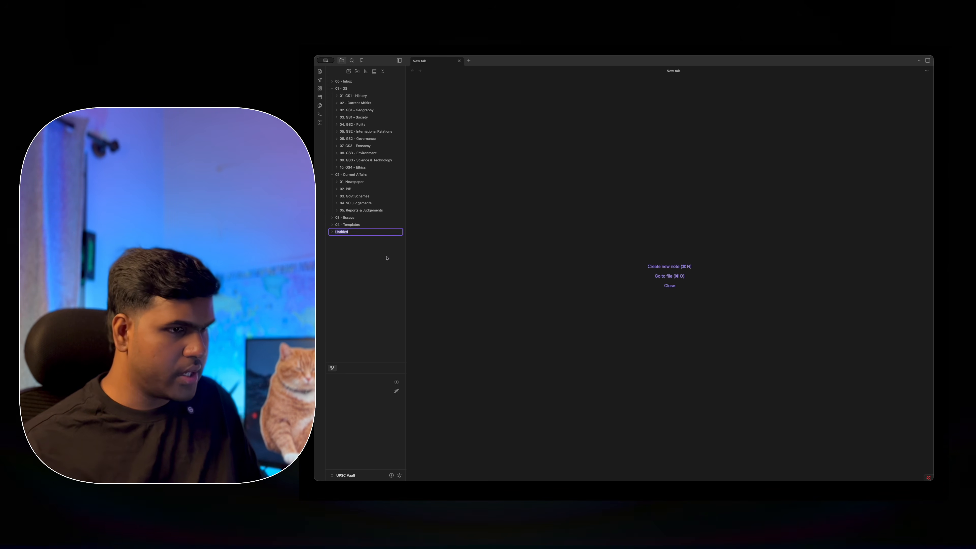
type("05 - ")
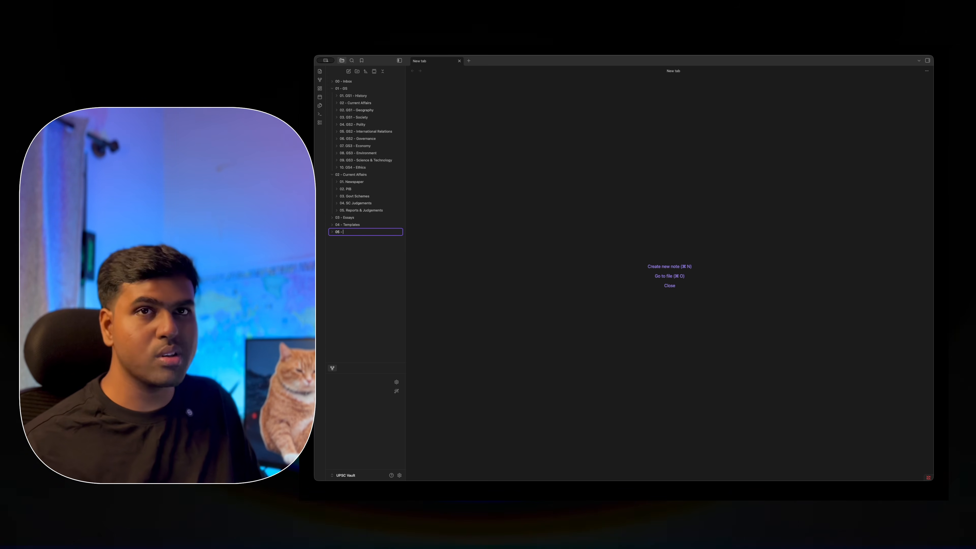
type("Resou")
key("Return")
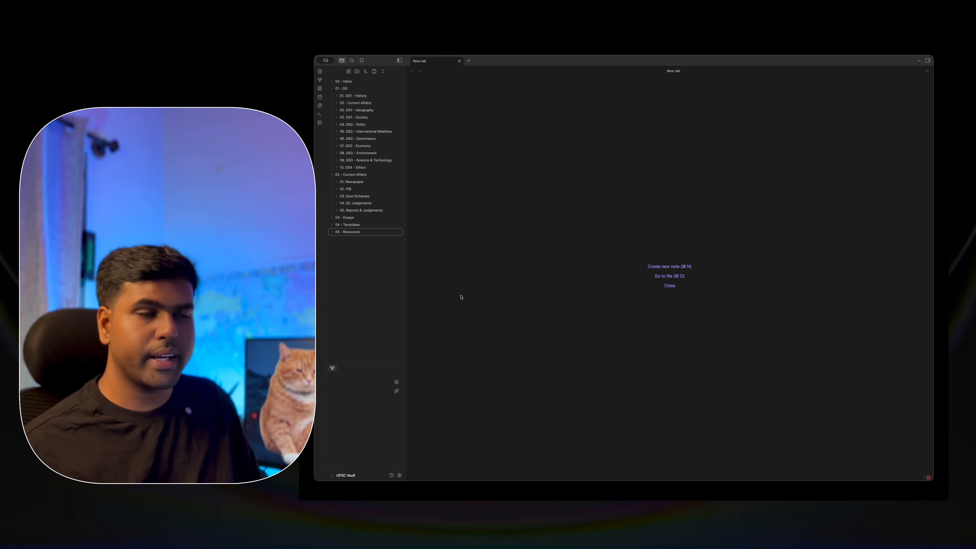
left_click(383, 71)
left_click(383, 71)
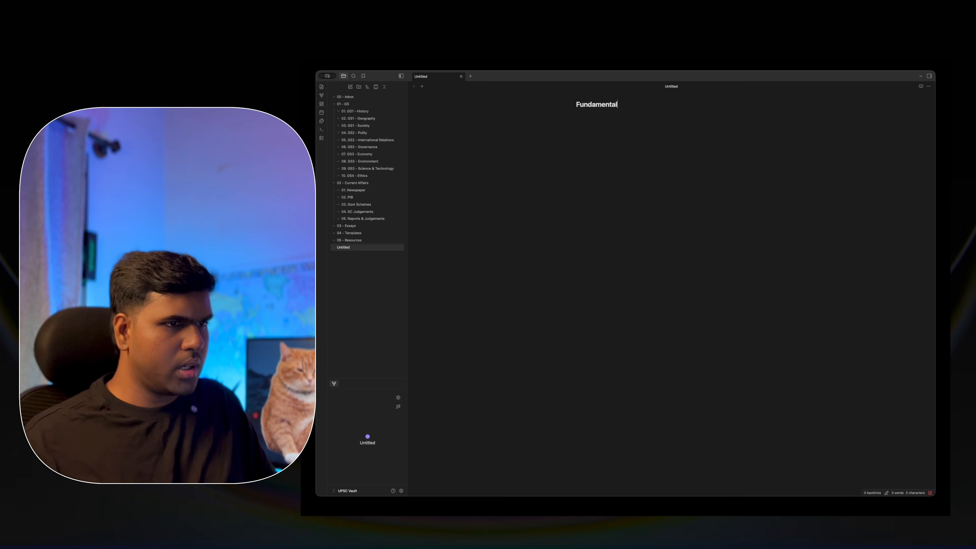
- Title the new note "Fundamental Rights" and add a tags property with the tags polity and gs2
type("Rights")
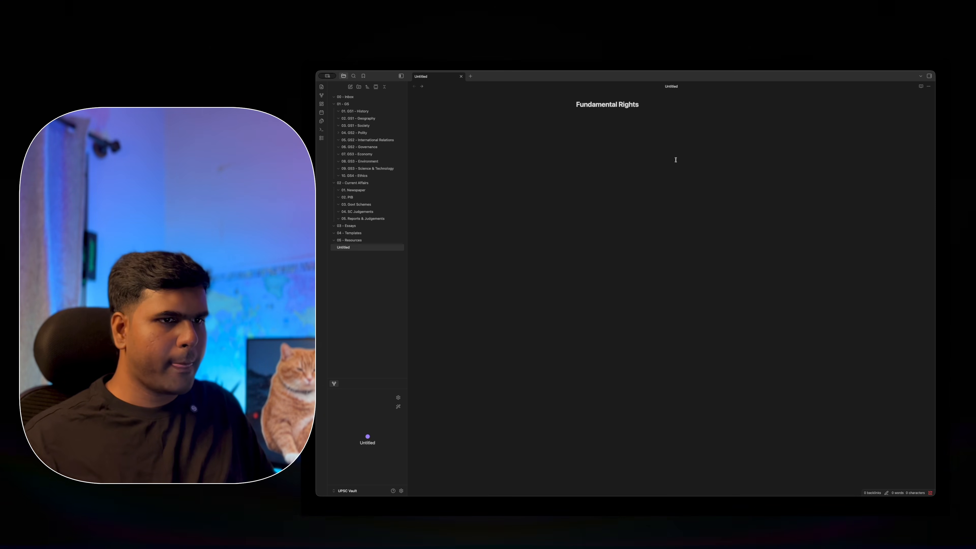
key("Return")
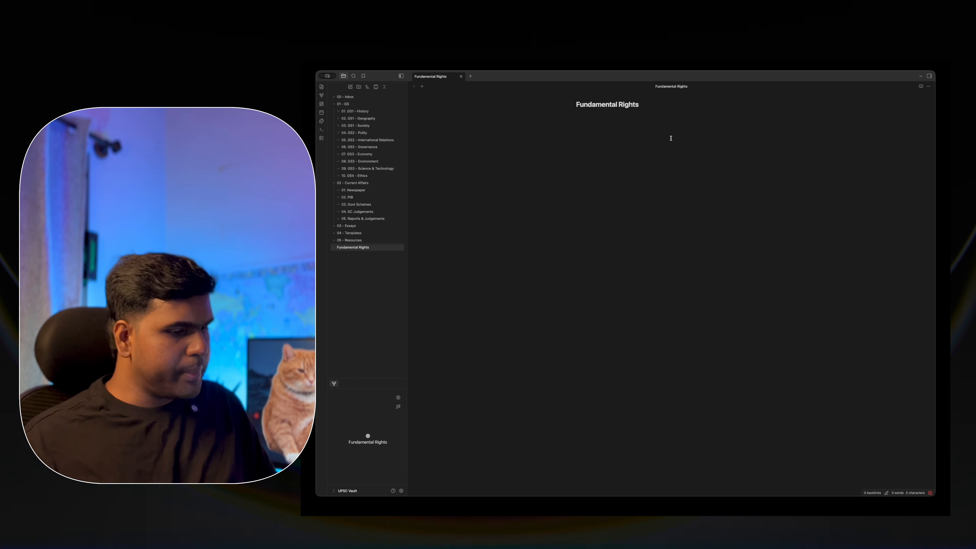
key("super+semicolon")
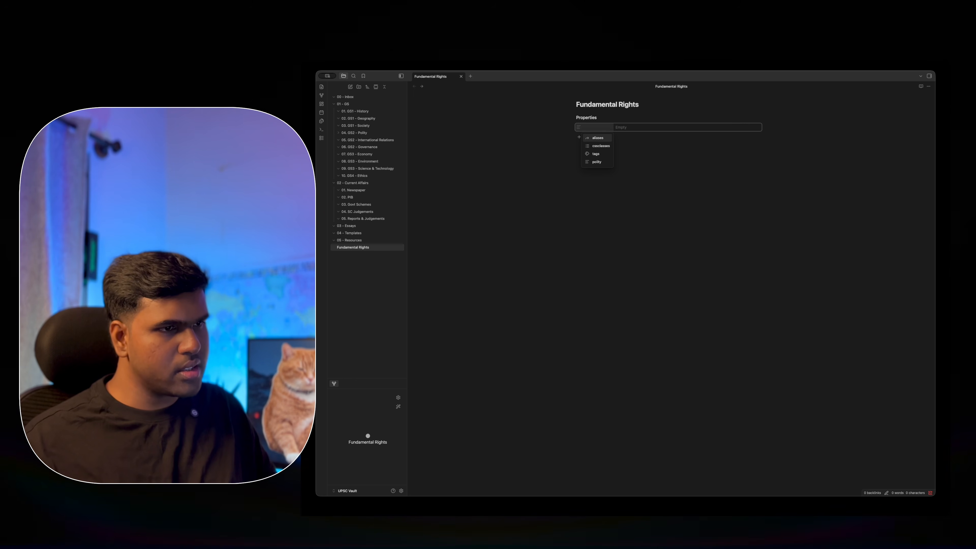
key("Down")
key("Down")
key("Return")
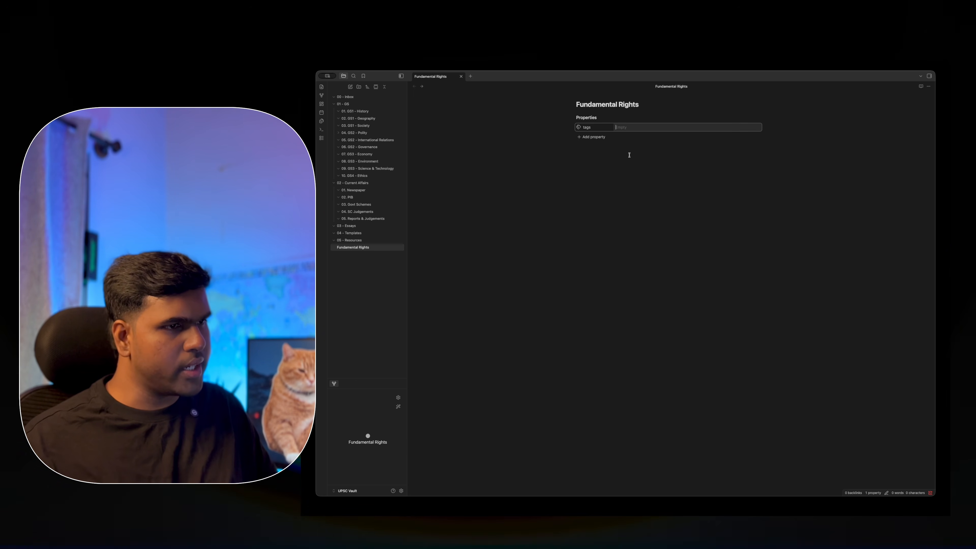
type("polity")
key("Return")
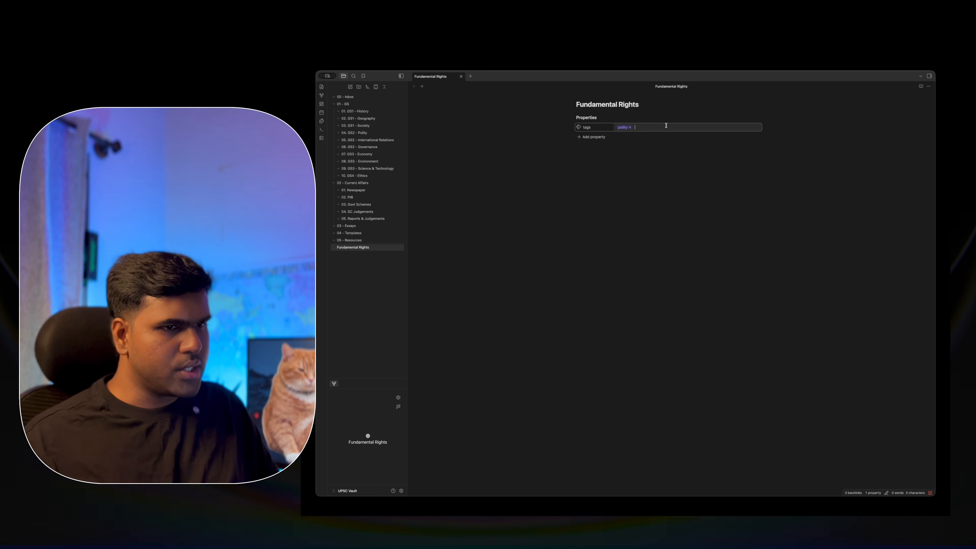
type("gs2")
key("Return")
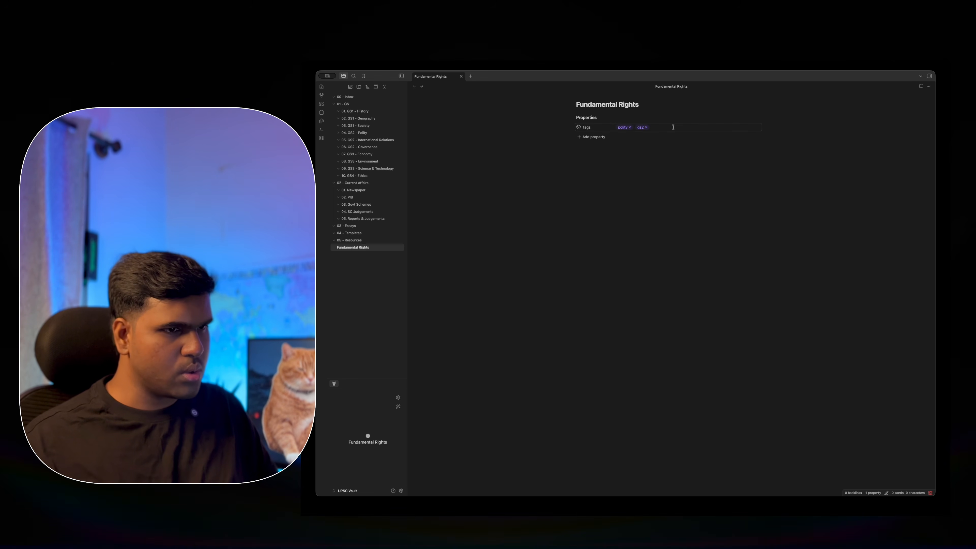
- Add a source property with the value "laxmikanth" to the Fundamental Rights note
left_click(596, 135)
left_click(600, 155)
left_click(605, 135)
key("super+a")
type("soy")
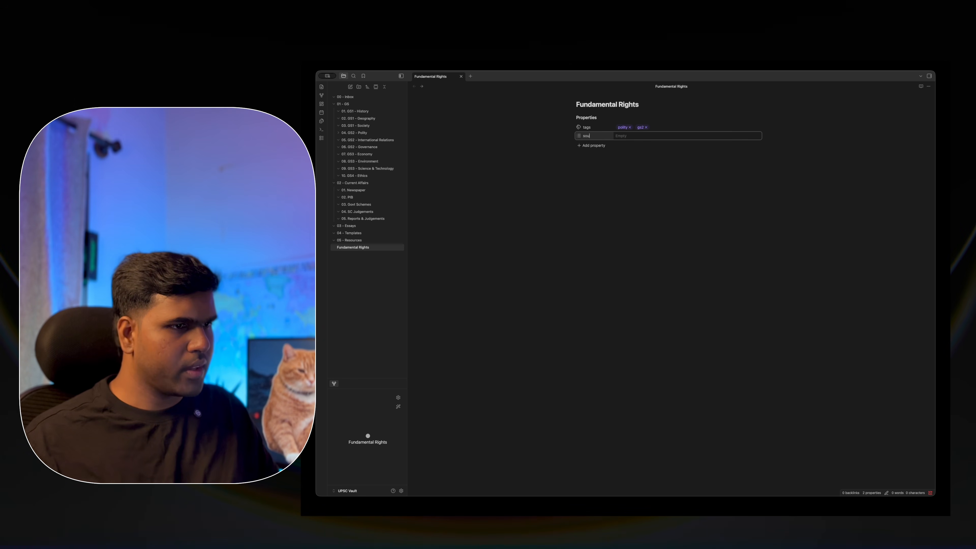
key("BackSpace")
type("urce")
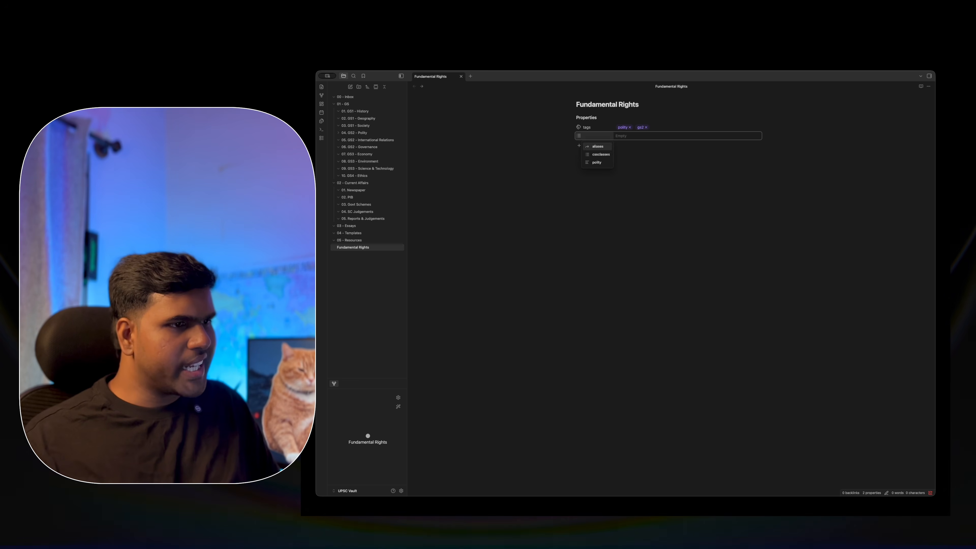
left_click(616, 135)
type("laxmikanth")
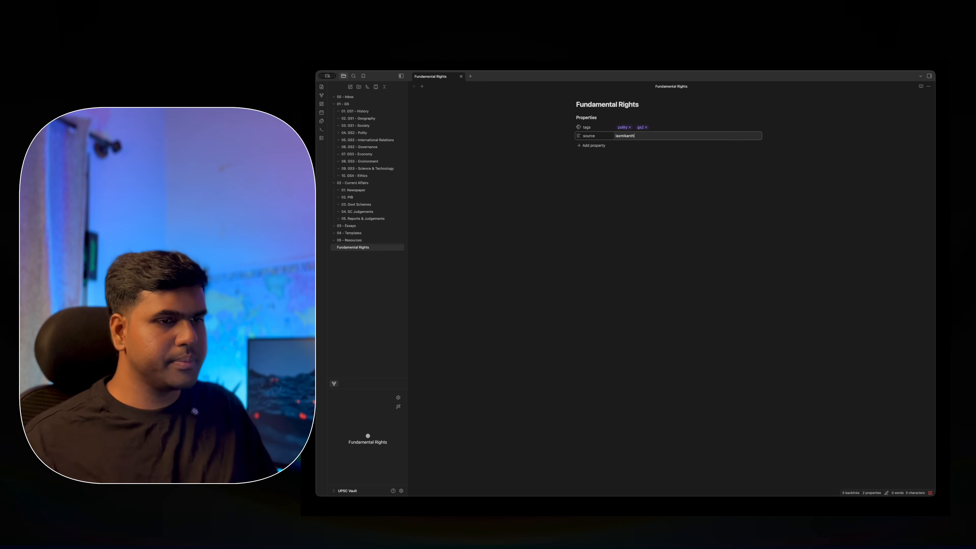
left_click(665, 194)
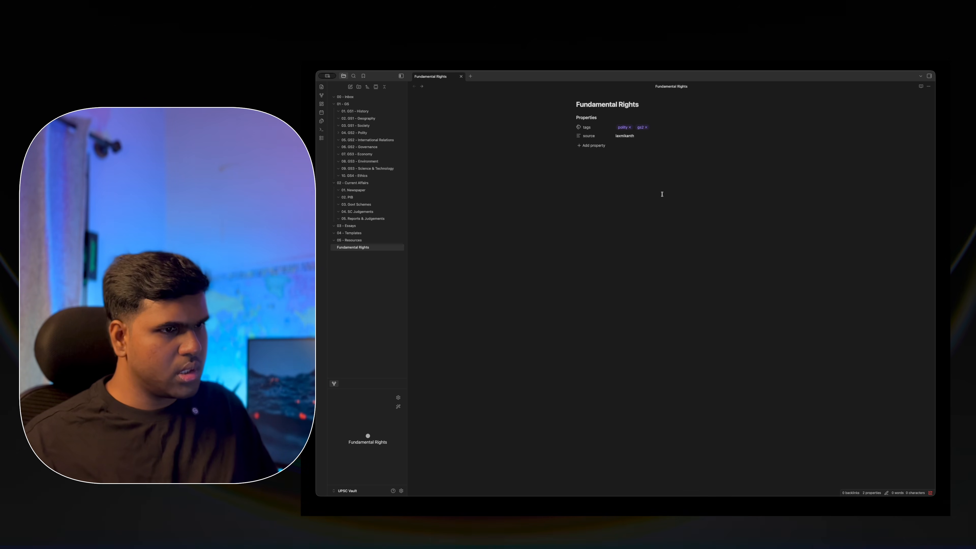
- Collapse the note's properties and enter the outline of Fundamental Rights articles beginning with "Article 12 – Definition of State", then fold that first item
left_click(571, 119)
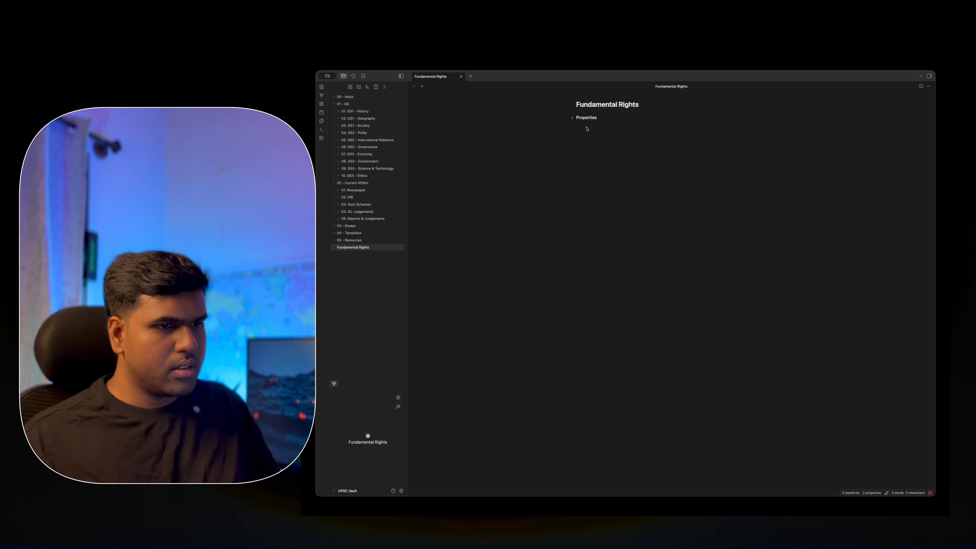
type("Article 12 – Definition of State")
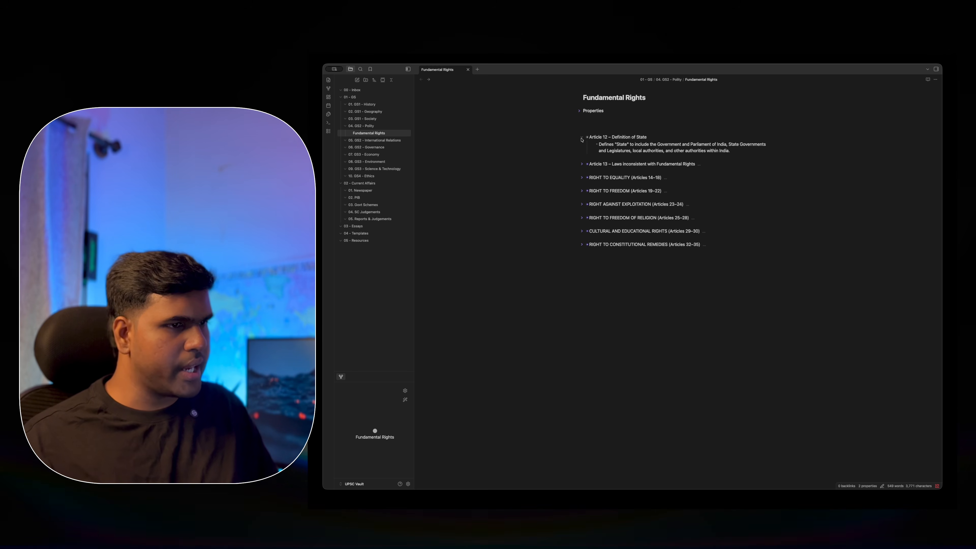
left_click(582, 137)
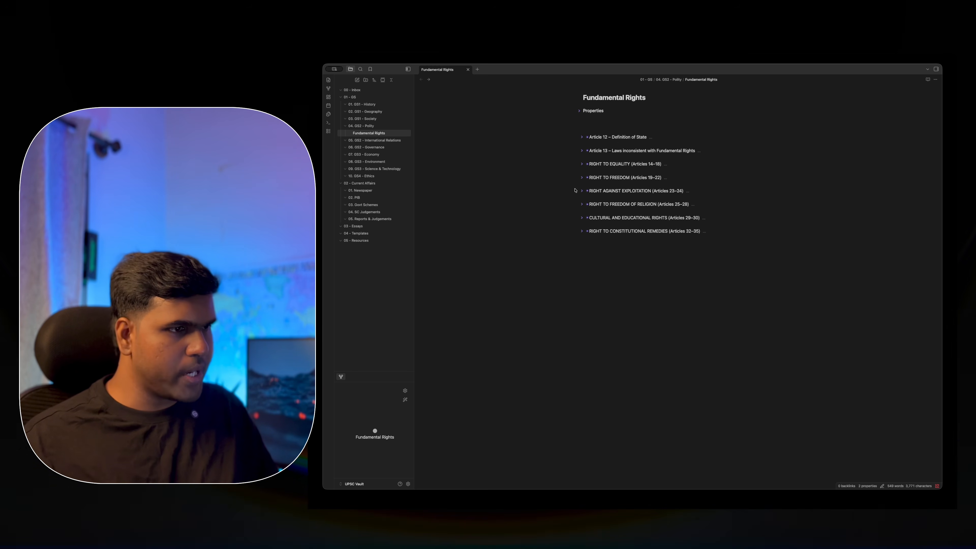
- Expand RIGHT TO FREEDOM (Articles 19–22) and indent each article's description one level beneath its heading
left_click(581, 178)
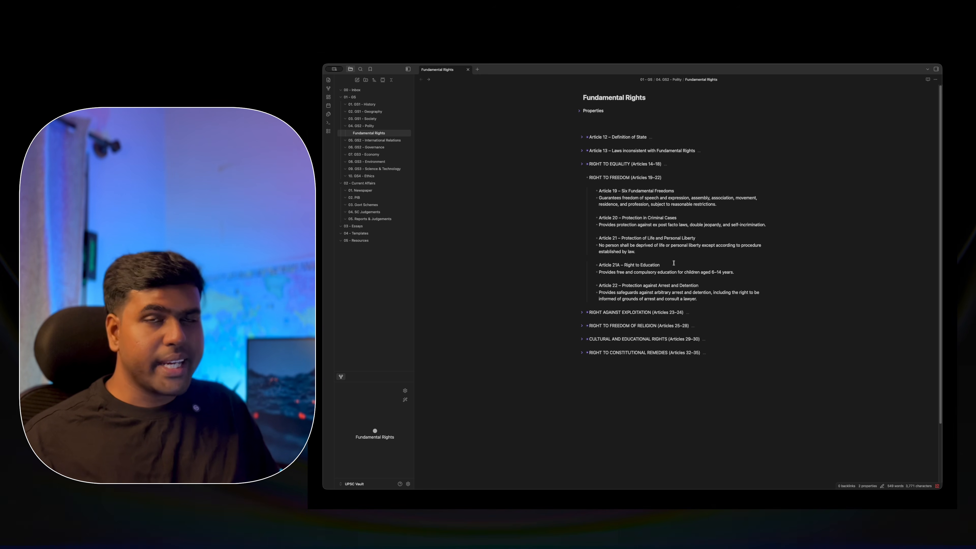
left_click(628, 246)
key("Tab")
left_click(632, 272)
key("Tab")
left_click(635, 293)
key("Tab")
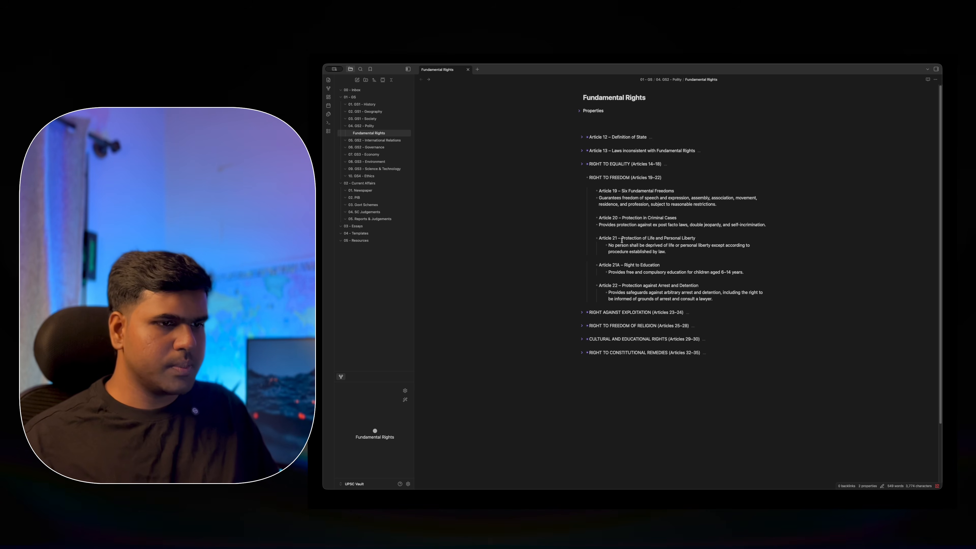
left_click(654, 225)
key("Tab")
left_click(622, 197)
key("Tab")
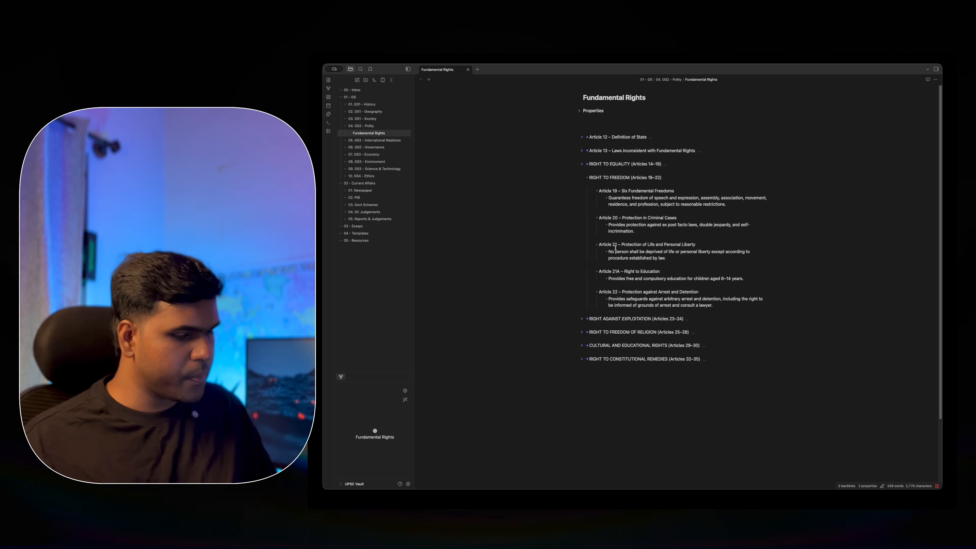
- Turn the words "Article 21" under RIGHT TO FREEDOM into an internal link and open it to create its note
left_click_drag(599, 245, 617, 244)
type("[[")
left_click(699, 252)
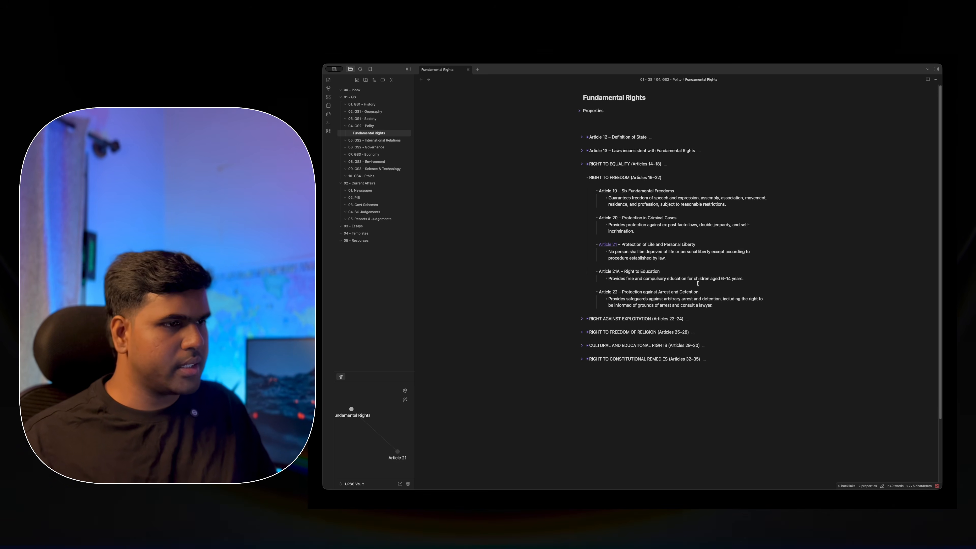
left_click(608, 245)
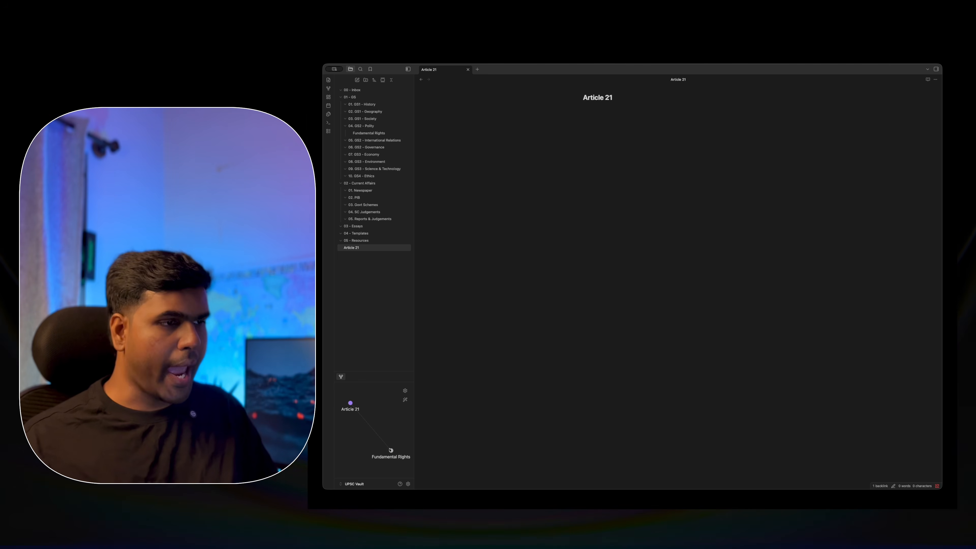
- Examine the graph connection, return to the Fundamental Rights note, and reopen the linked Article 21 note to view its backlinks
mouse_move(391, 451)
left_mouse_down()
mouse_move(361, 424)
mouse_move(390, 451)
left_mouse_up()
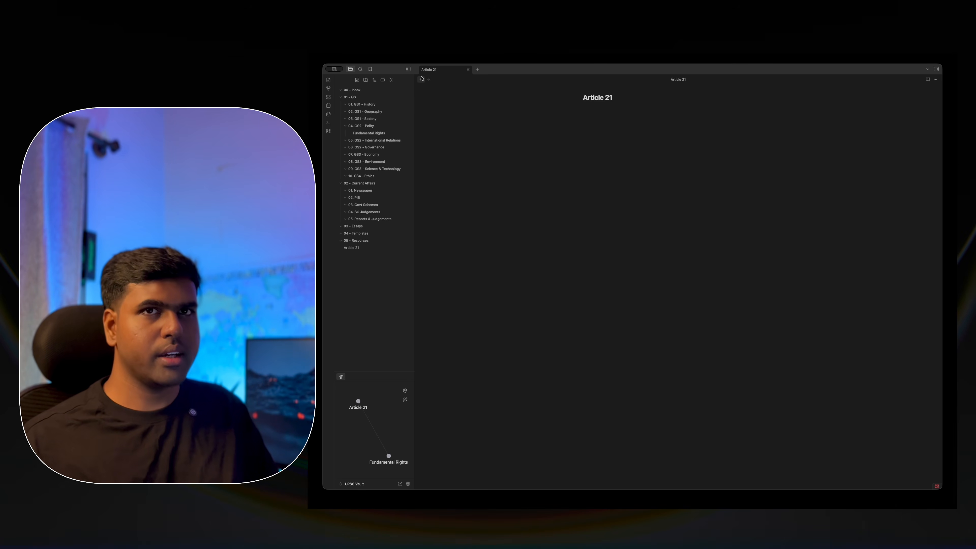
left_click(421, 80)
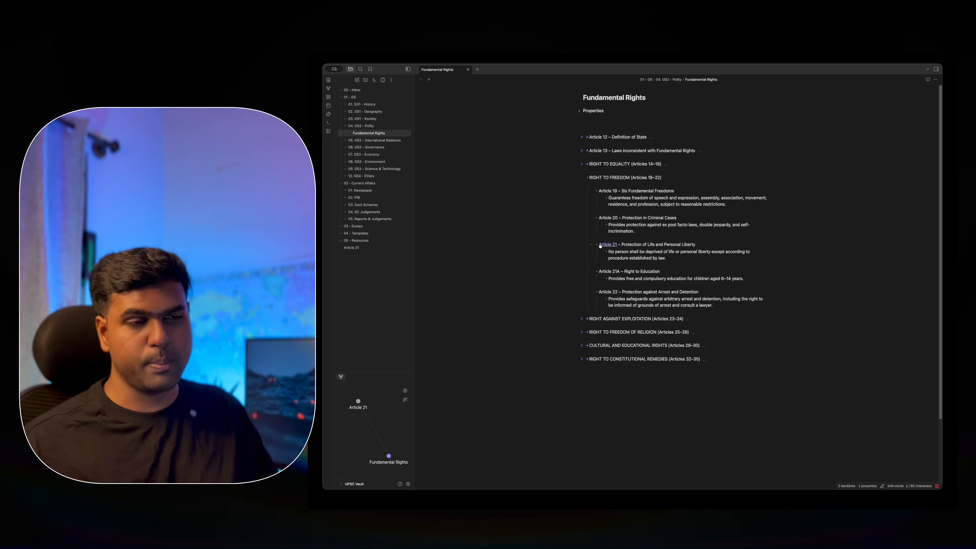
left_click(607, 245)
left_click(879, 485)
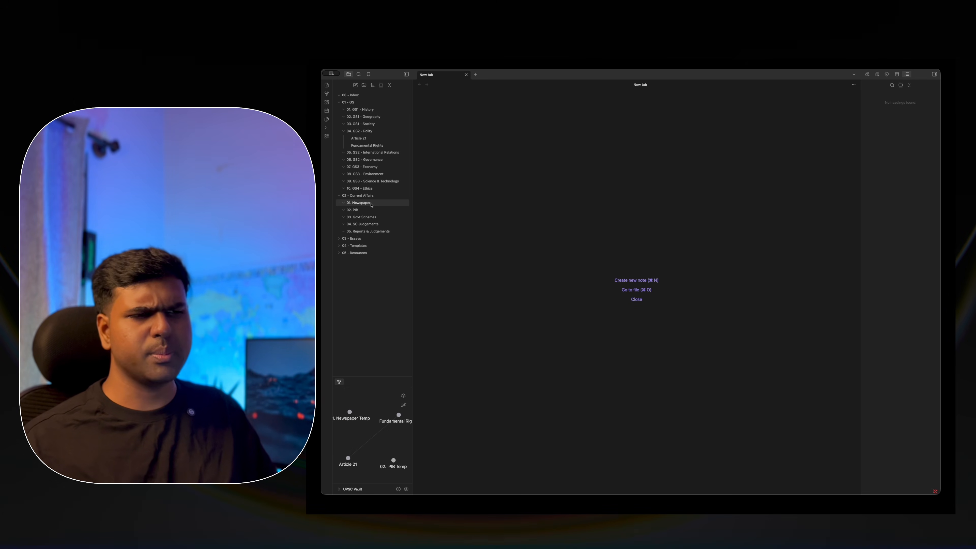
- Create a new note named "Articles" inside the 01. Newspaper folder
right_click(371, 203)
left_click(390, 209)
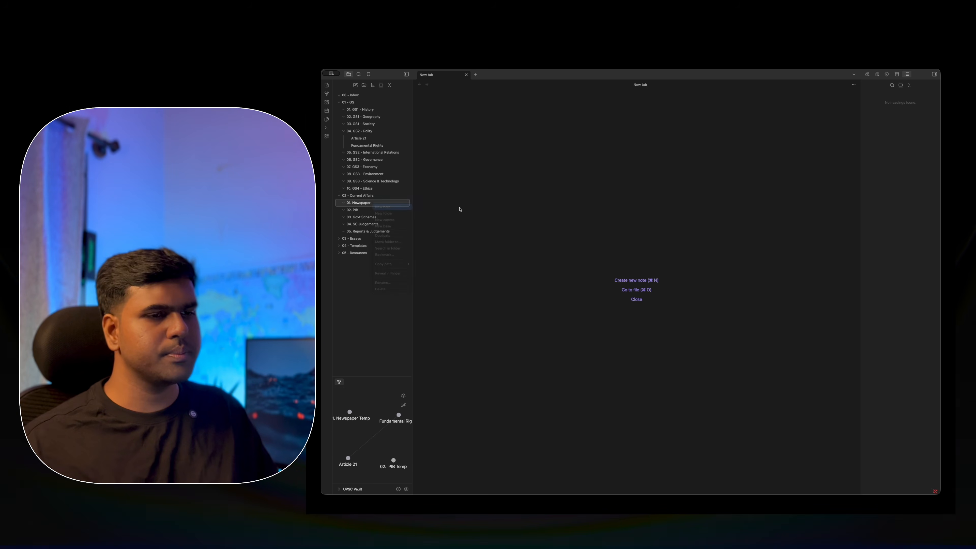
type("A")
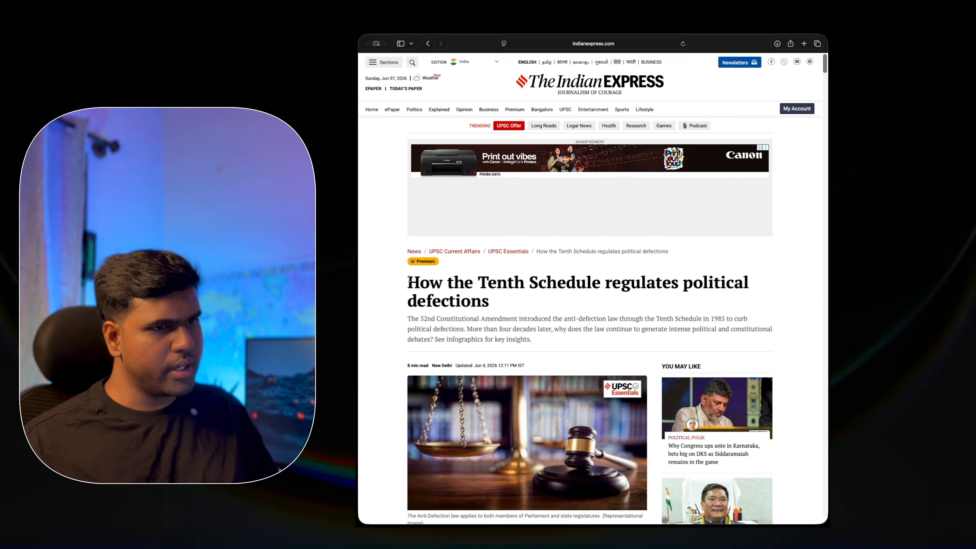
- Switch to the Indian Express article, copy its headline "How the Tenth Schedule regulates political defections" and skim its opening sections
left_click_drag(409, 280, 488, 303)
key("super+c")
right_click(483, 297)
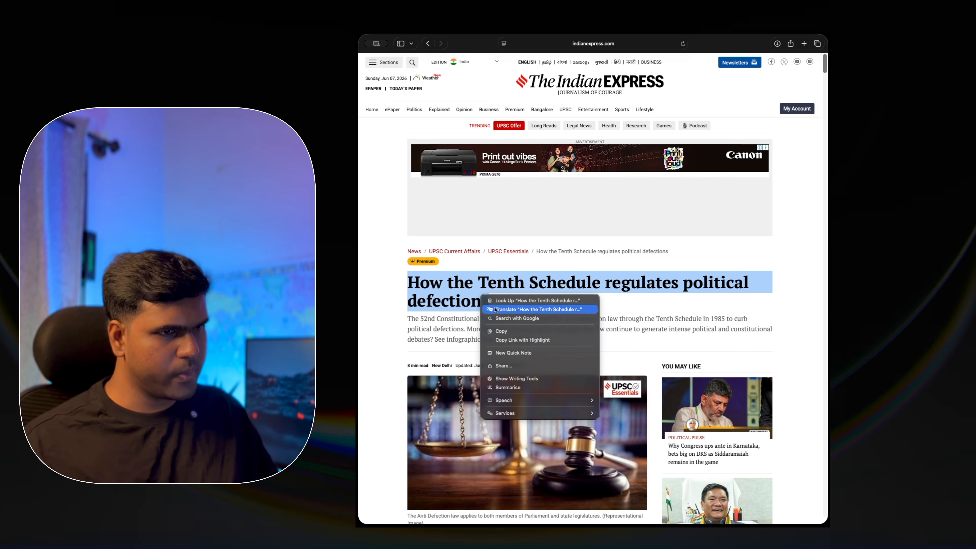
left_click(499, 330)
scroll(612, 281, "down", 5)
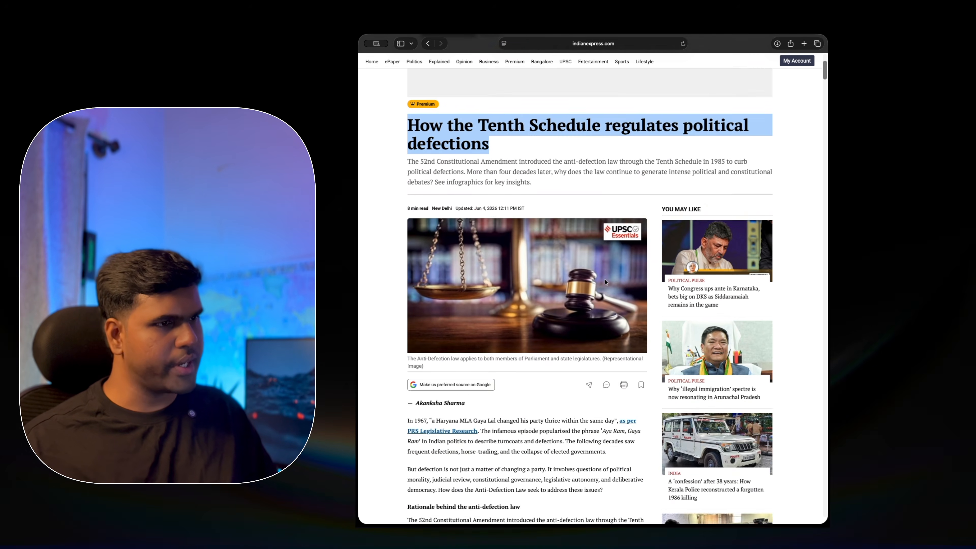
scroll(612, 281, "down", 5)
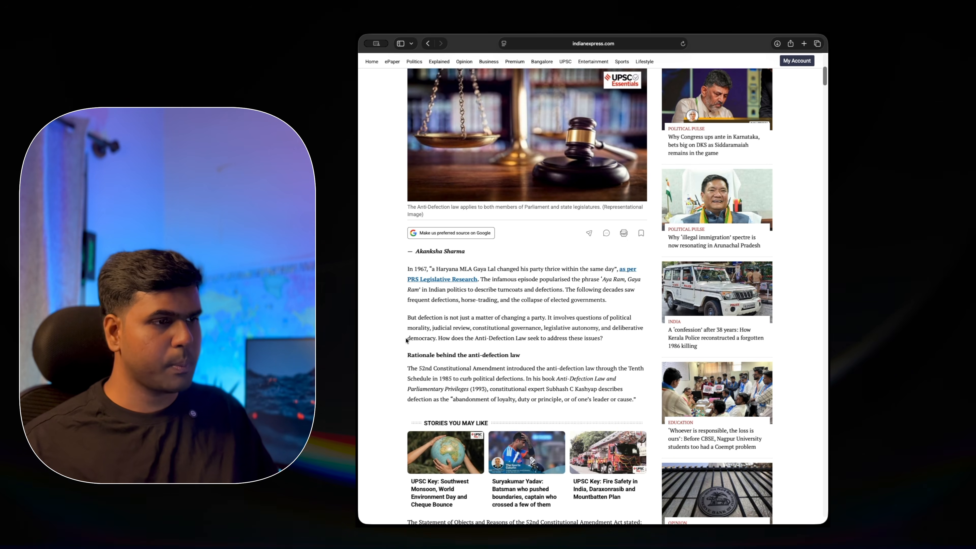
scroll(407, 341, "up", 1)
scroll(406, 339, "up", 4)
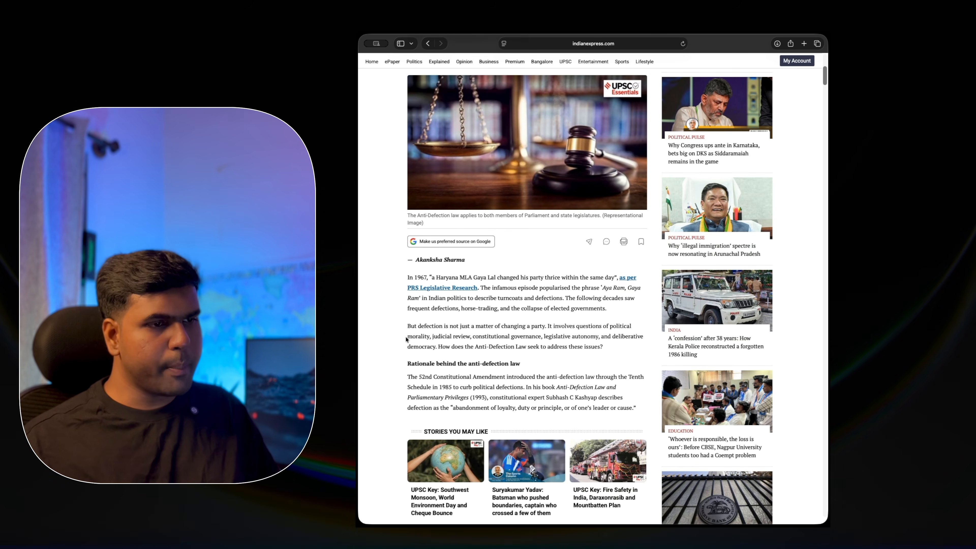
scroll(406, 339, "up", 7)
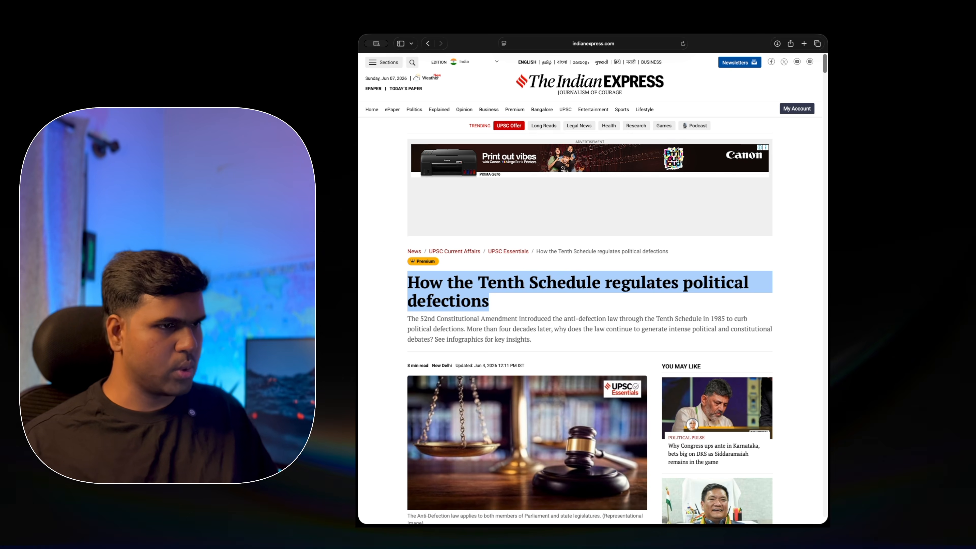
- Insert the newspaper template into the Articles note and set its date property to 07/07/2027
key("super+p")
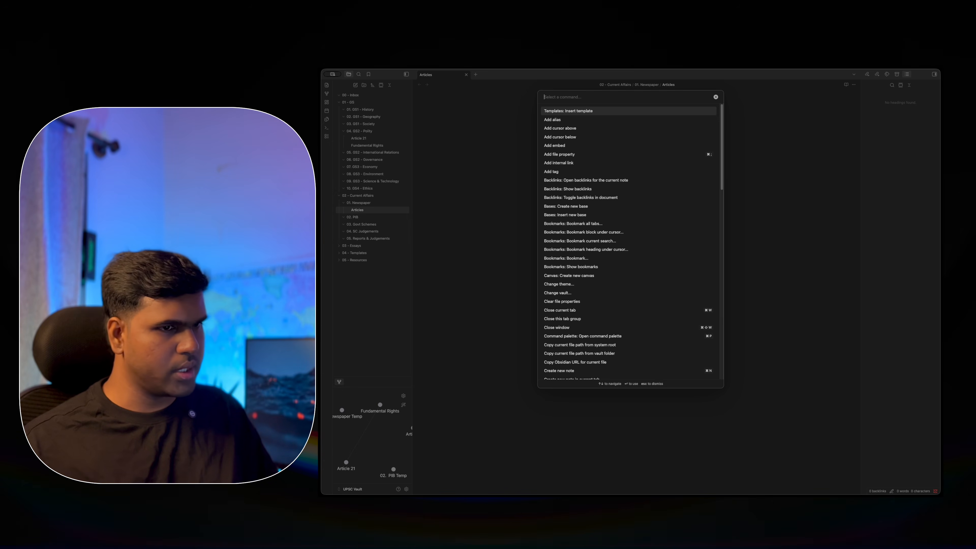
key("Return")
key("Return")
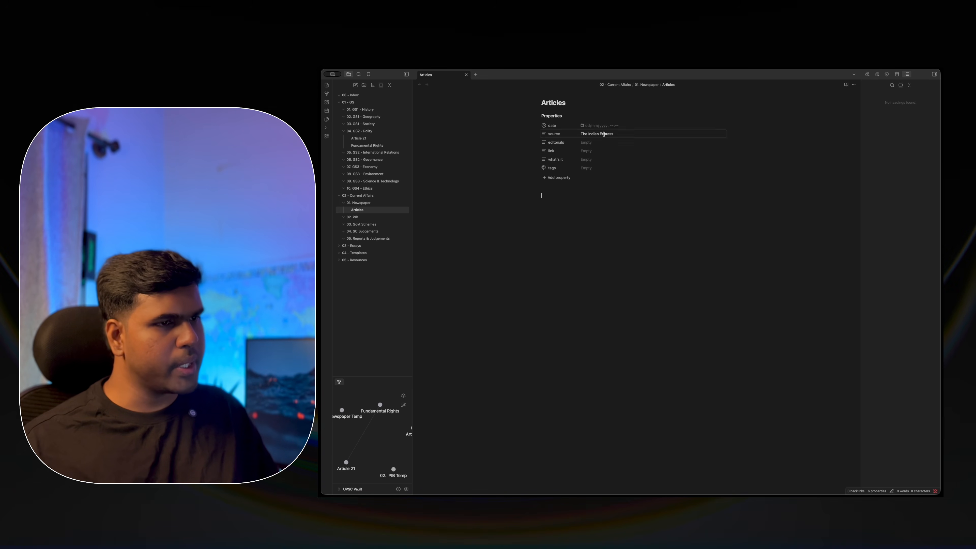
left_click(588, 126)
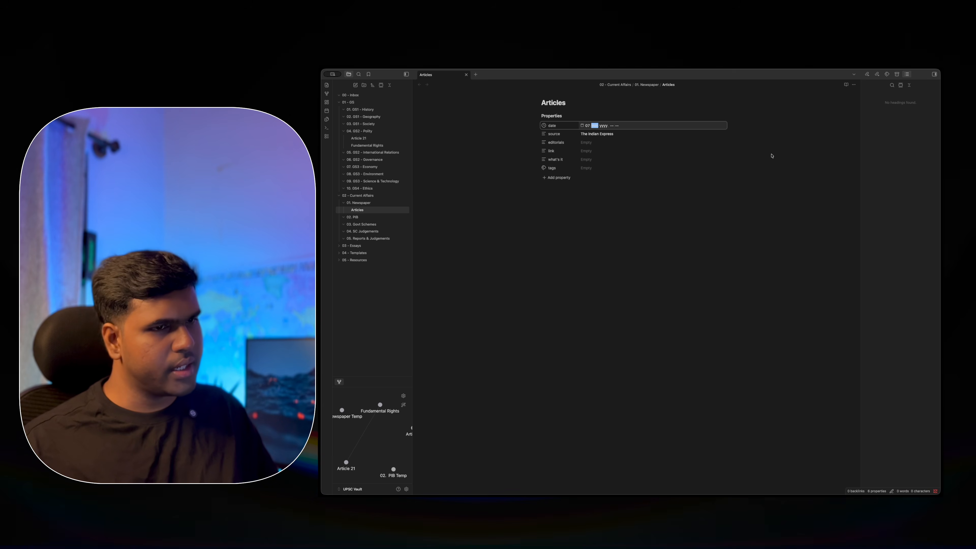
type("072027")
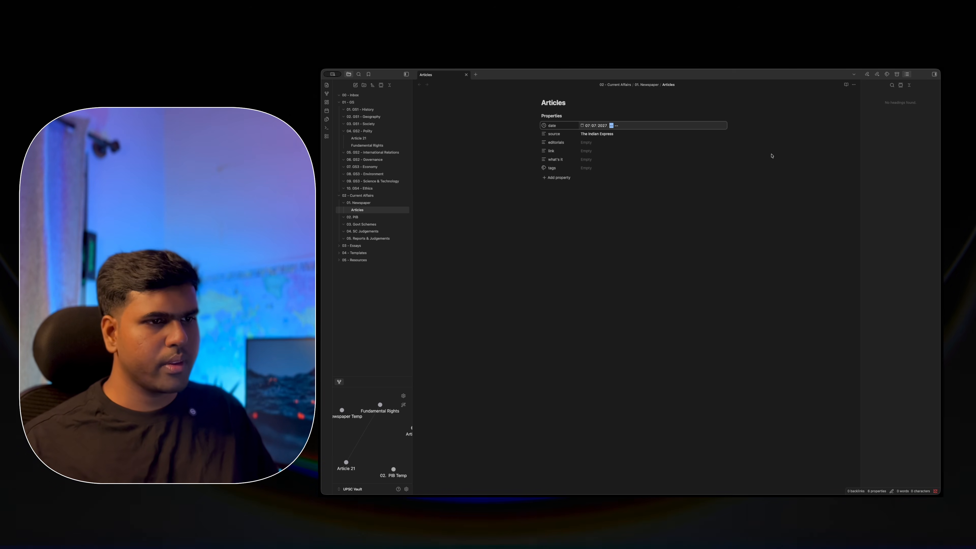
left_click(633, 239)
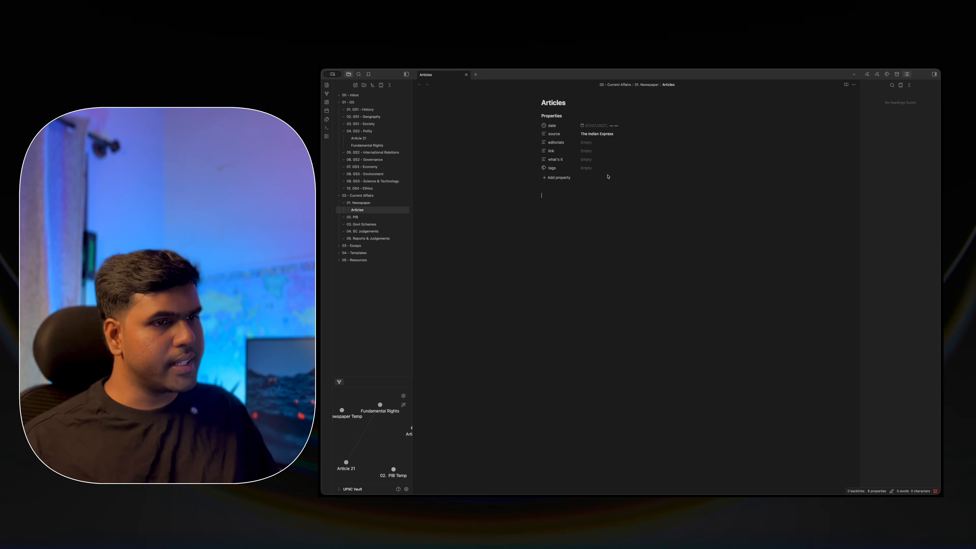
- Fill the editorials property with the copied headline "How the Tenth Schedule regulates political defections"
left_click(594, 142)
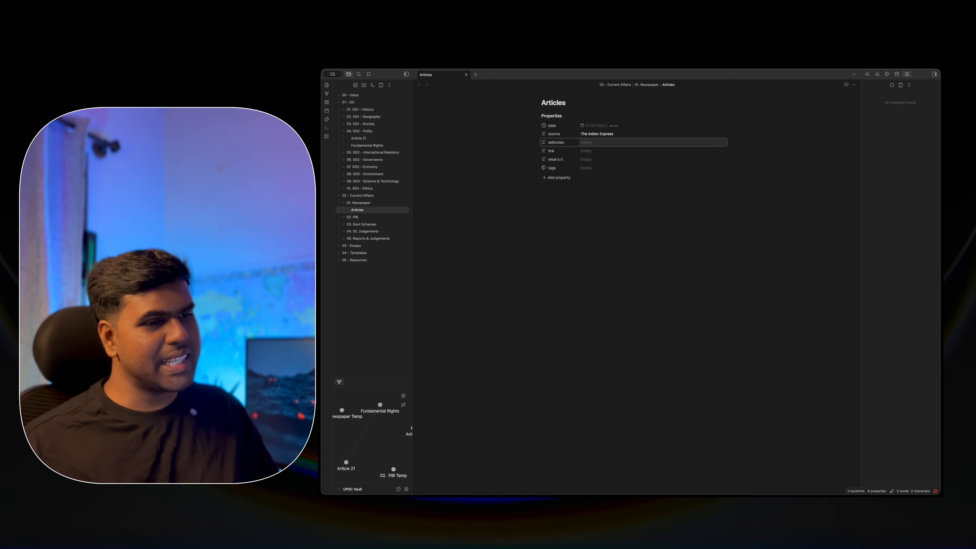
key("super+Tab")
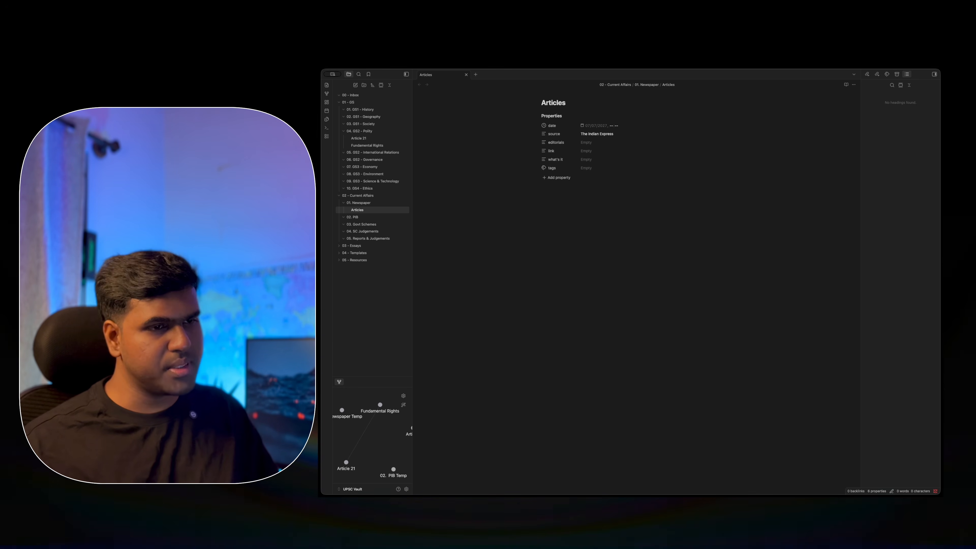
left_click(590, 144)
key("super+v")
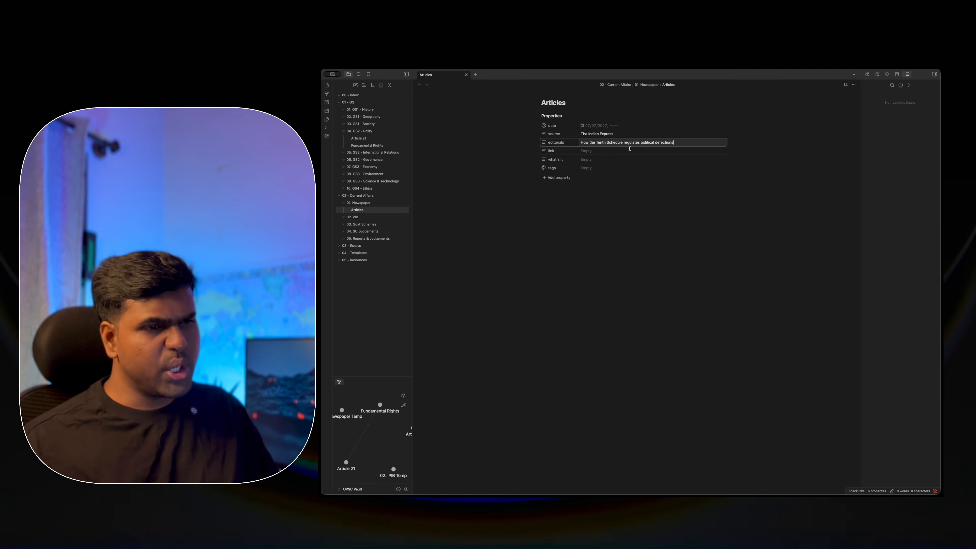
key("super+Tab")
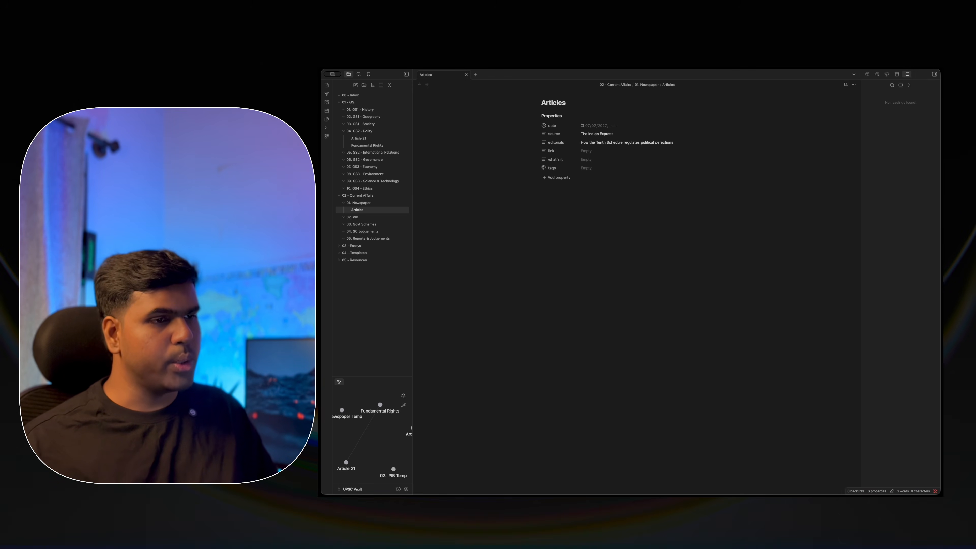
left_click(594, 152)
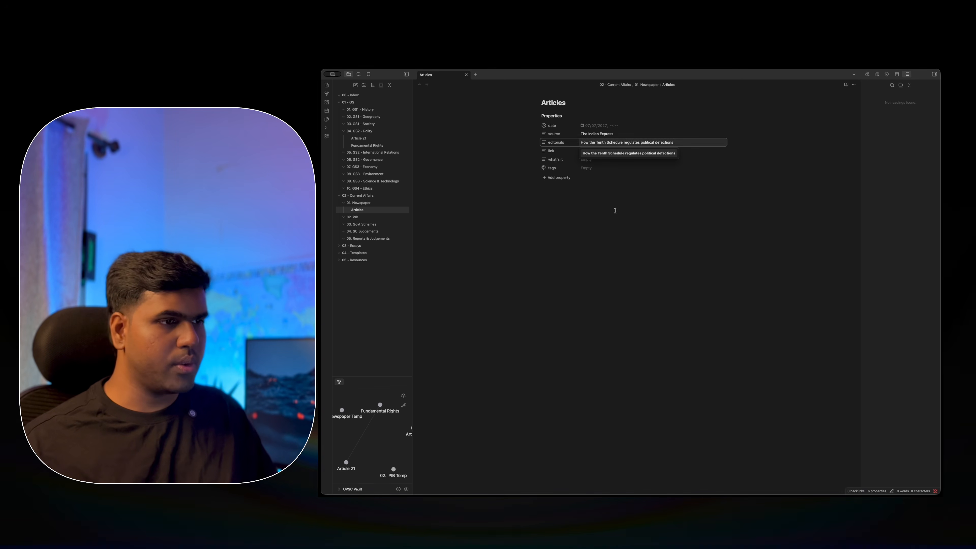
key("Tab")
type("https://indianexpress.com/article/upsc-current-affairs/upsc-key-southwest-monsoon")
left_click(623, 240)
left_click(591, 160)
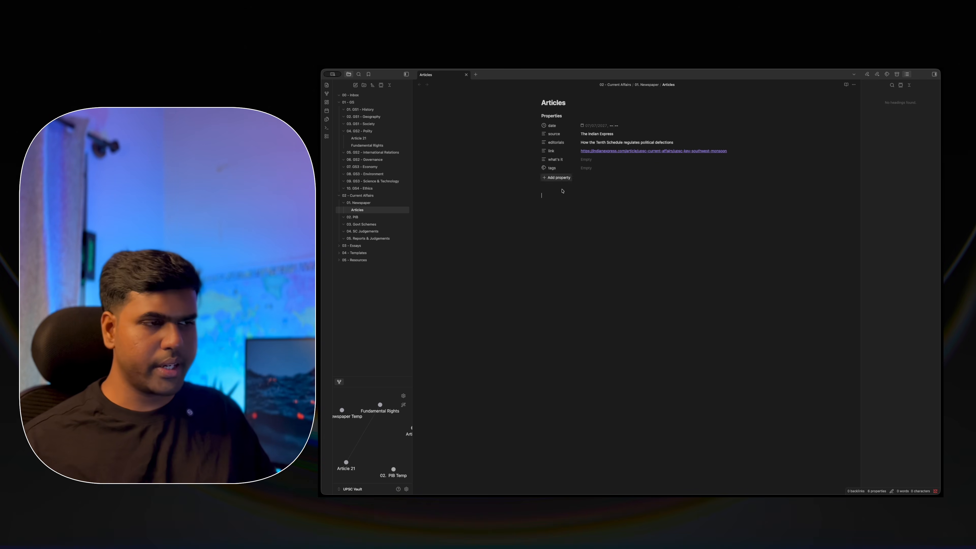
left_click(570, 192)
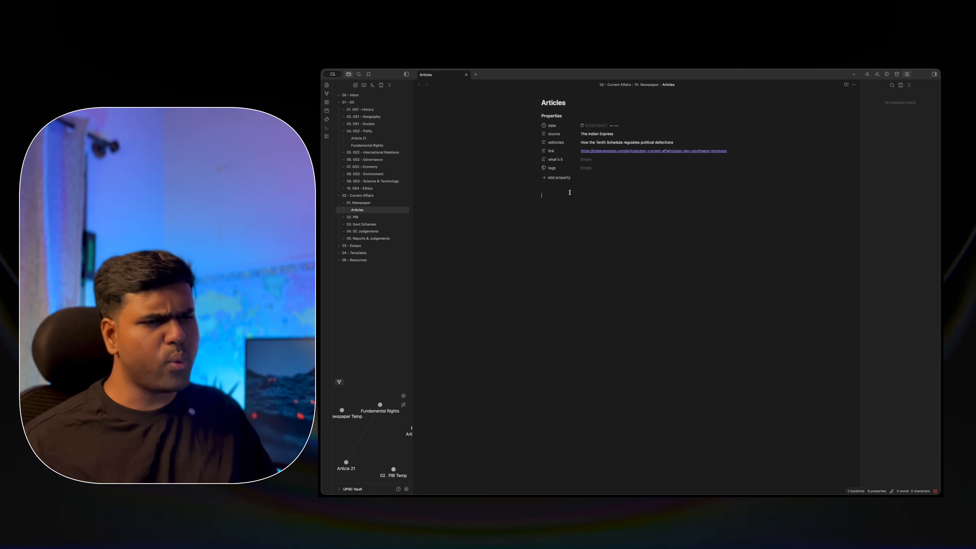
- Collapse the properties, paste the article headline as a heading in the note body, and add the line "52nd CAA" beneath it
left_click(537, 116)
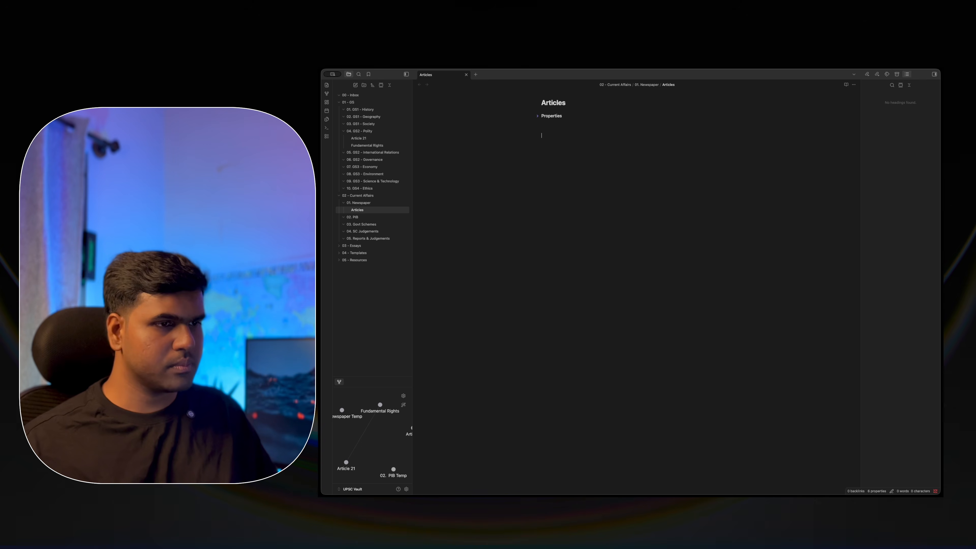
key("super+v")
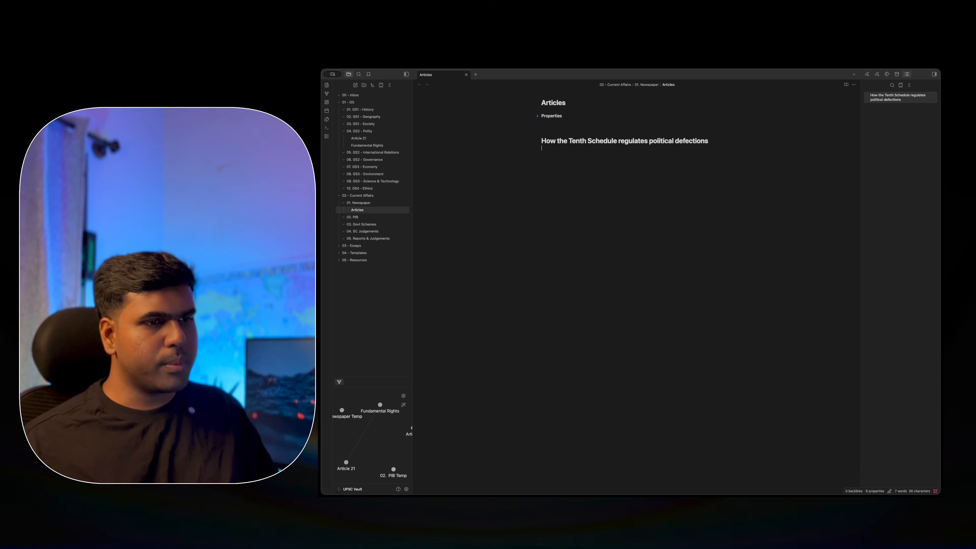
type("52nd CAA")
key("Return")
- Add the line "Historical Context - Aya Ram, Gaya Ram - Haryana MLA Gaya Lal, 1967" below "52nd CAA"
type("Aya Ram, Gaya Ram - Haryana M")
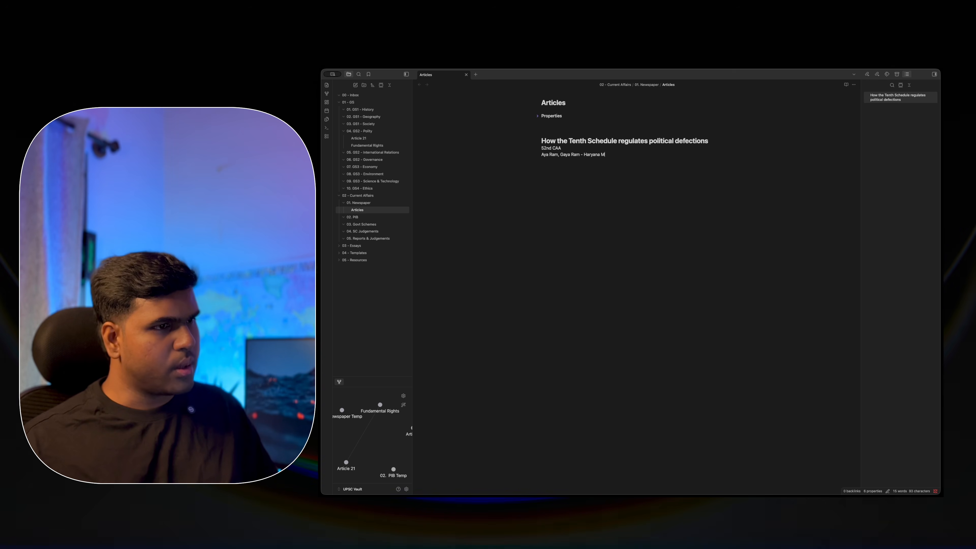
type("LA Gaya Lal, ")
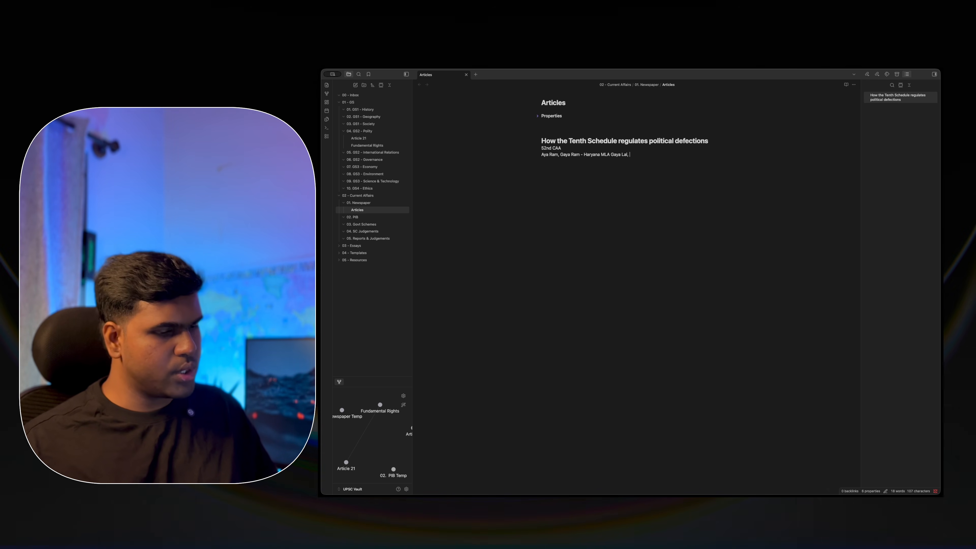
type("1967")
key("Up")
type("Historical Context - ")
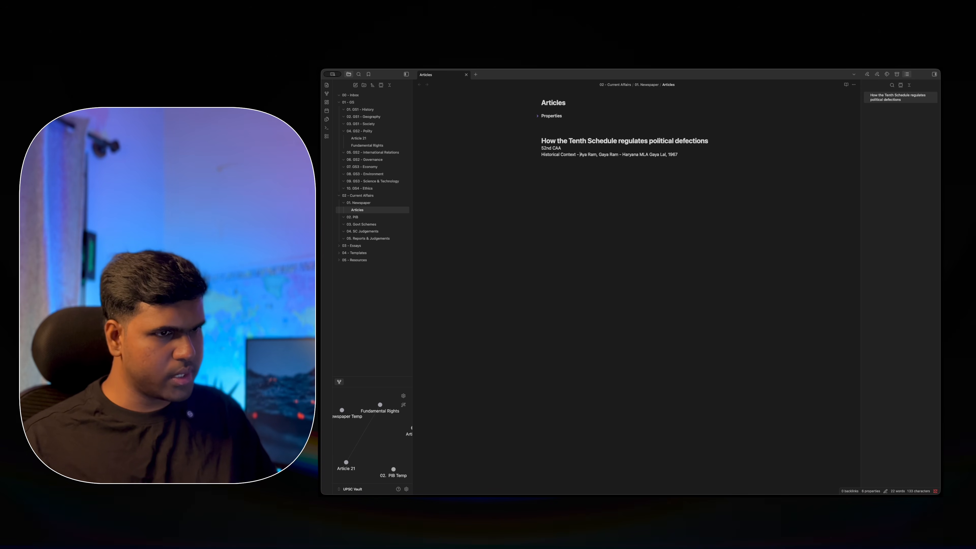
- Add "Judicial Evolution" with the indented cases "1992 - Kihoto Hollohan vs Zachillhu" and "1994 - Ravi Naik vs UOI"
type("Judicial Evolution")
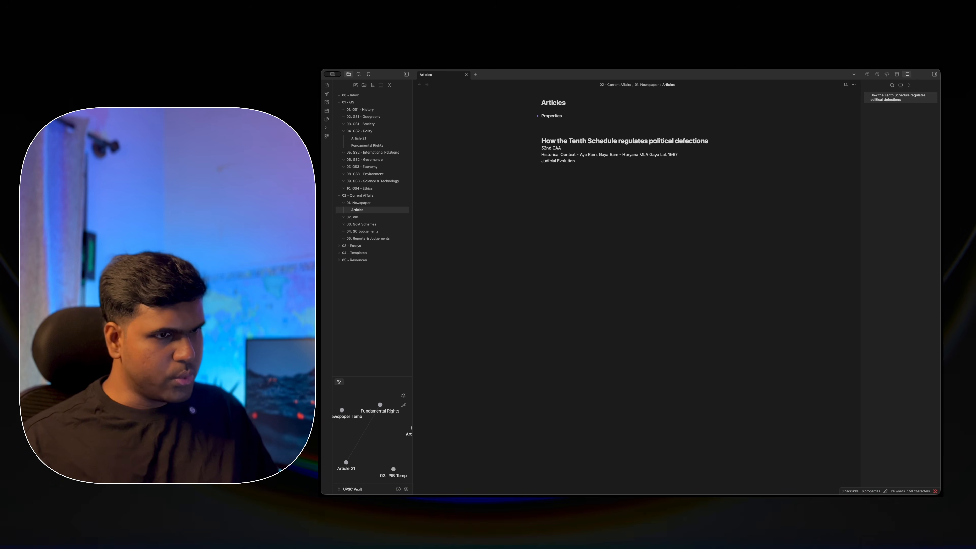
type("ihoto")
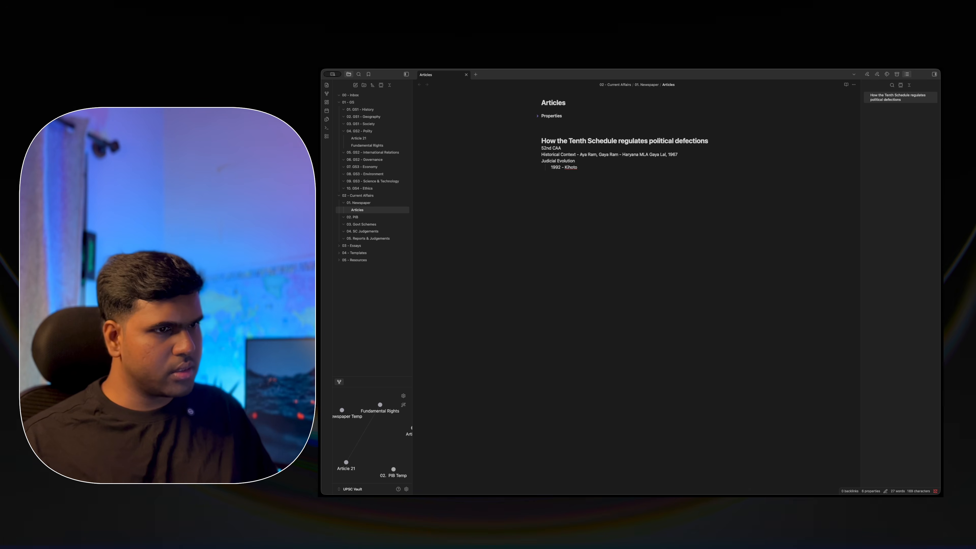
type("chillhu")
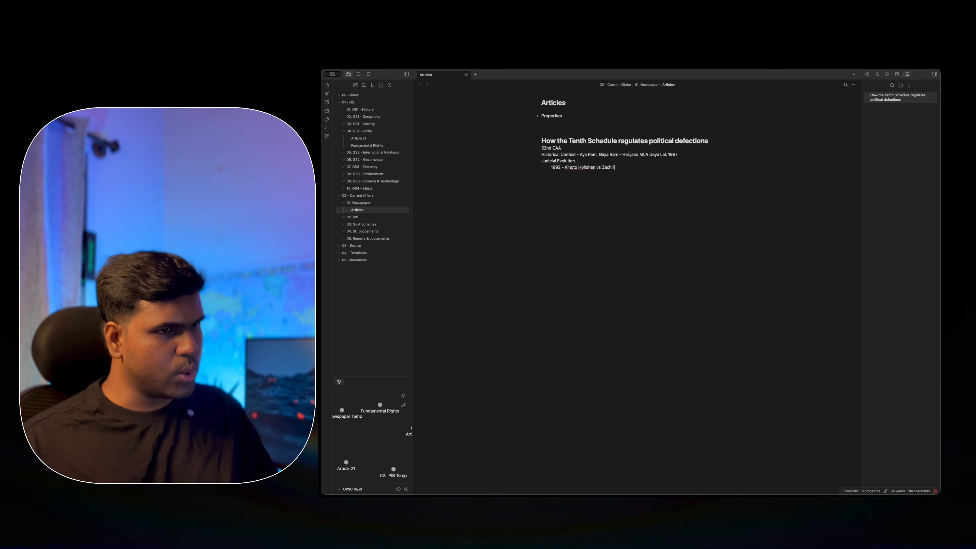
key("Return")
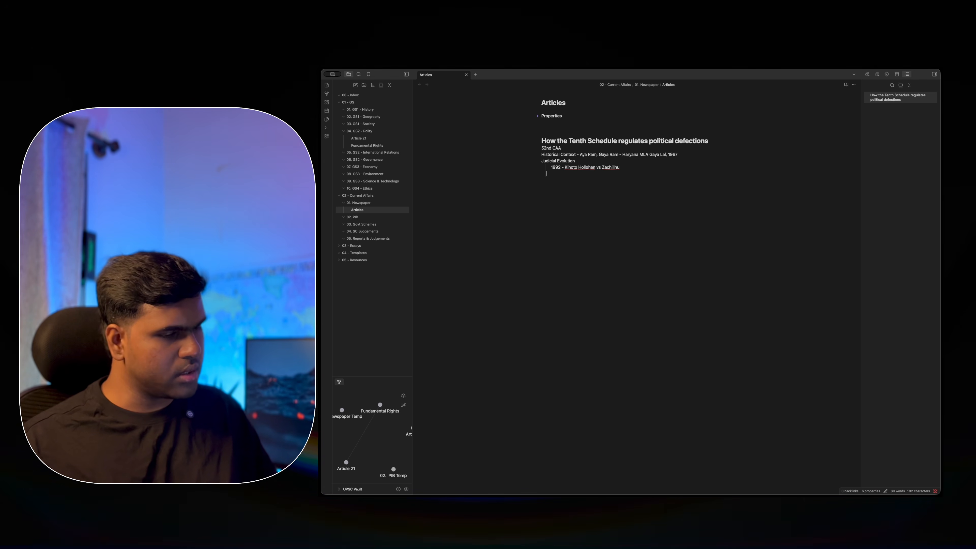
type("1994 - Ravi Naik vs UOI")
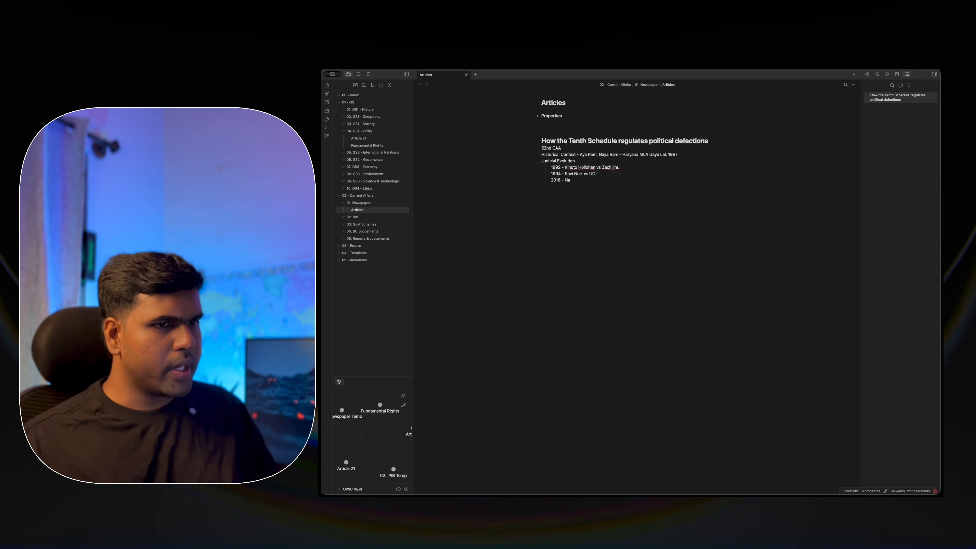
- Extend the Judicial Evolution list with "2016 - Nabam vs Dyp Speaker", "2020 -" and "2026 - Raghav Chadha??"
type("aker")
key("Return")
type("2020 -")
key("Return")
type("2026 -")
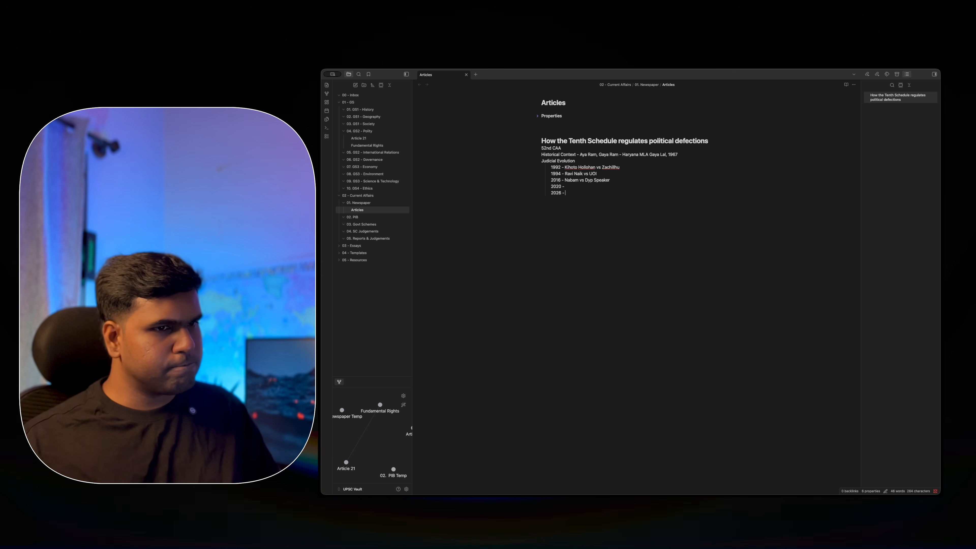
type(" Raghav Chadda??")
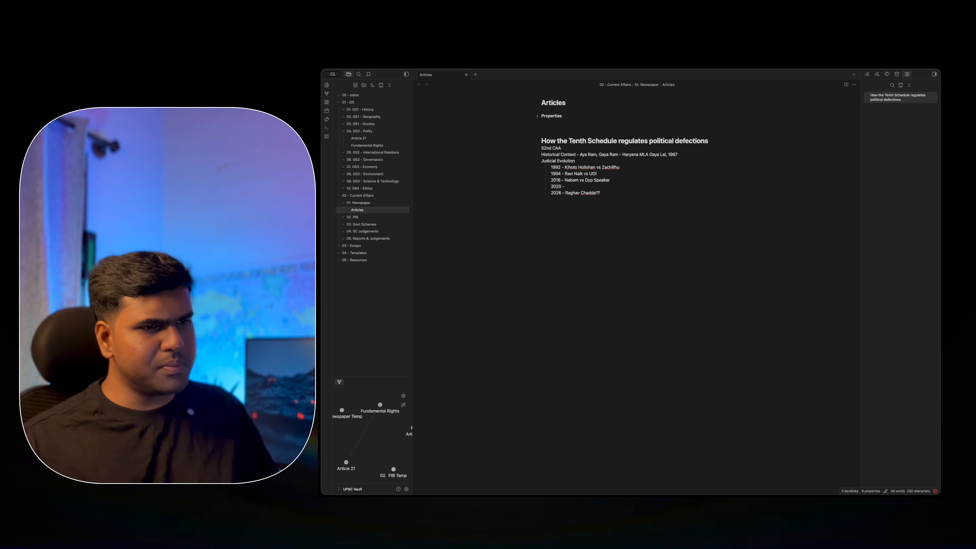
left_click(682, 195)
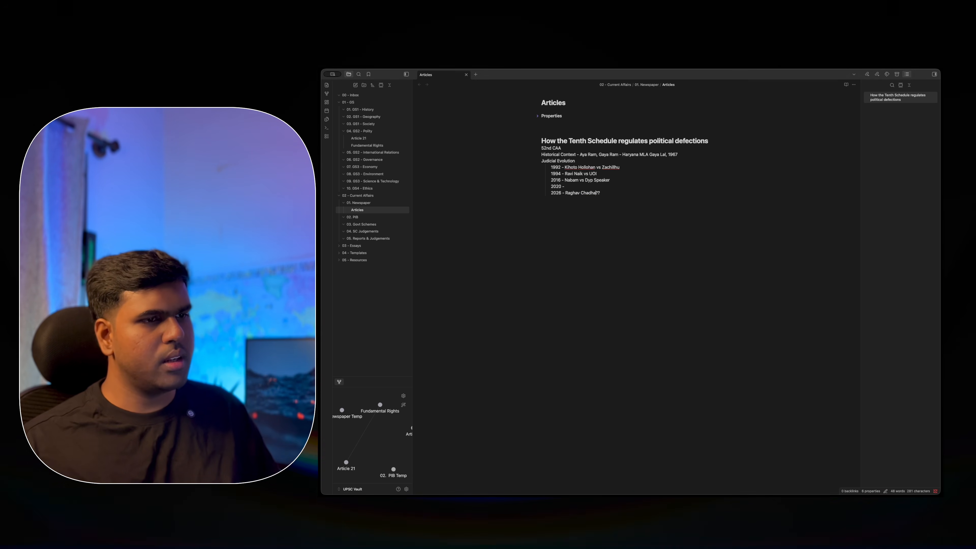
- Add the top-level items "Exceptions" and "Role of Speaker", each with an indented "??" placeholder
left_click(657, 221)
key("shift+Tab")
key("Tab")
type("Exception")
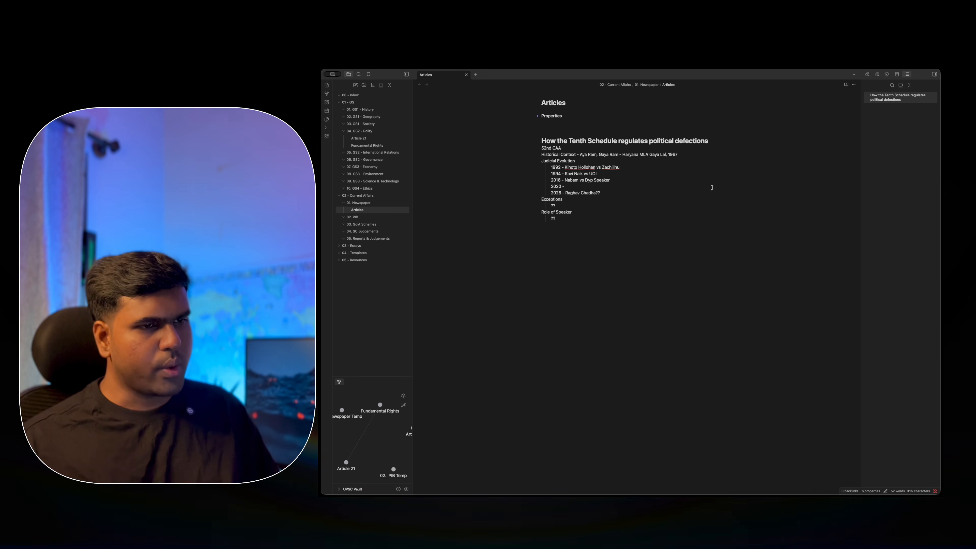
- Fold the Judicial Evolution, Exceptions and Role of Speaker items
left_click(539, 161)
left_click(539, 167)
left_click(539, 173)
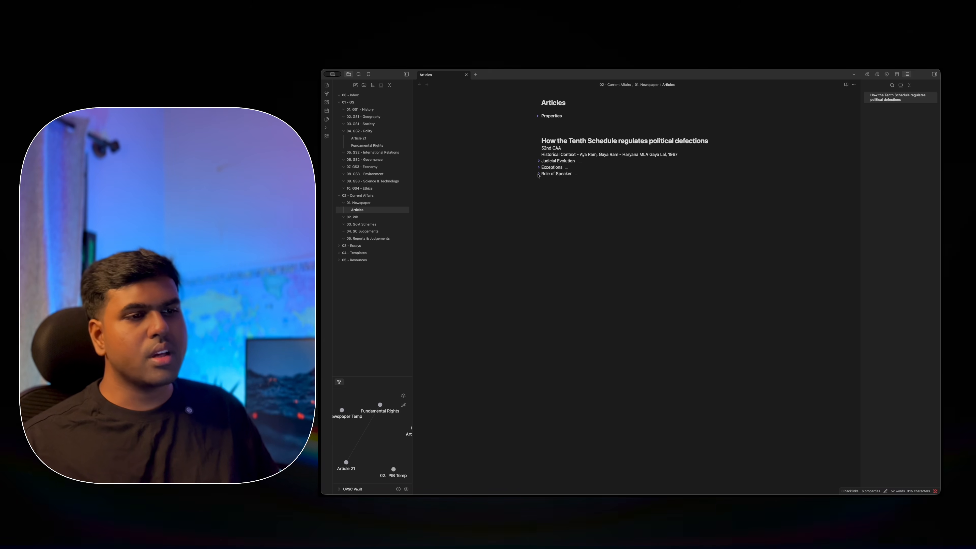
- Move the text after "Historical Context" onto its own indented line, remove the dash, and fold the item
left_click(578, 154)
key("Return")
key("Tab")
key("Delete")
key("Delete")
left_click(539, 155)
- Add "Constitutional Provisions" above "52nd CAA" and indent "52nd CAA" beneath it
type("Constitutional Provisions")
key("Return")
key("Tab")
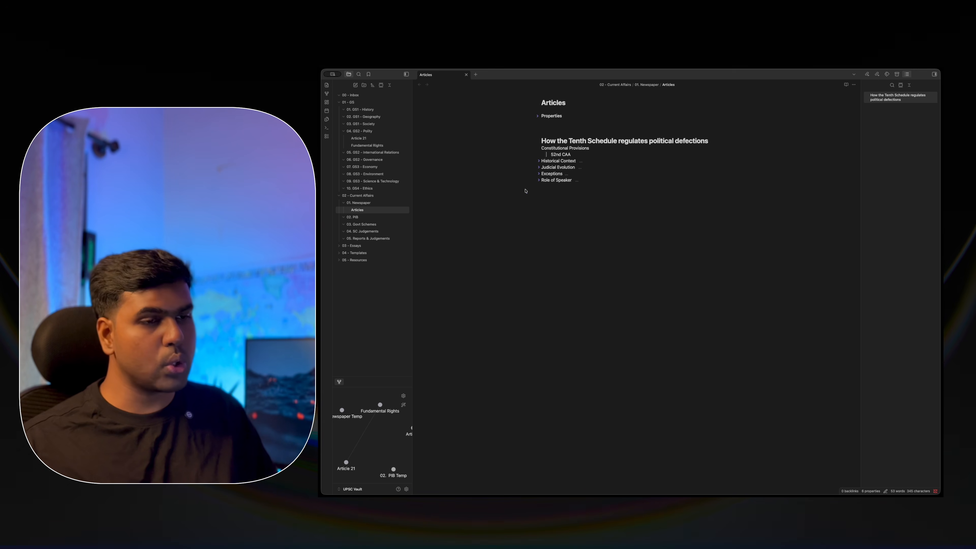
- Unfold Constitutional Provisions, Historical Context, Judicial Evolution, Exceptions and Role of Speaker in the Articles note
left_click(539, 148)
left_click(538, 148)
left_click(538, 160)
left_click(539, 174)
left_click(539, 212)
left_click(539, 225)
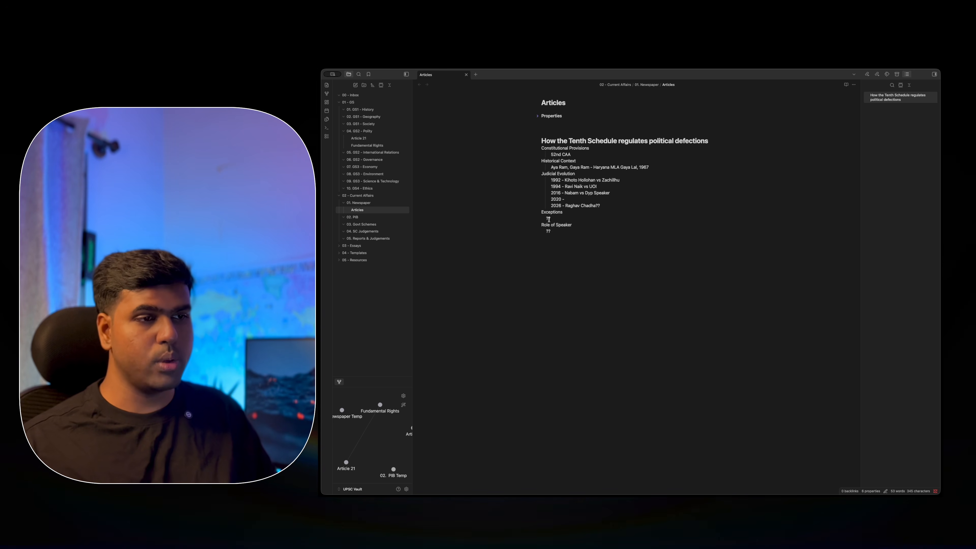
- Expand the Articles note's properties and start an anti-defection tag in the tags property
left_click(537, 116)
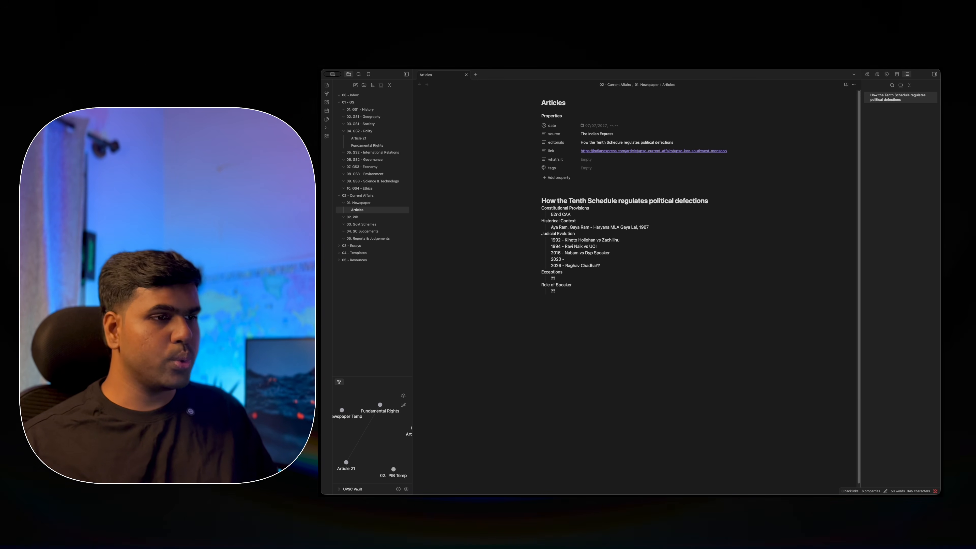
left_click(586, 168)
type("anti defection law")
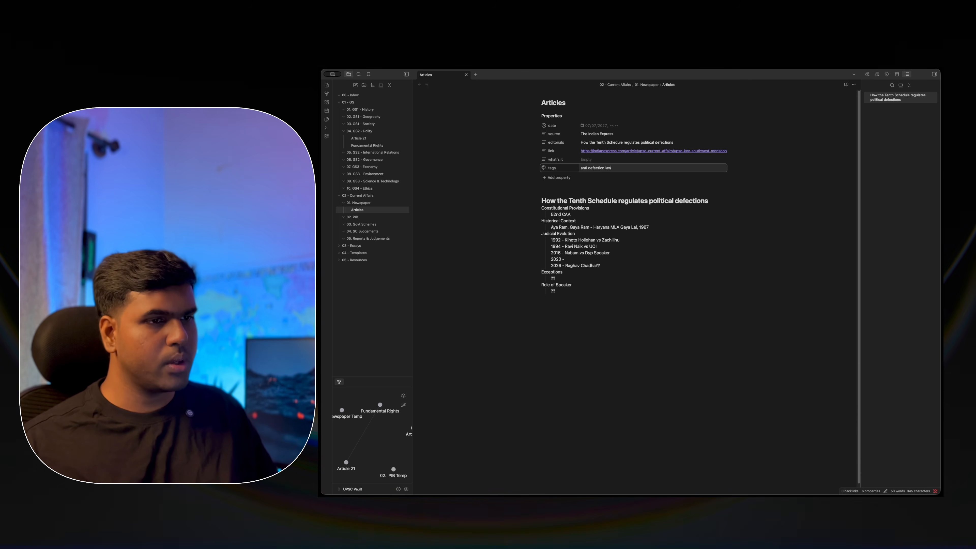
key("BackSpace")
key("BackSpace")
key("BackSpace")
key("BackSpace")
key("BackSpace")
key("BackSpace")
key("BackSpace")
key("BackSpace")
key("BackSpace")
key("BackSpace")
type("de")
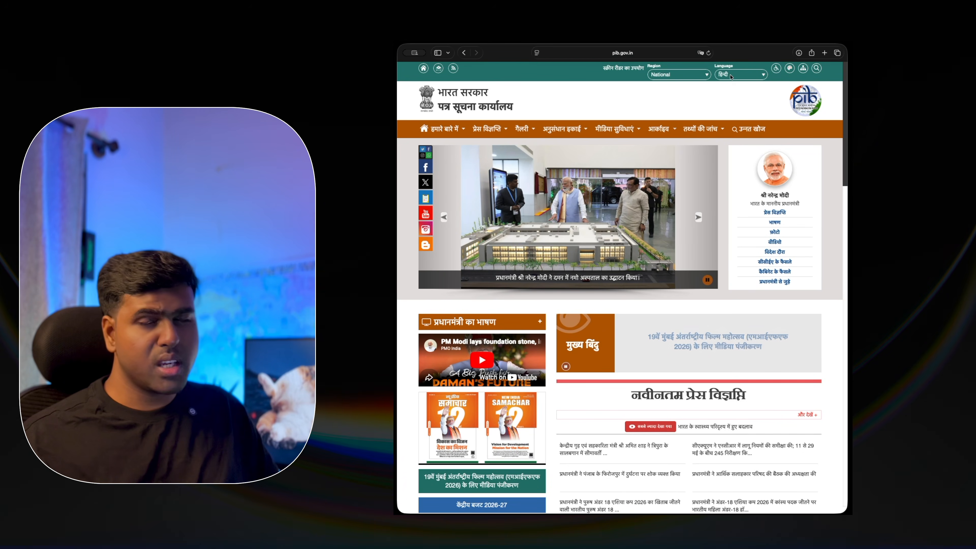
- Switch to the PIB website in the browser, change its language to English and look over the latest press releases
left_click(742, 74)
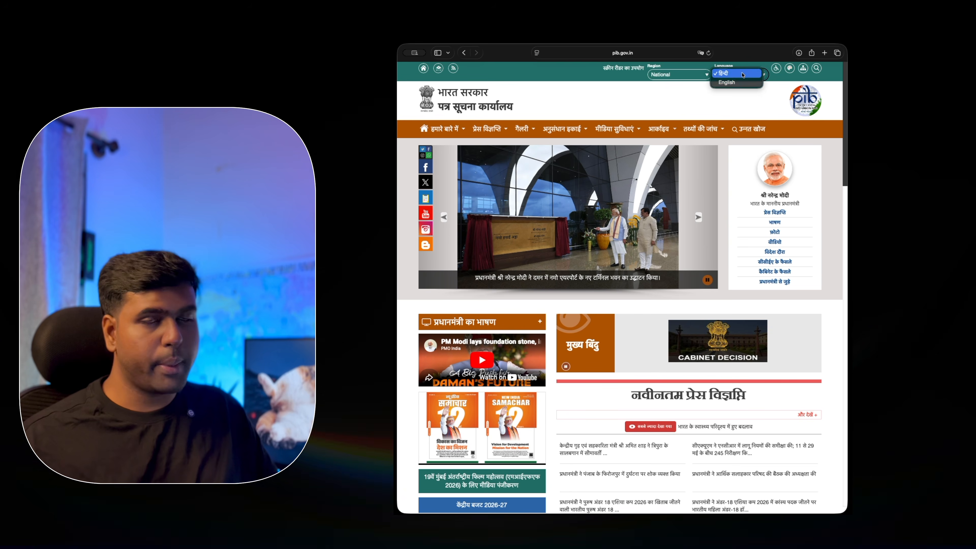
left_click(736, 82)
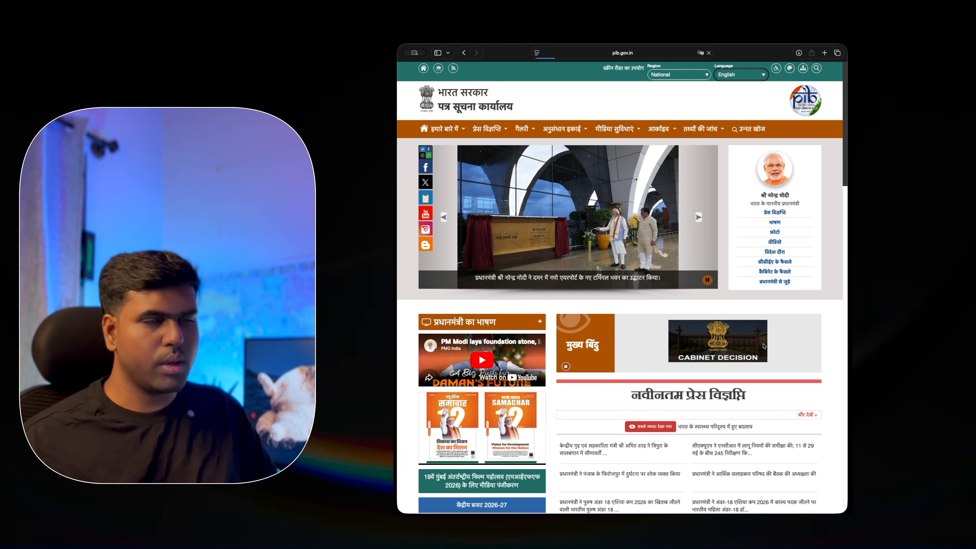
scroll(670, 363, "down", 3)
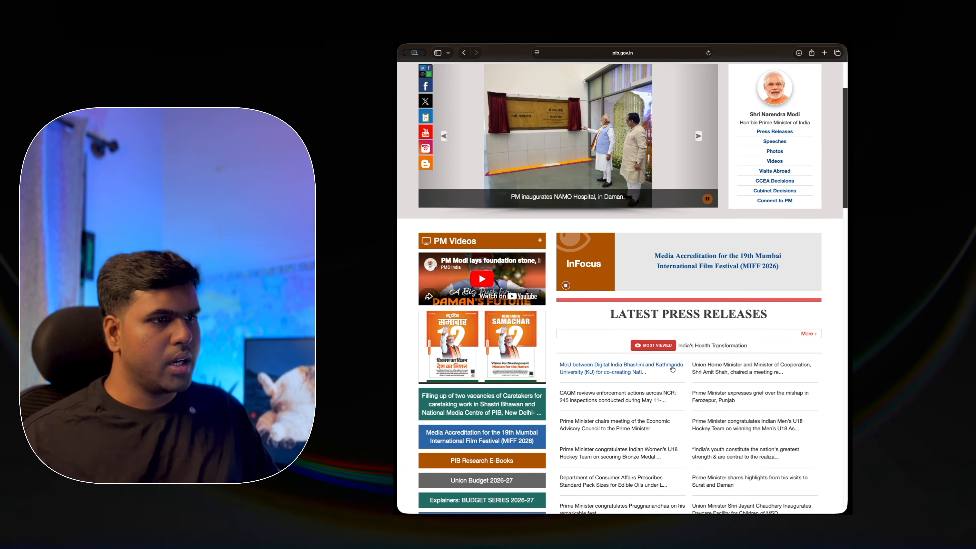
scroll(673, 366, "down", 3)
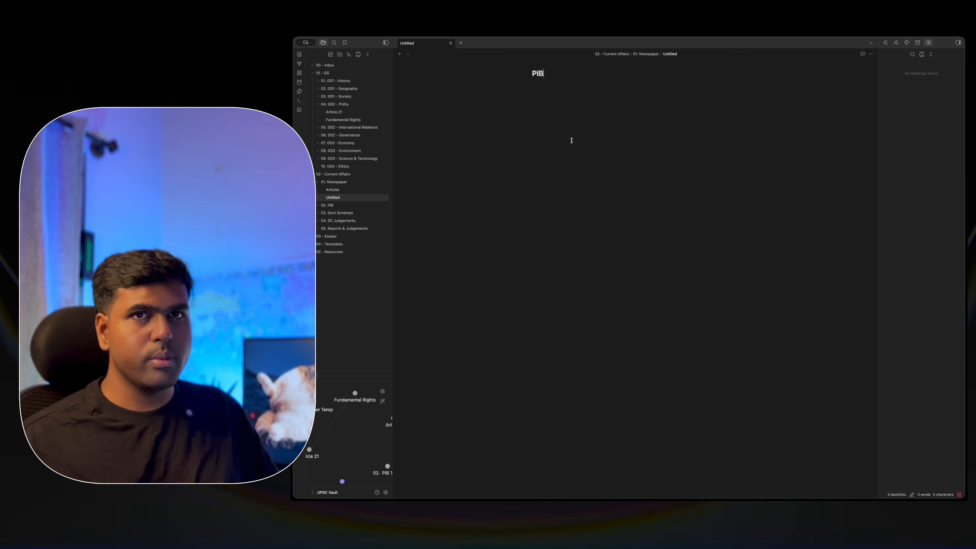
- Back in Obsidian, name the new note "PIB" and insert the PIB template into it
key("Return")
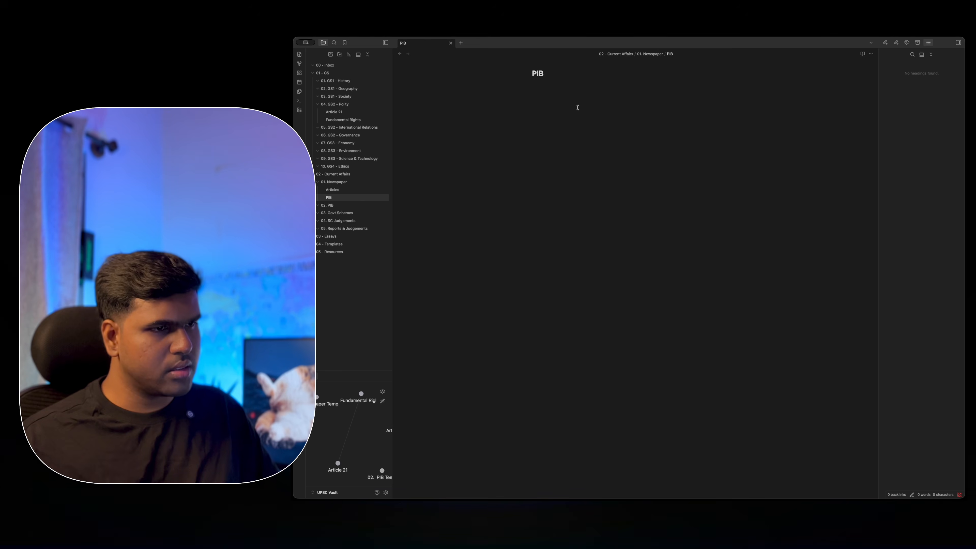
key("super+p")
key("Return")
key("Down")
key("Return")
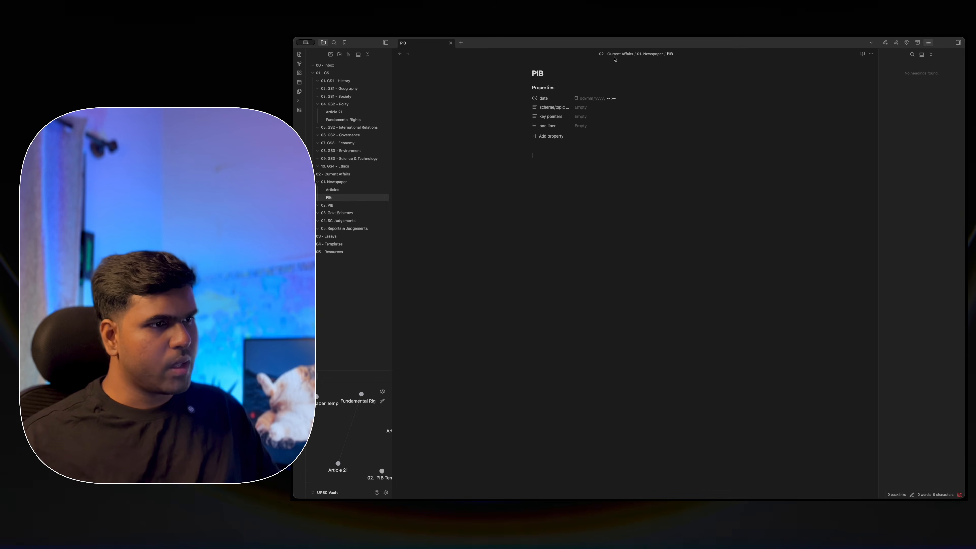
- Set the PIB note's date property to 07/07/2027
left_click(582, 99)
type("07/07/")
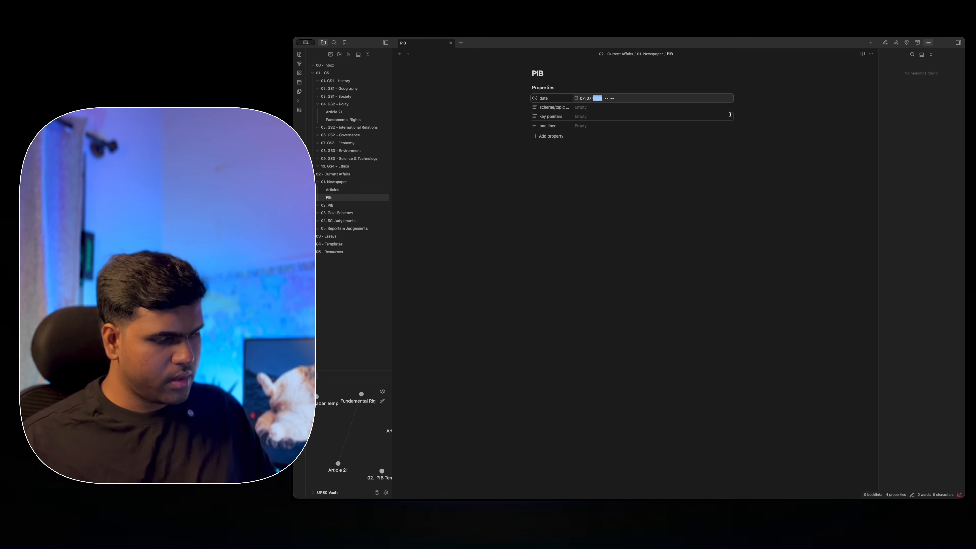
type("2027")
left_click(677, 210)
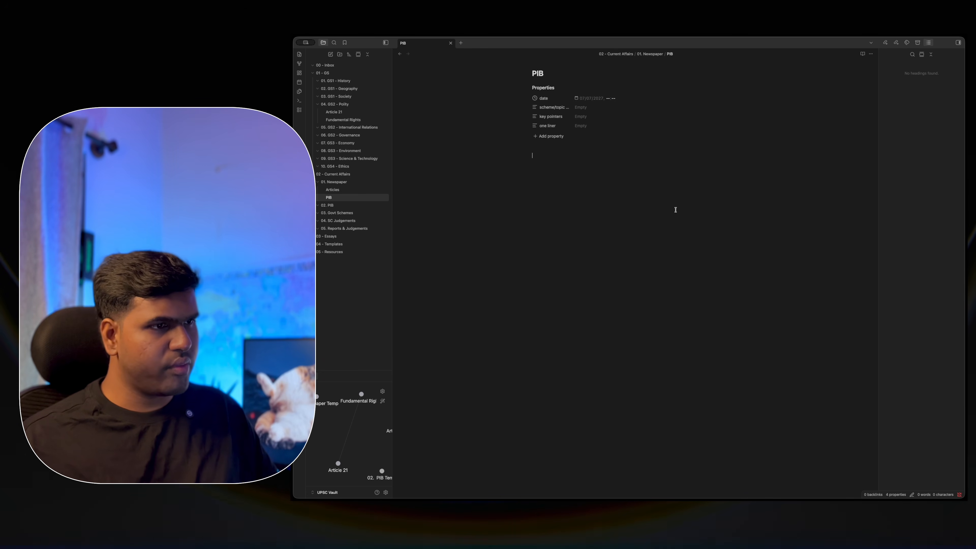
- Set the PIB note's scheme/topic property to "Voice First" and move on to the key pointers property
left_click(591, 108)
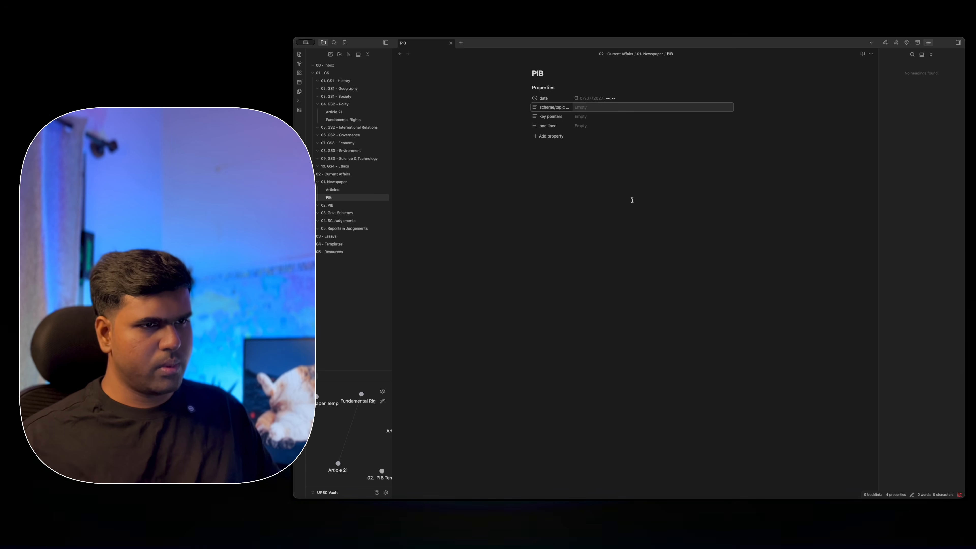
type("oice First")
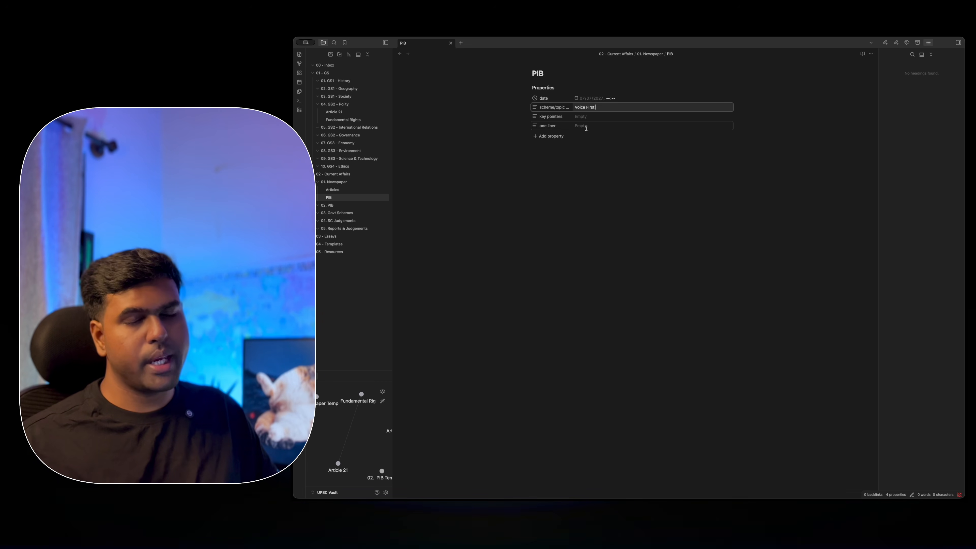
left_click(605, 192)
left_click(595, 115)
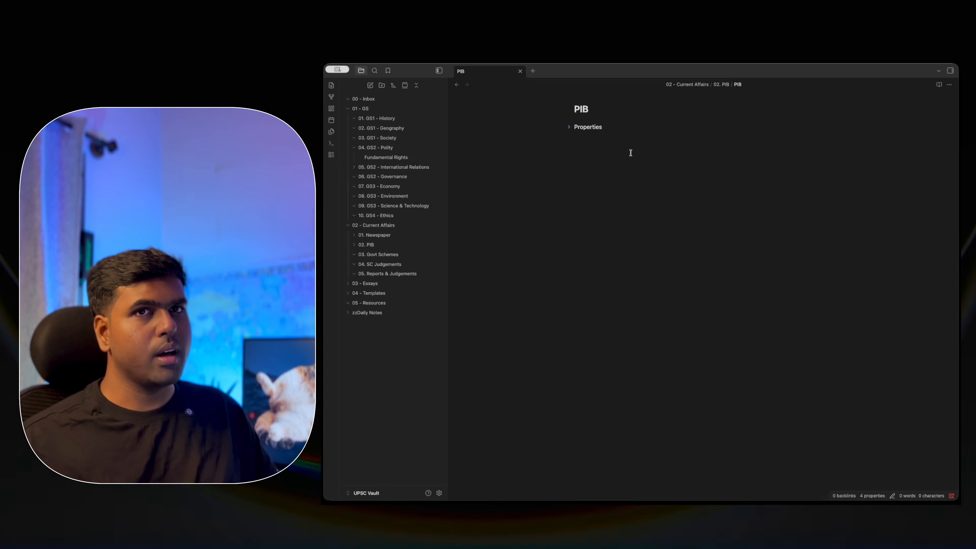
- Write "PMKISAN" in the body of the PIB note as an internal link and follow the link
type("PMKISAN")
key("alt+shift+Left")
type("[[")
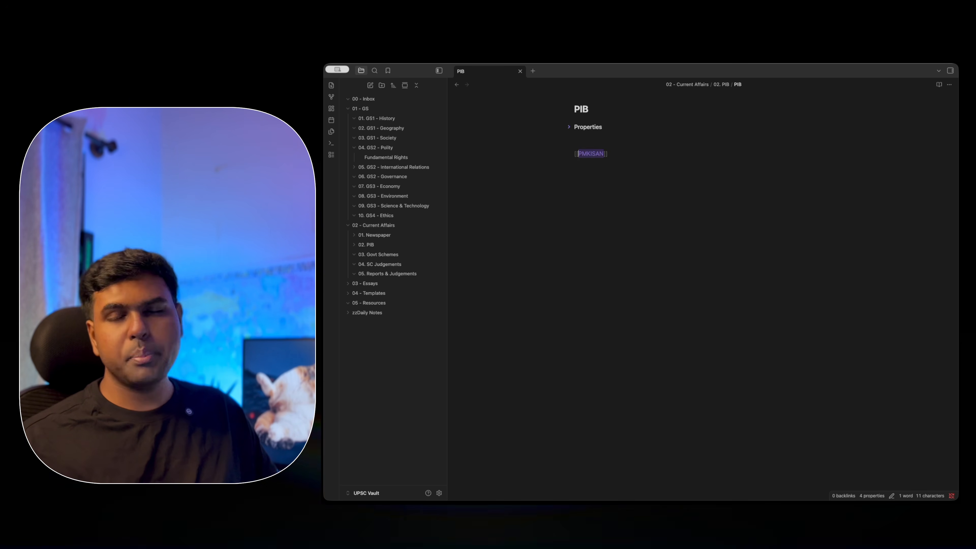
key("End")
key("Return")
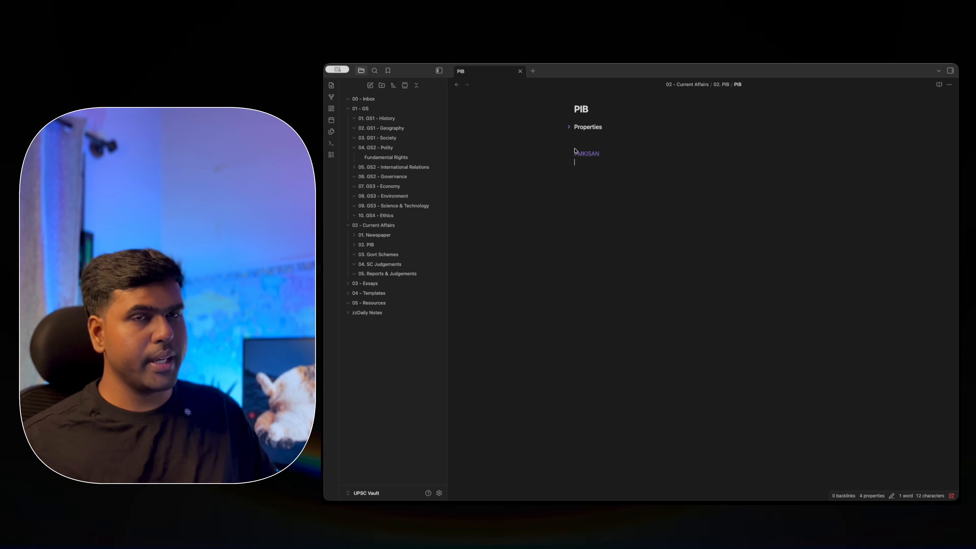
left_click(586, 154)
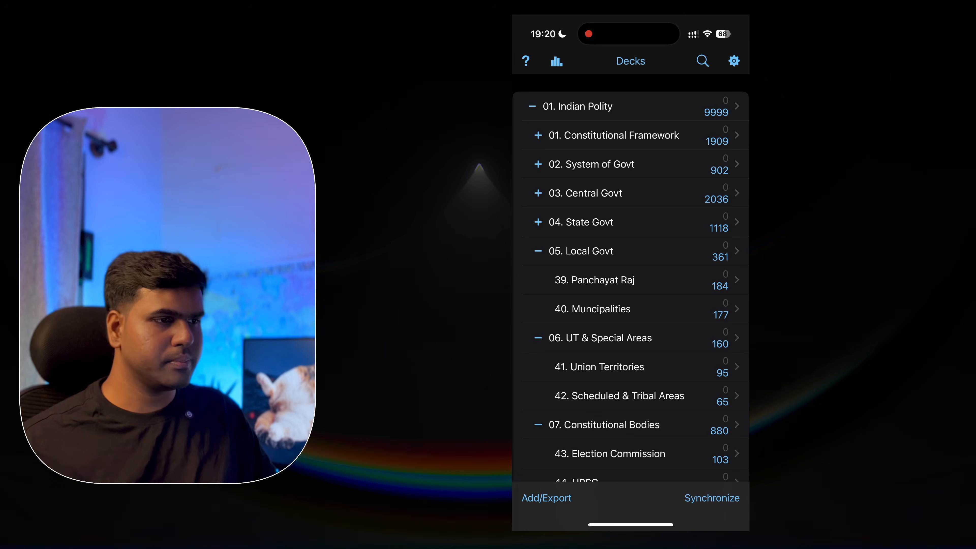
- Switch to the phone's flashcard app, expand the first four subdeck groups under Indian Polity and browse their chapters
left_click(538, 193)
left_click(538, 164)
left_click(538, 135)
scroll(630, 284, "down", 6)
scroll(630, 285, "down", 4)
left_click(544, 303)
scroll(630, 285, "down", 2)
left_click(544, 213)
scroll(630, 285, "down", 10)
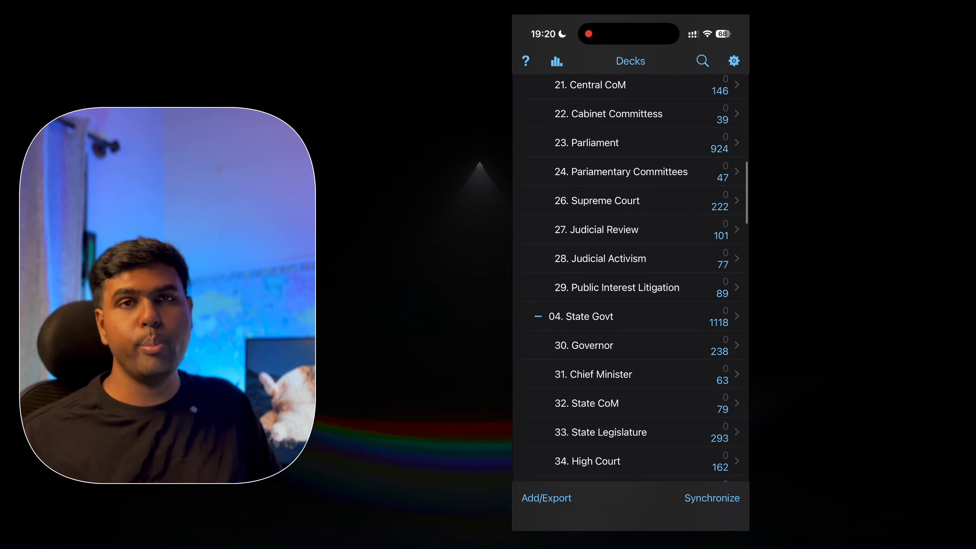
- Open the High Court deck under State Govt and reveal the first card's answer
scroll(630, 285, "down", 5)
scroll(630, 285, "up", 5)
left_click(588, 171)
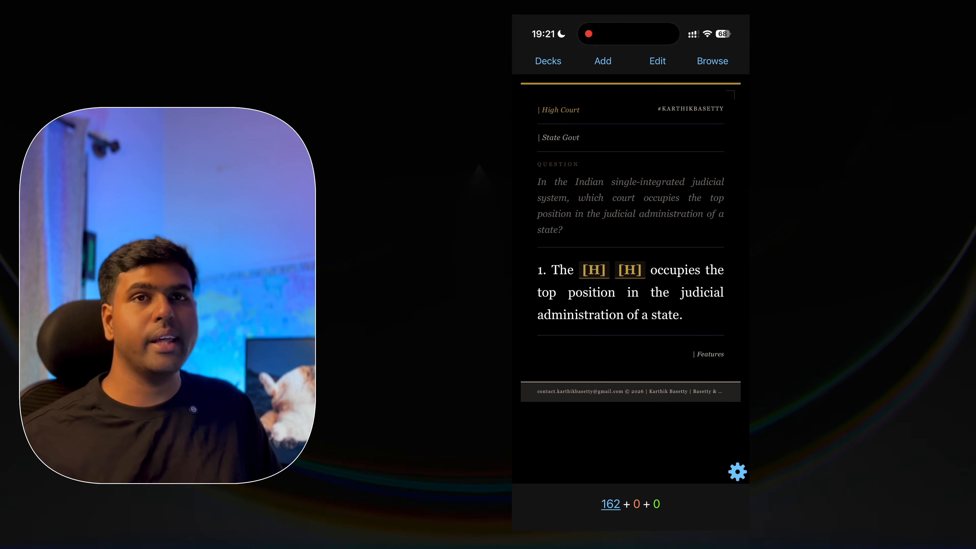
left_click(630, 504)
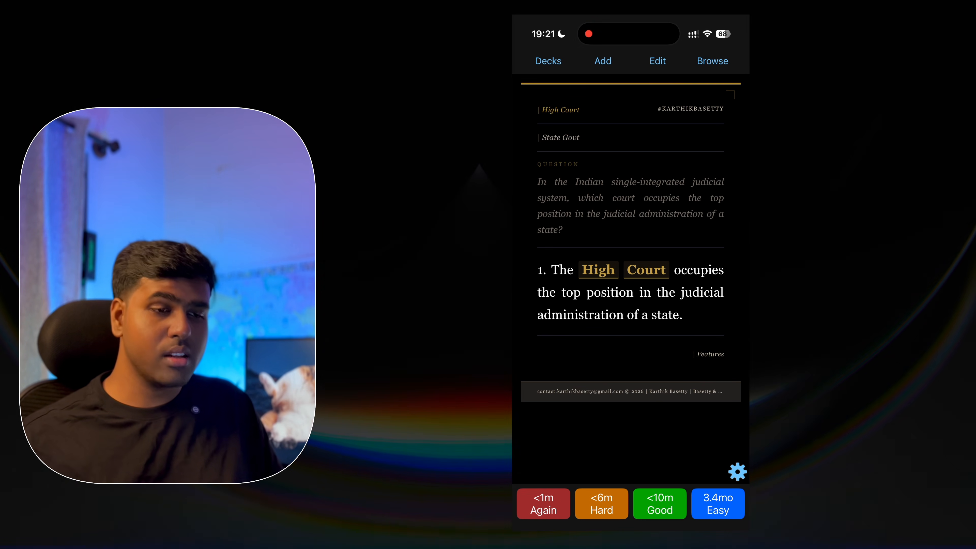
- Return to the deck list, open the Tribunals deck and review its cards, revealing each answer and rating it Again
left_click(548, 61)
left_click(588, 290)
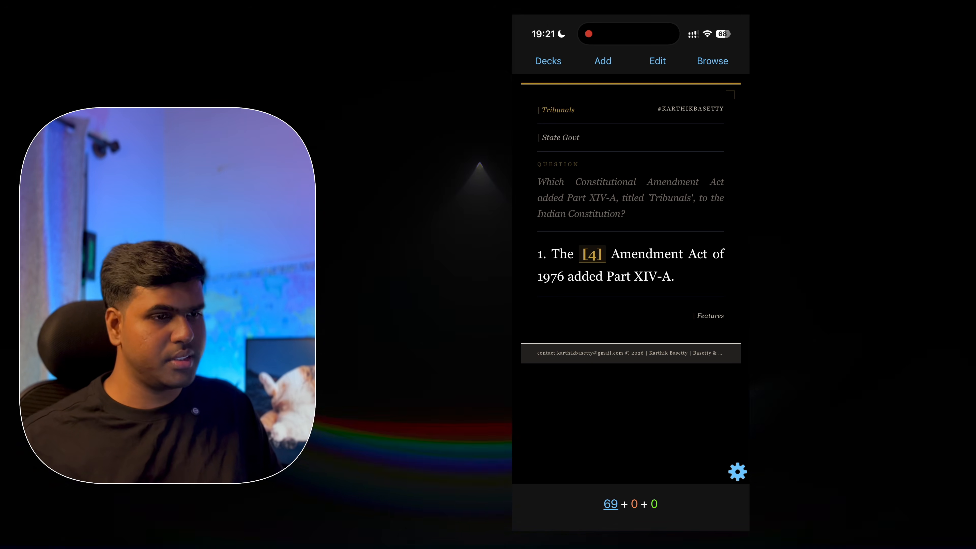
left_click(630, 504)
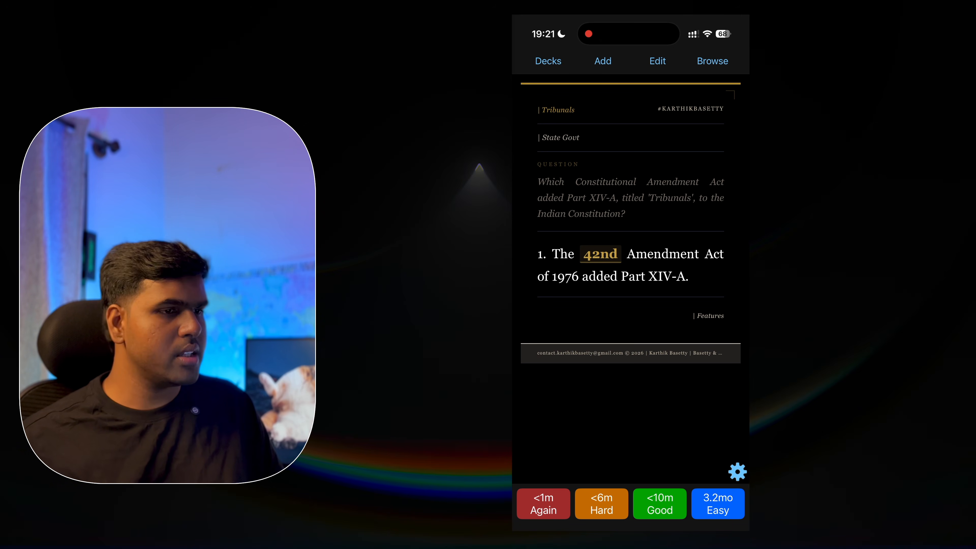
left_click(543, 504)
left_click(630, 503)
left_click(544, 503)
left_click(630, 504)
left_click(543, 504)
left_click(629, 504)
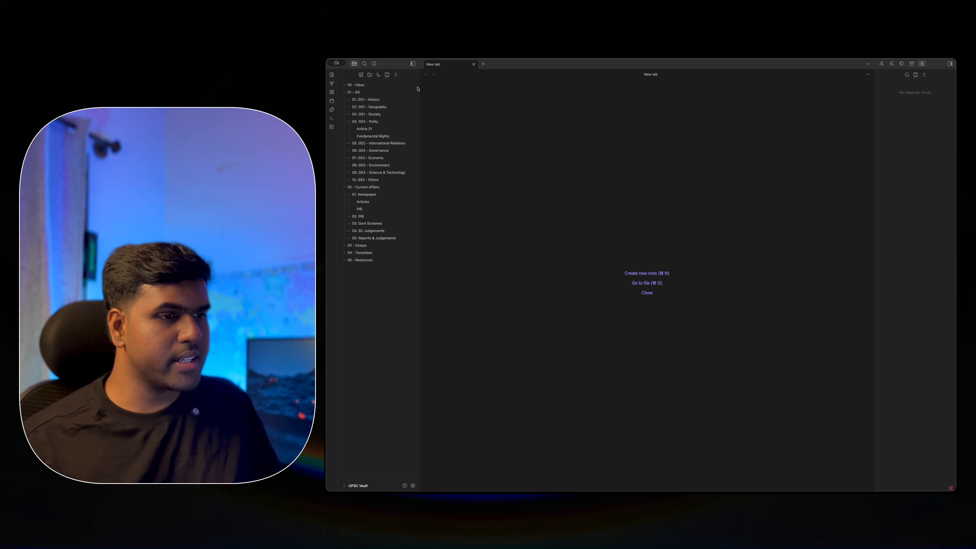
- Switch back to Obsidian, open the vault's graph view and start its time-lapse animation
left_click(332, 84)
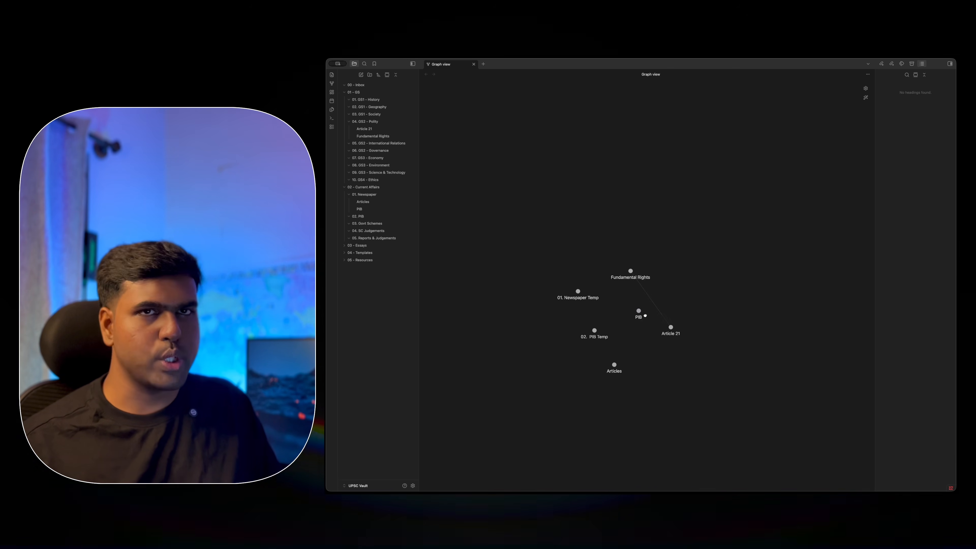
left_click(868, 75)
left_click(854, 115)
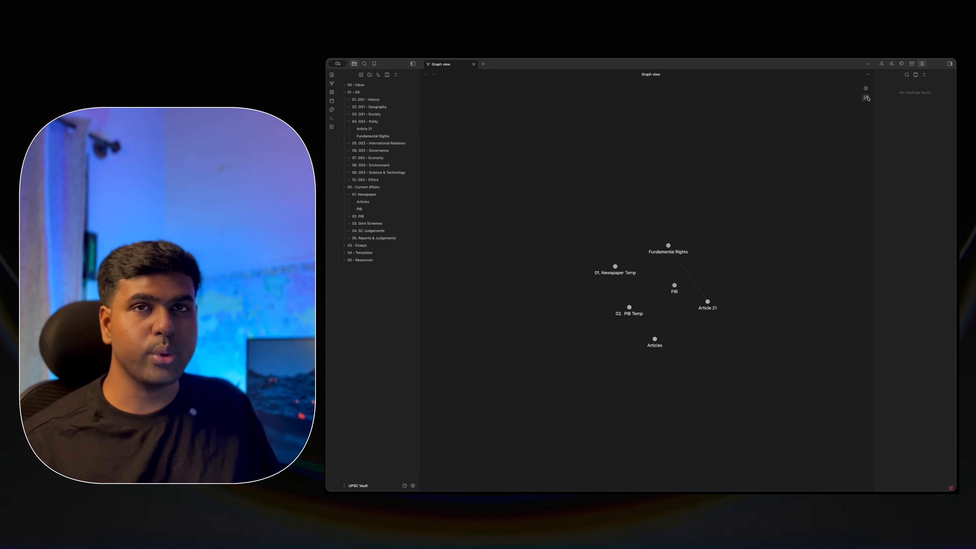
left_click(866, 97)
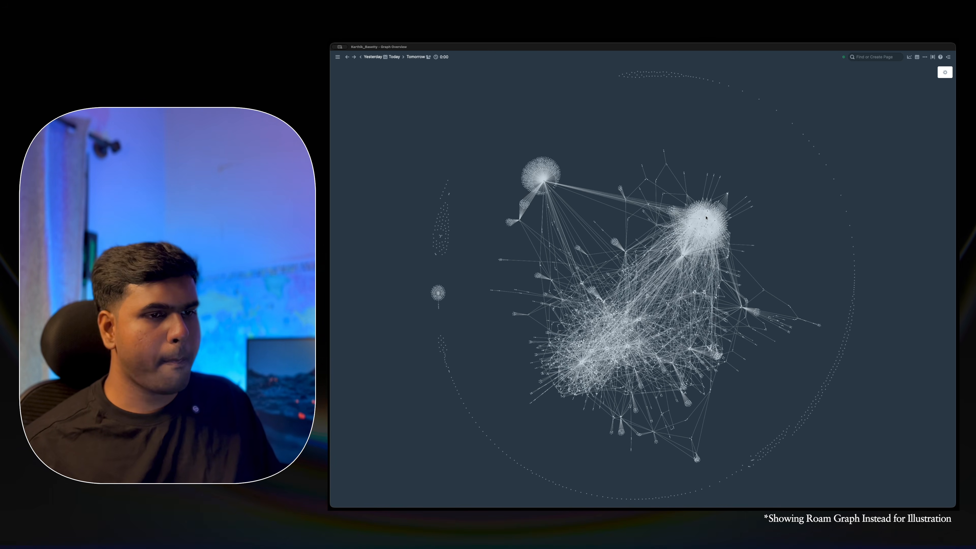
- Switch to the Roam graph overview and examine its dense clusters and the links between pages at different zoom levels
left_click_drag(707, 212, 910, 167)
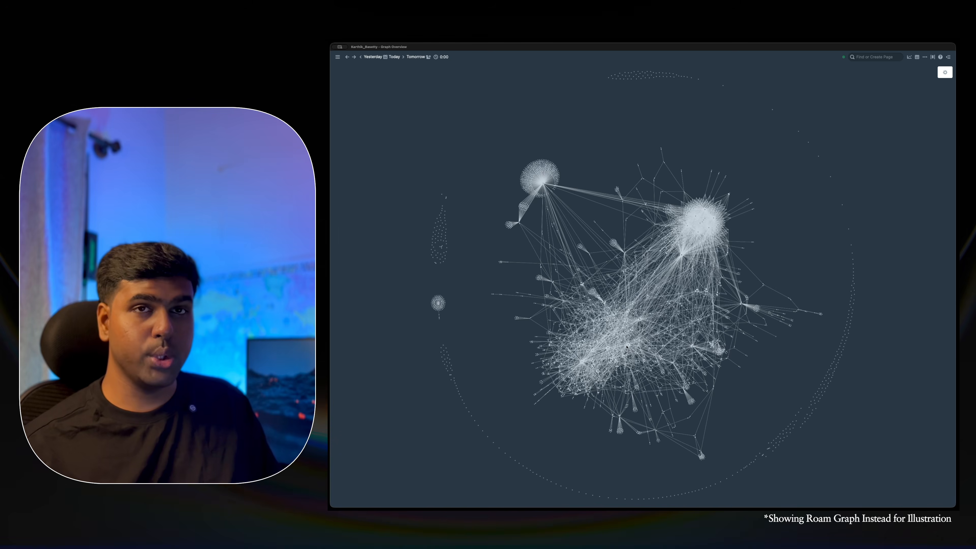
scroll(626, 346, "up", 10)
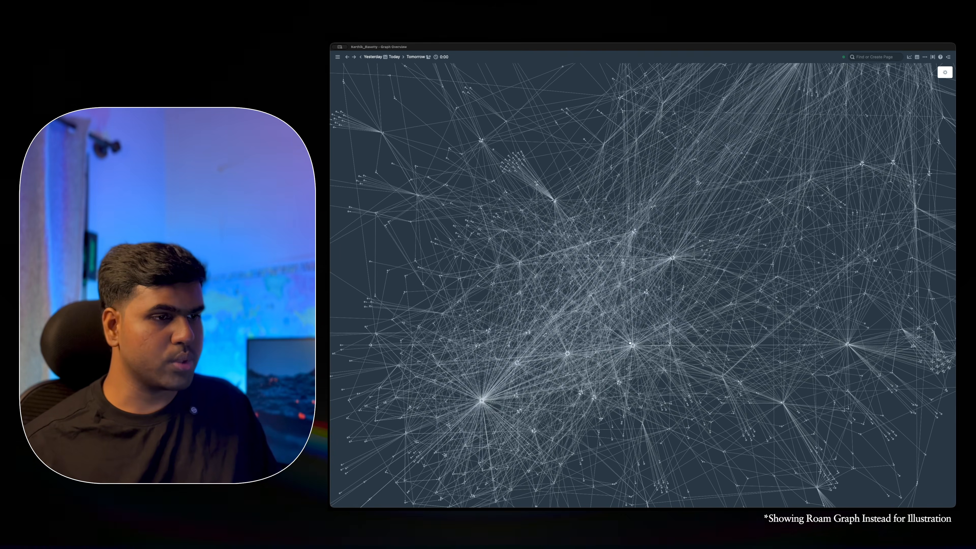
scroll(629, 344, "down", 10)
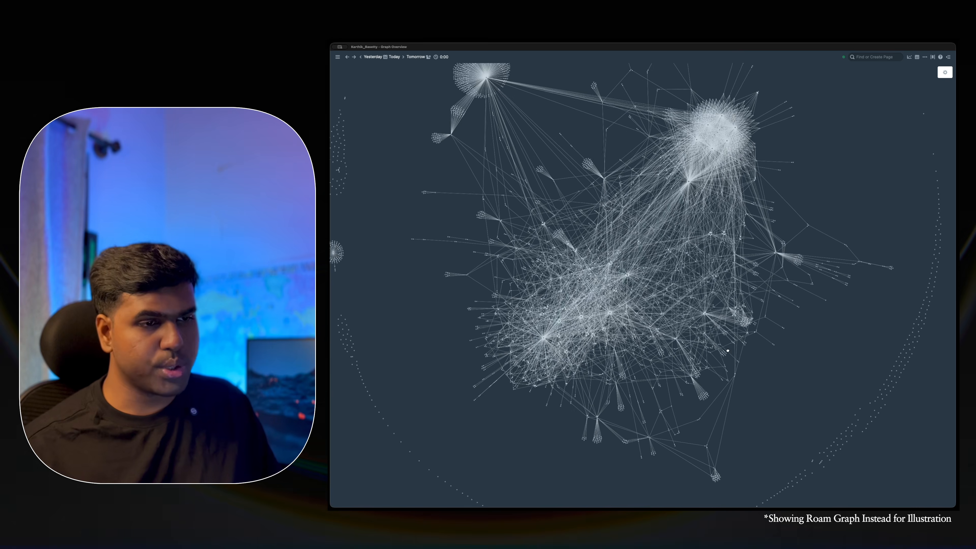
scroll(468, 262, "up", 10)
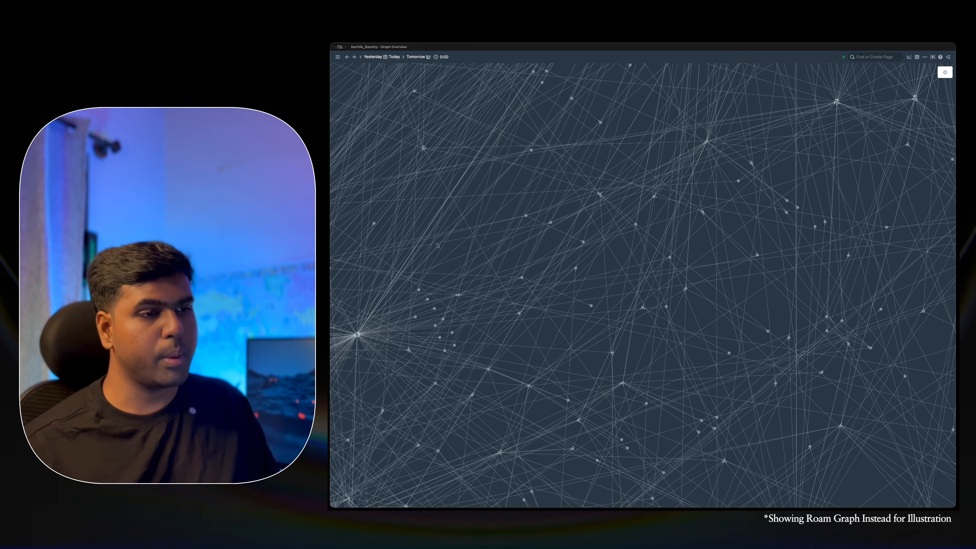
scroll(468, 261, "down", 10)
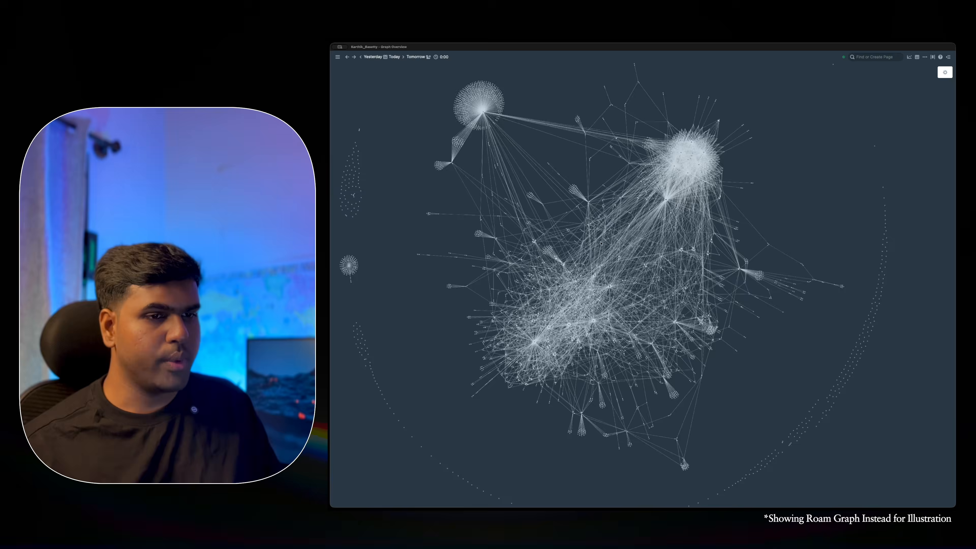
scroll(528, 182, "up", 10)
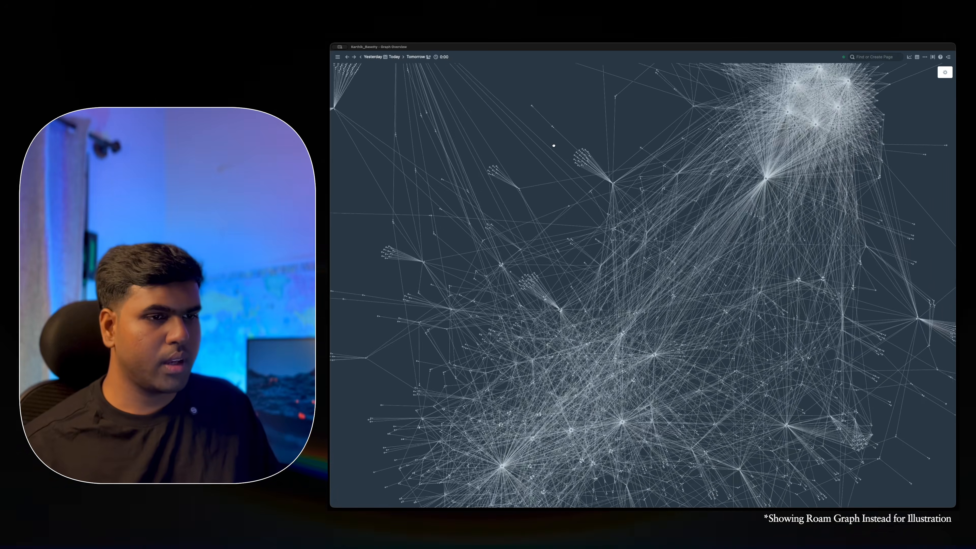
left_click_drag(591, 233, 569, 147)
scroll(553, 246, "up", 6)
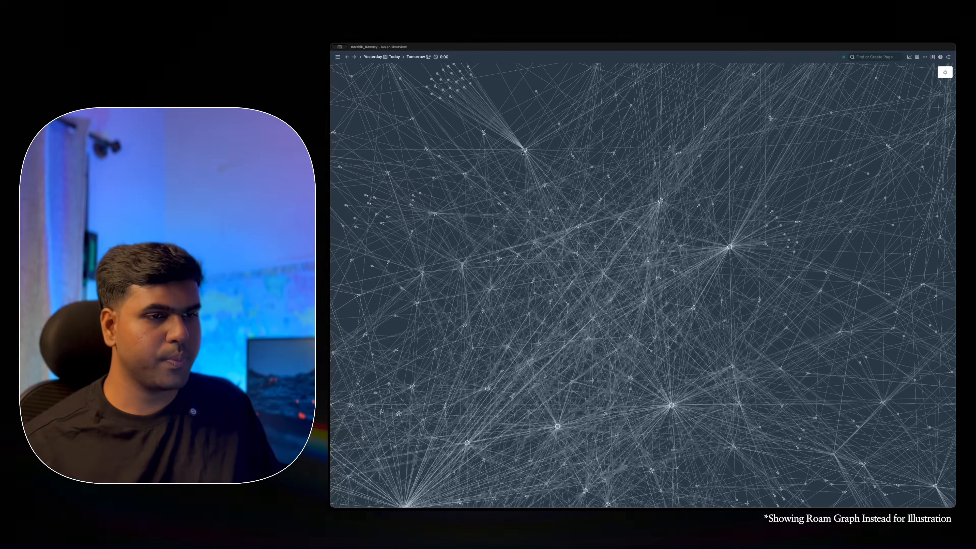
scroll(526, 152, "down", 6)
left_click_drag(522, 343, 519, 301)
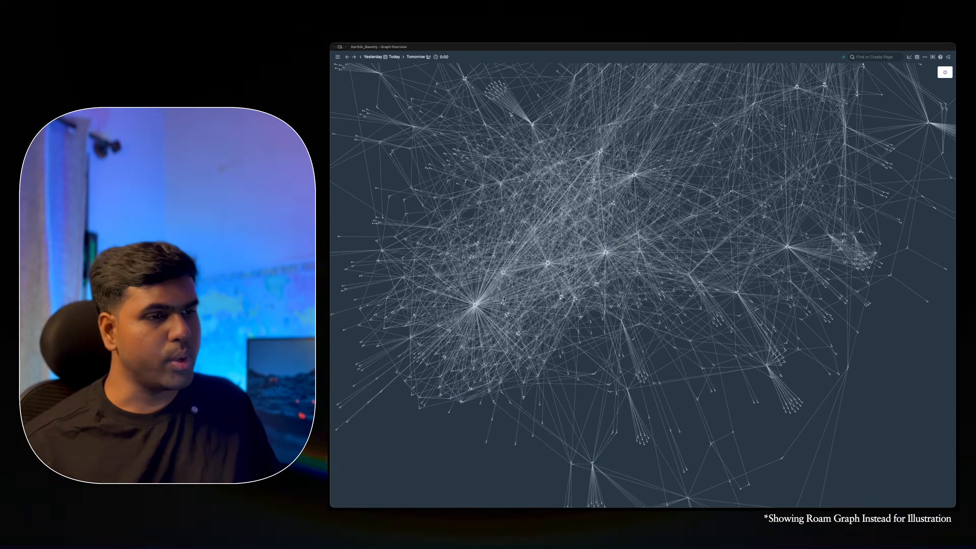
- Return to Obsidian's graph view, replay its time-lapse animation, and view the Fundamental Rights and Articles notes from their nodes
scroll(517, 302, "up", 6)
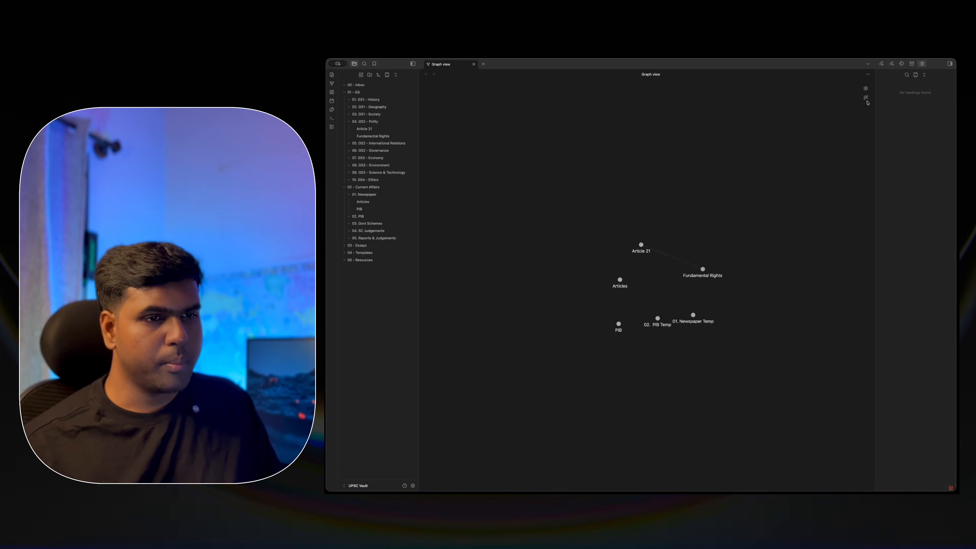
left_click(866, 97)
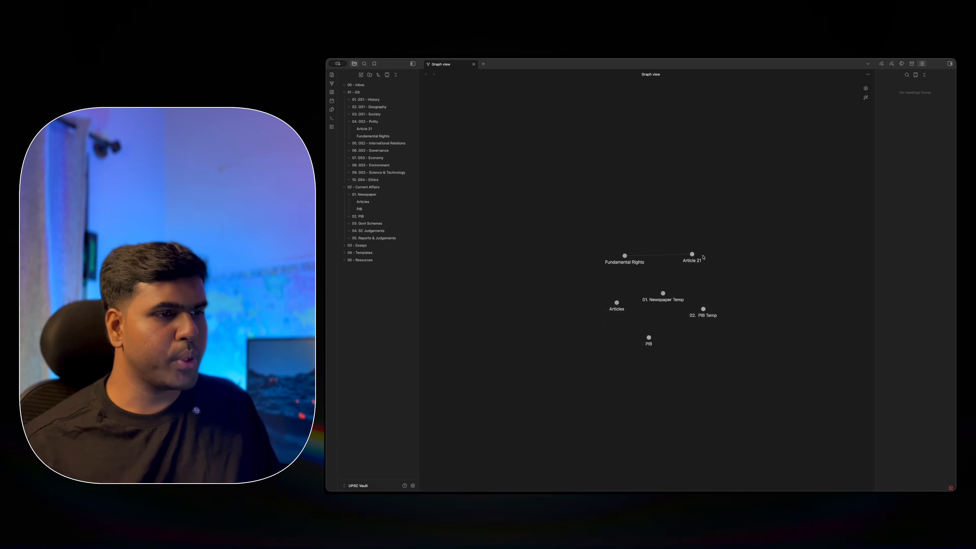
left_click(624, 255)
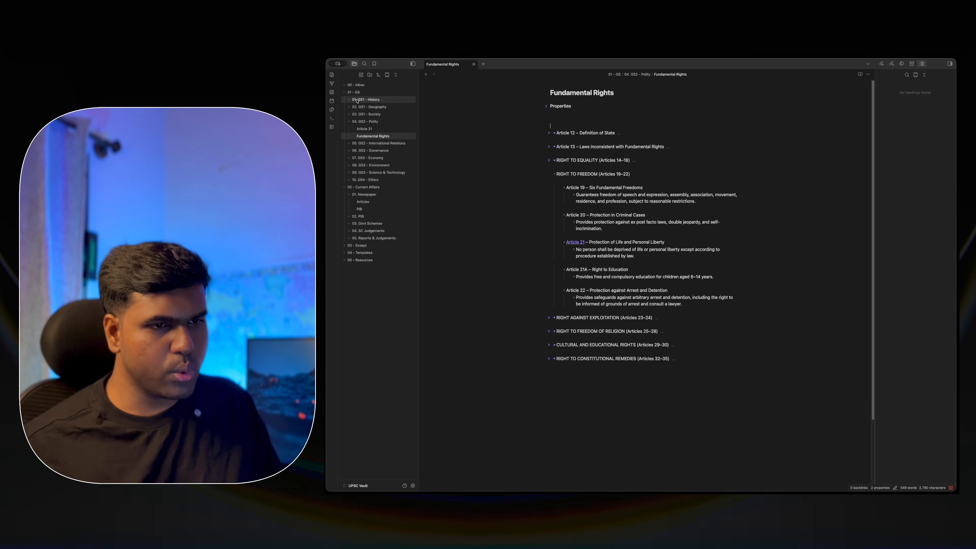
left_click(426, 74)
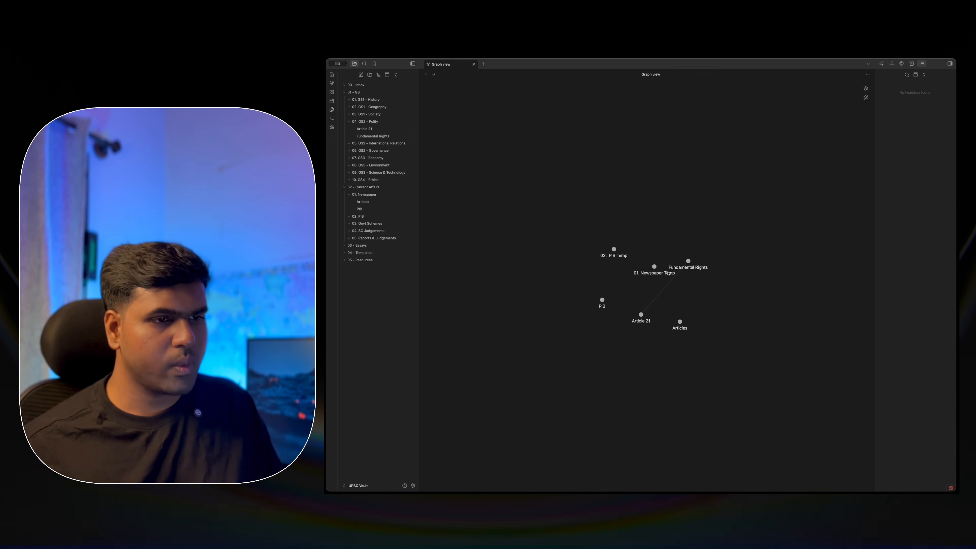
left_click(679, 322)
left_click(426, 75)
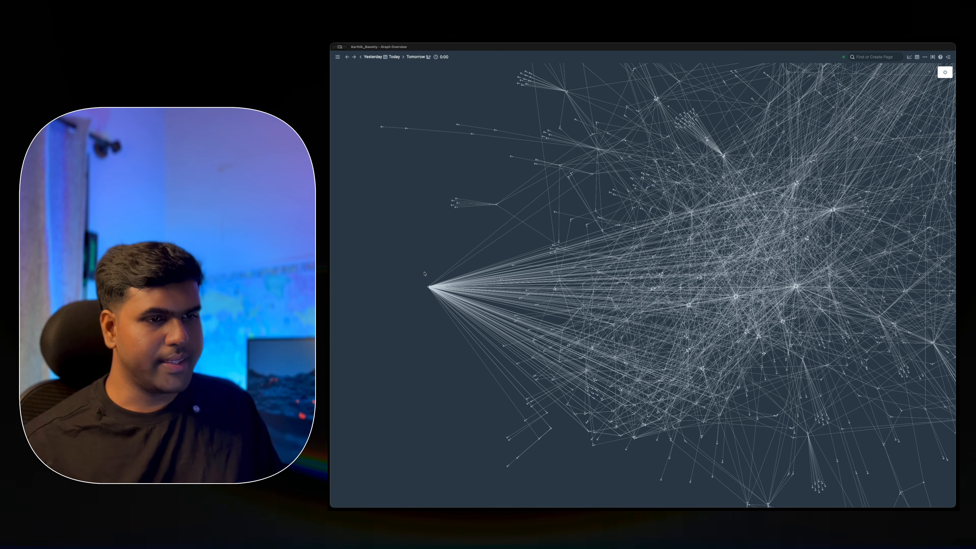
- Switch to the Roam graph overview and examine the Political Science & International Relations node and its links up close and zoomed out
scroll(430, 287, "up", 10)
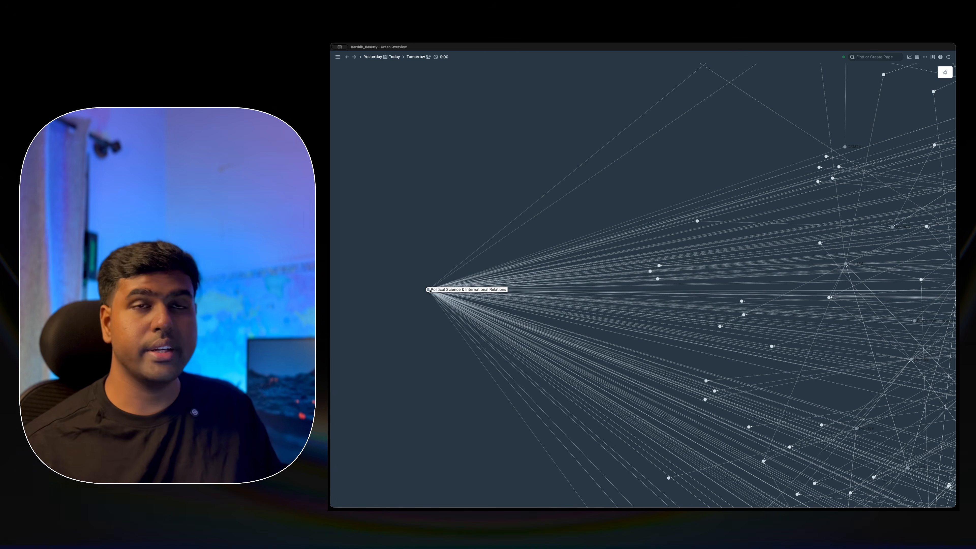
scroll(486, 279, "down", 5)
scroll(592, 255, "down", 5)
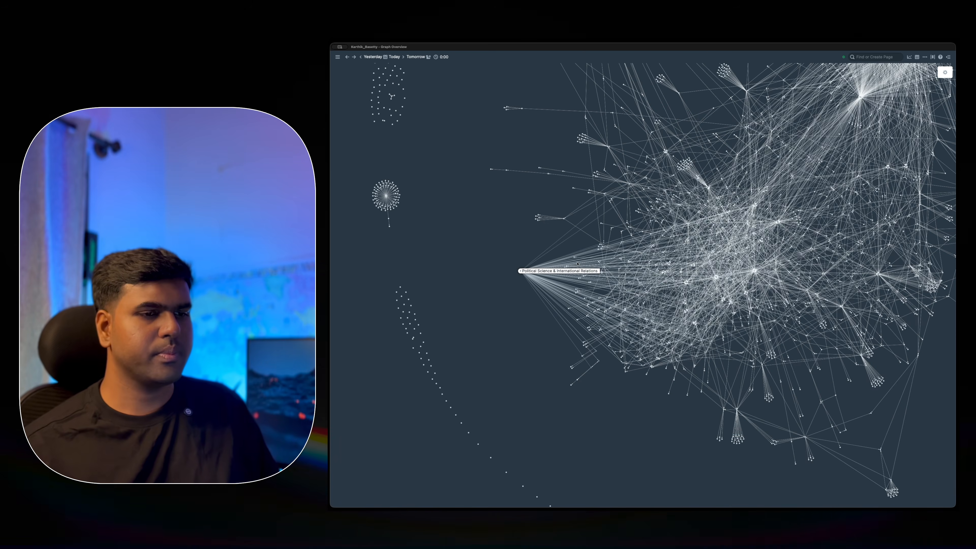
scroll(592, 256, "up", 5)
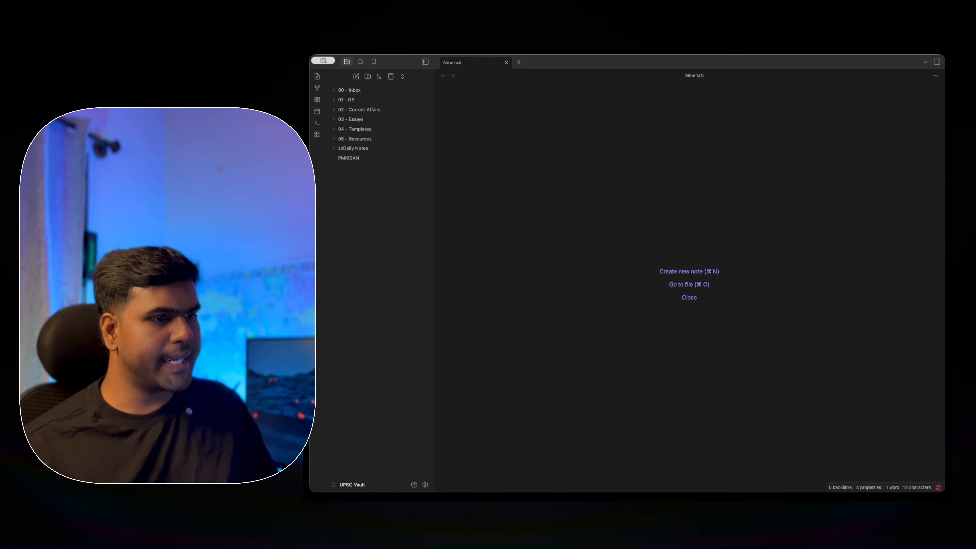
- Enable the Templates core plugin in the UPSC Vault and set its template folder location to 04 - Templates
left_click(426, 485)
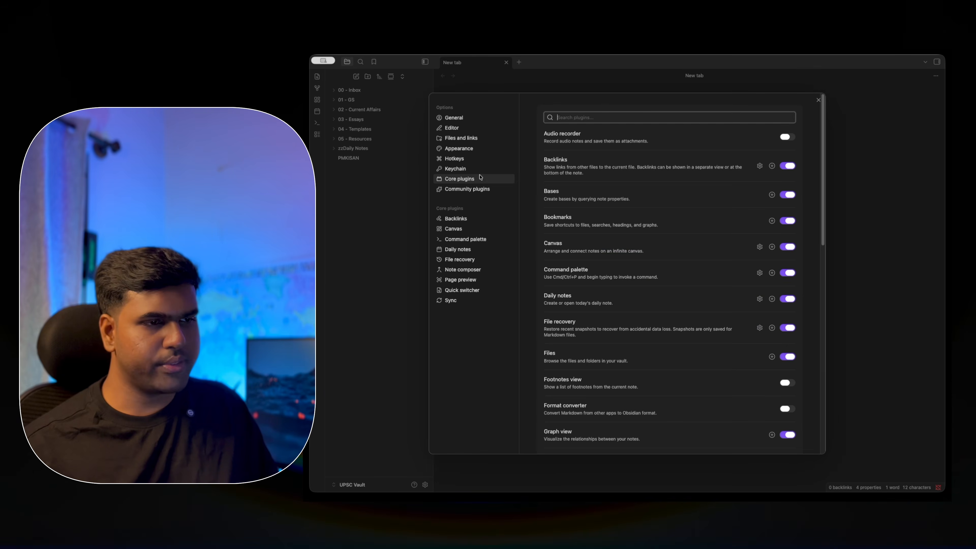
type("templ")
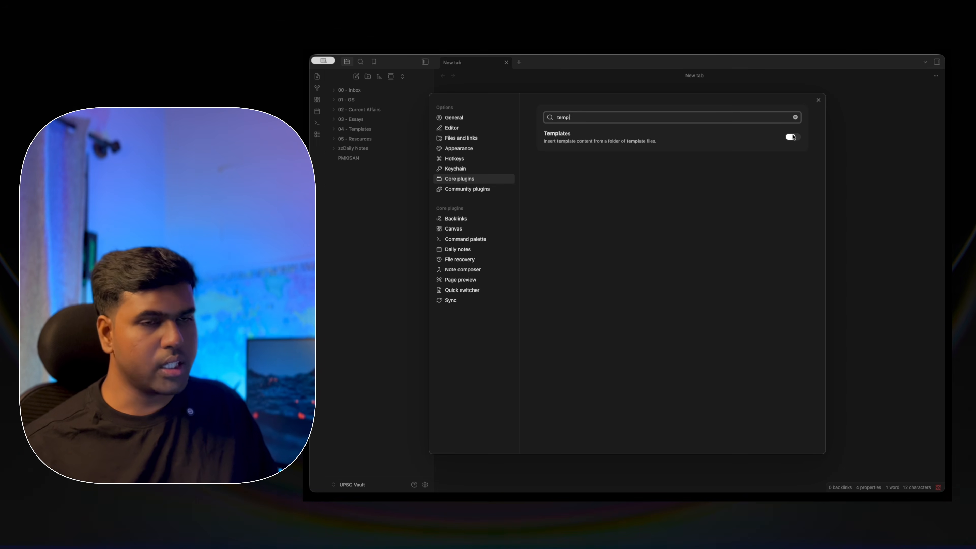
left_click(792, 137)
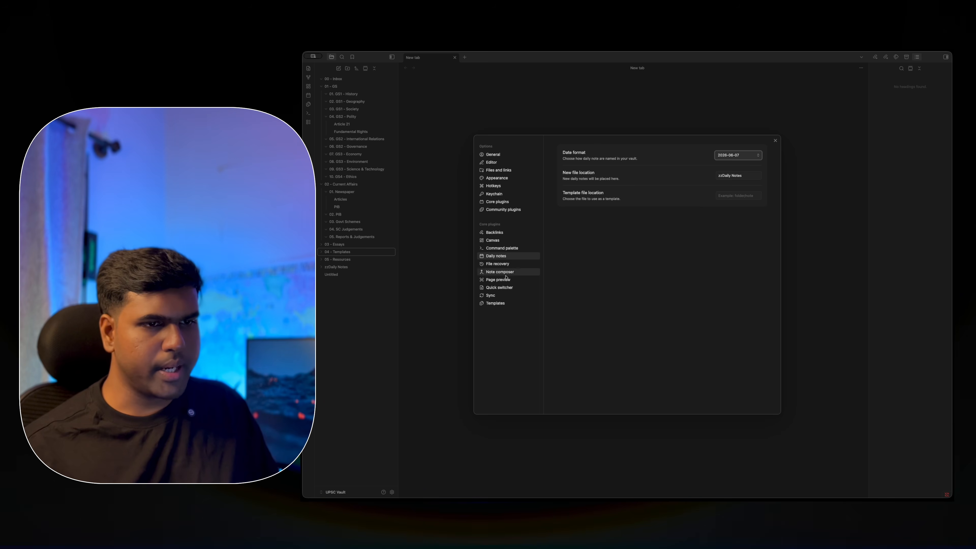
left_click(503, 304)
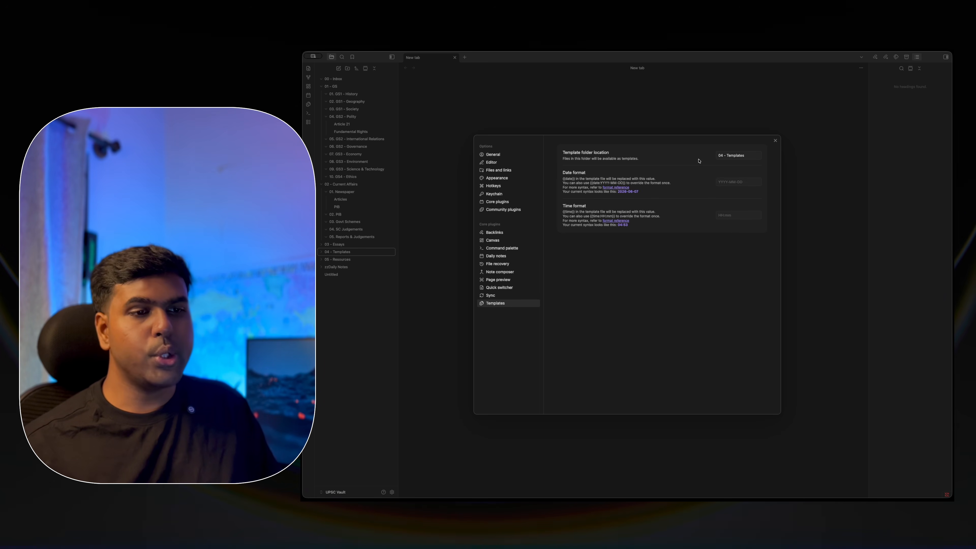
left_click(753, 155)
left_click(736, 168)
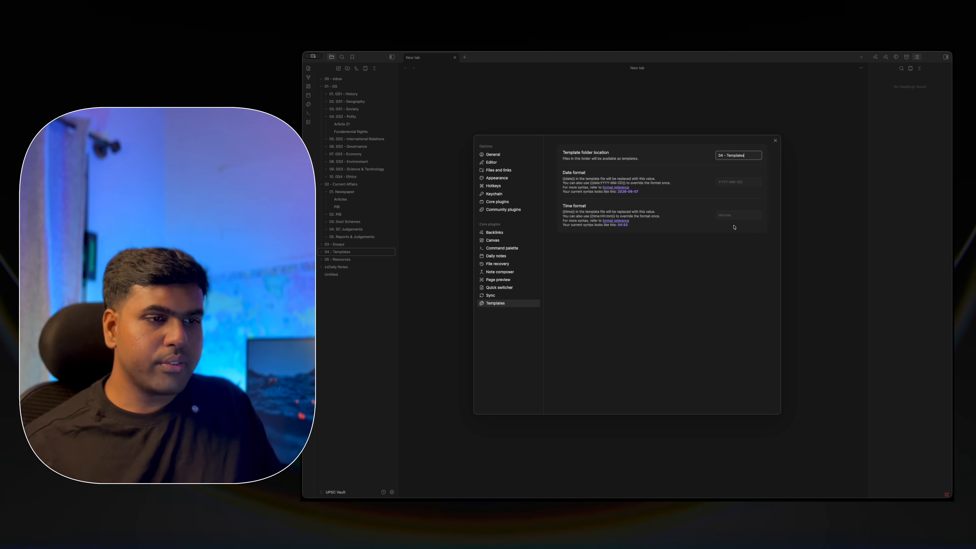
left_click(775, 140)
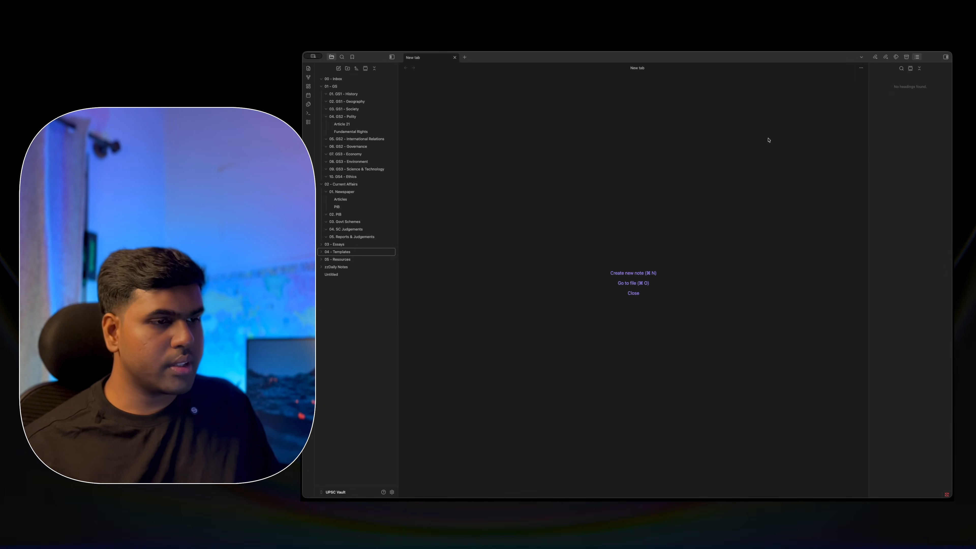
- Expand the 04 - Templates folder and view the properties of the 01. Newspaper Temp and 02. PIB Temp notes
left_click(348, 249)
left_click(353, 260)
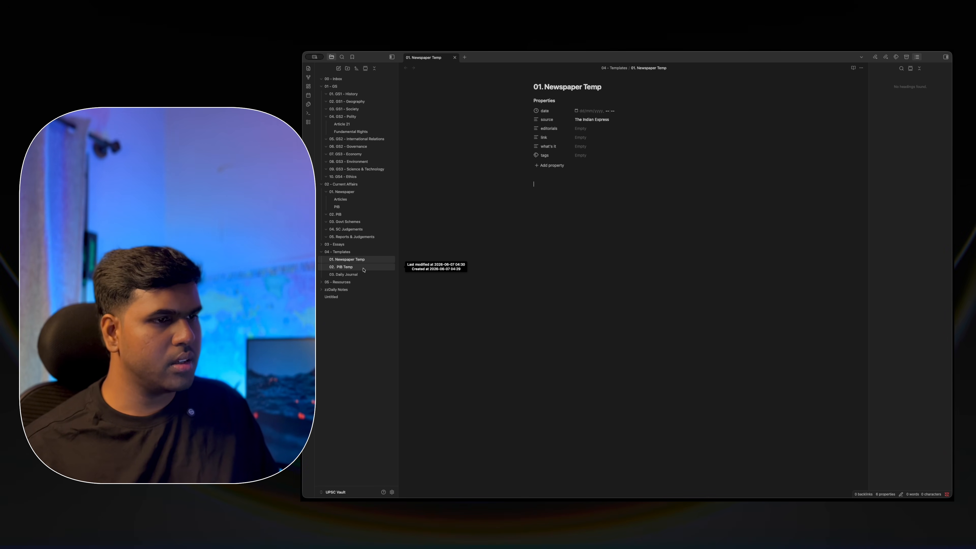
left_click(363, 270)
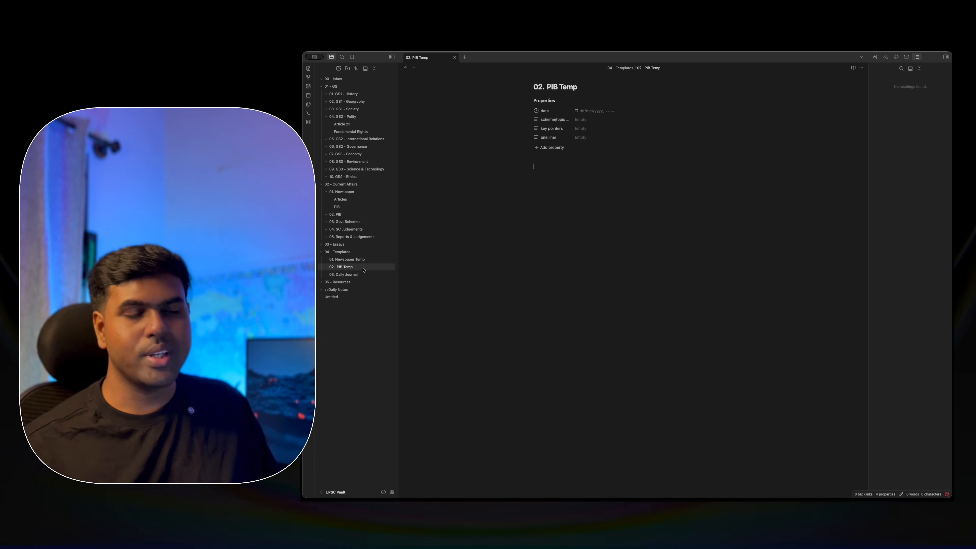
- Close the PIB template, create a new note and insert the 01. Newspaper Temp template into it
left_click(454, 57)
left_click(653, 273)
left_click(568, 119)
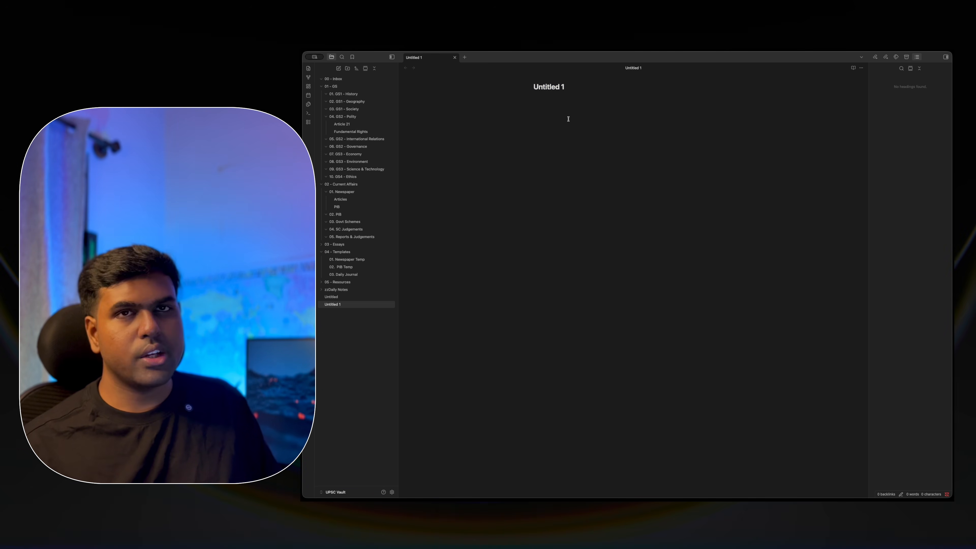
key("super+p")
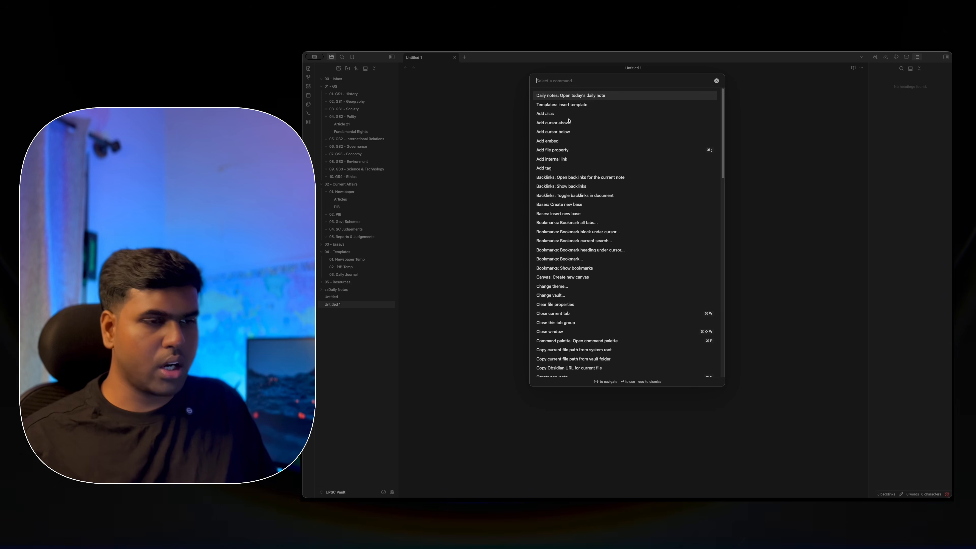
key("Down")
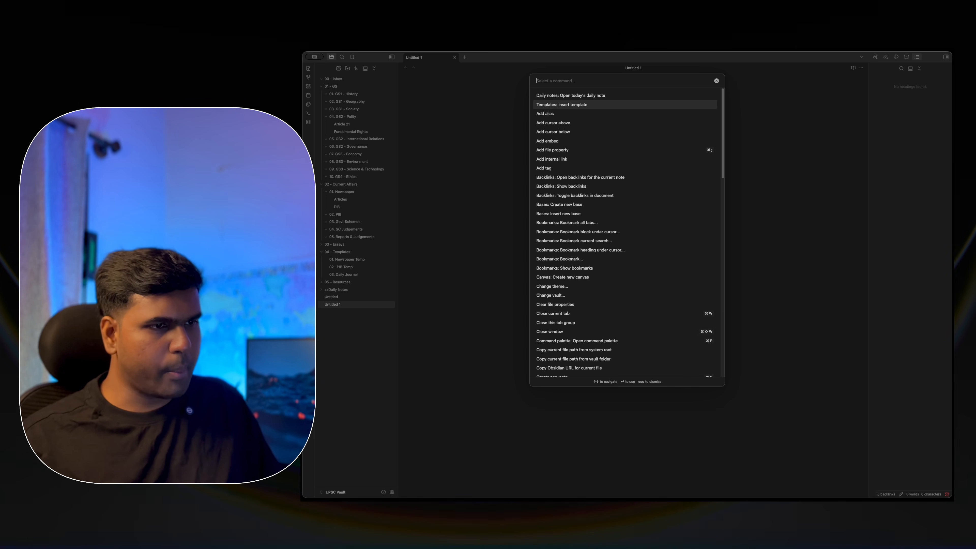
key("Return")
key("Down")
key("Down")
key("Up")
key("Up")
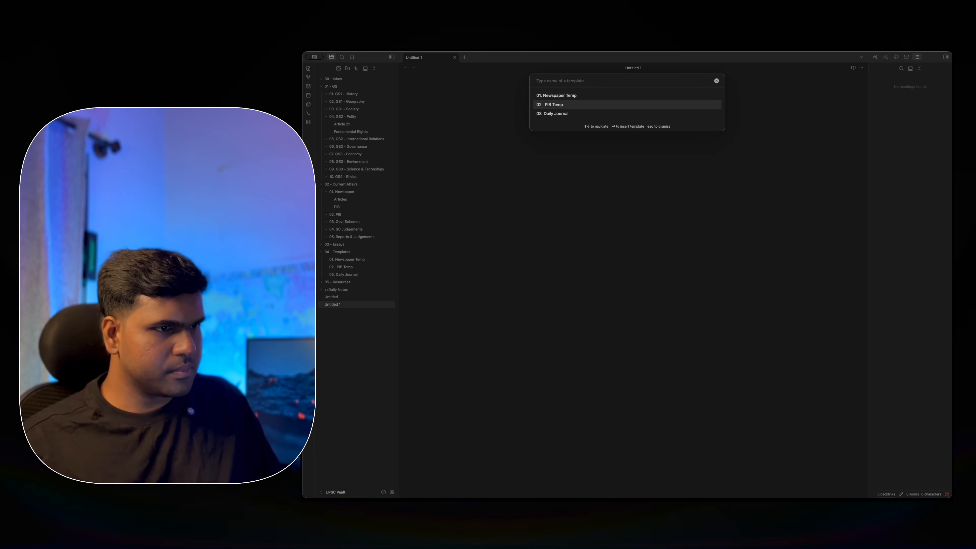
key("Return")
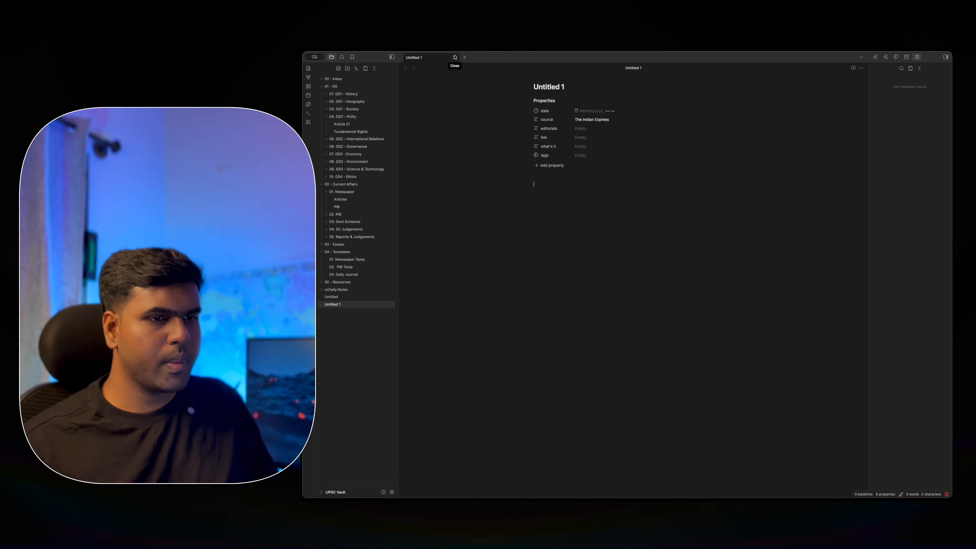
- Close the open note and delete the Untitled 1 and Untitled notes from the vault
left_click(454, 57)
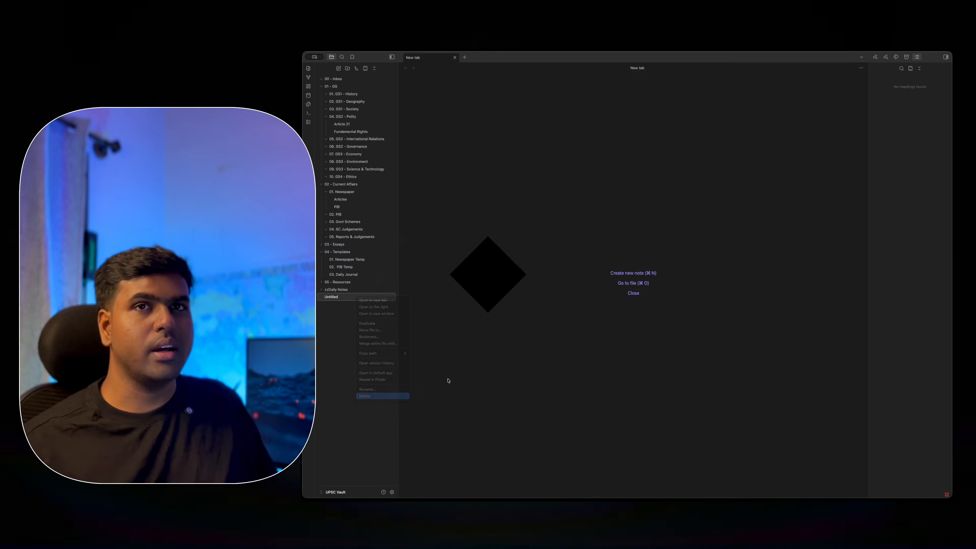
key("Return")
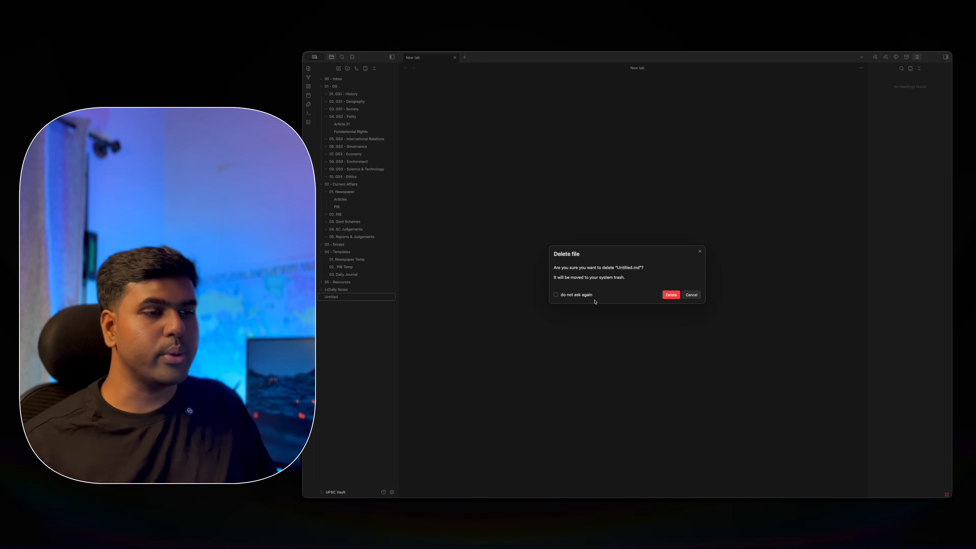
left_click(671, 295)
- Search the core plugins for "dail" to check the Daily notes plugin, and close the settings
key("super+comma")
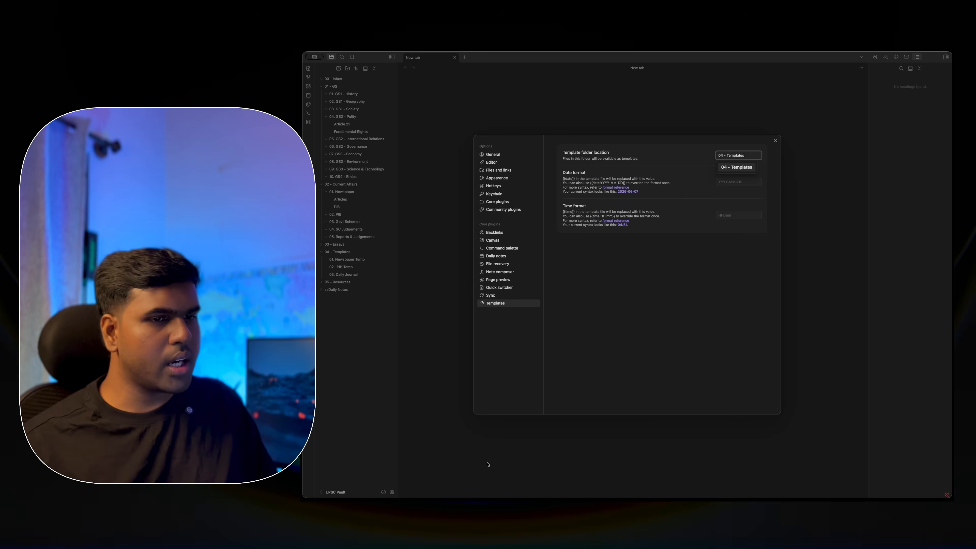
left_click(496, 255)
left_click(497, 201)
type("dail")
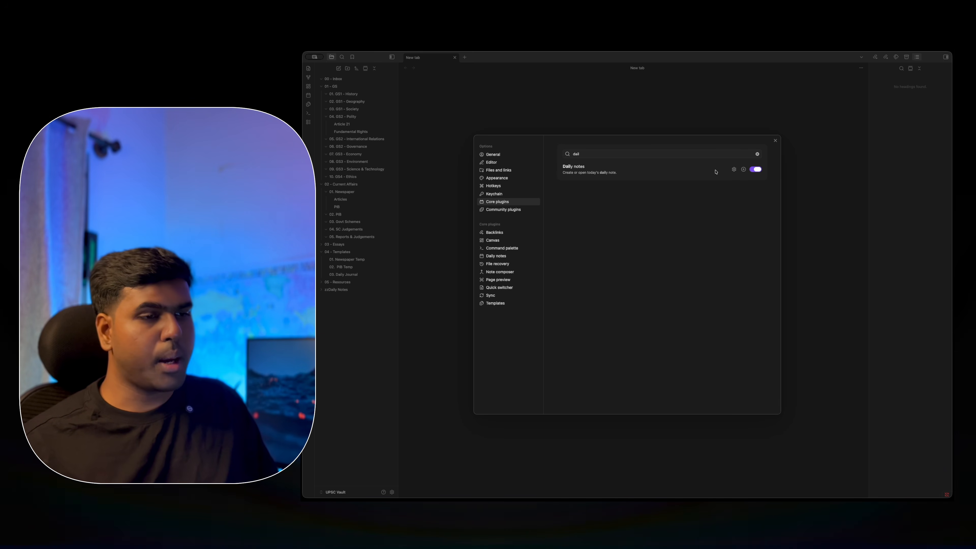
left_click(775, 141)
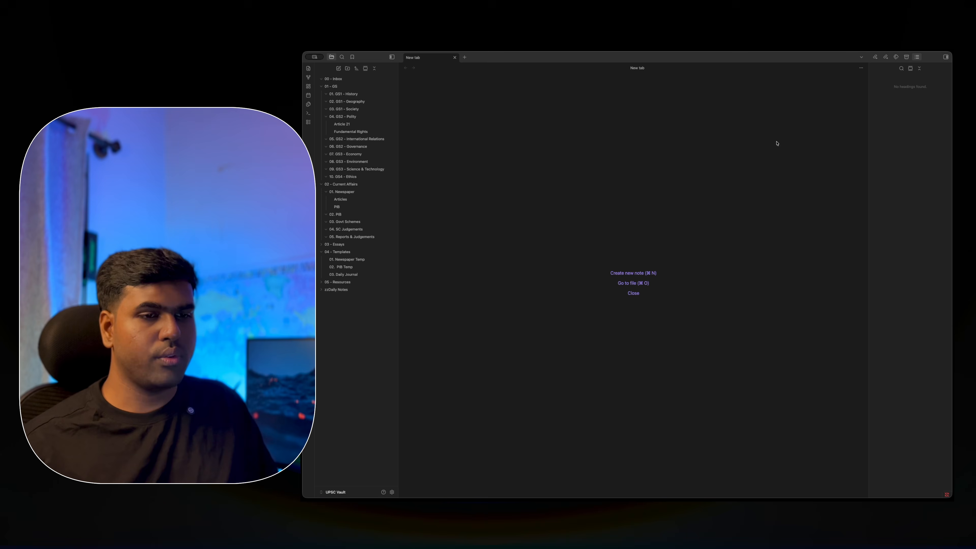
- Create a blank note and open today's daily note, clearing the stray dashes from its body
left_click(620, 274)
key("super+p")
key("Return")
type("---")
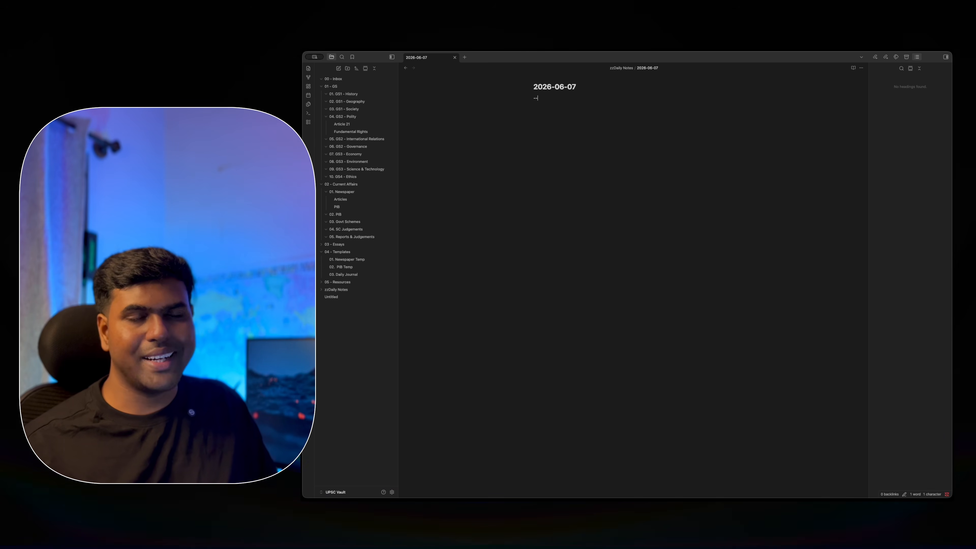
key("Escape")
left_click(558, 101)
- Insert the 03. Daily Journal template into today's daily note
key("super+p")
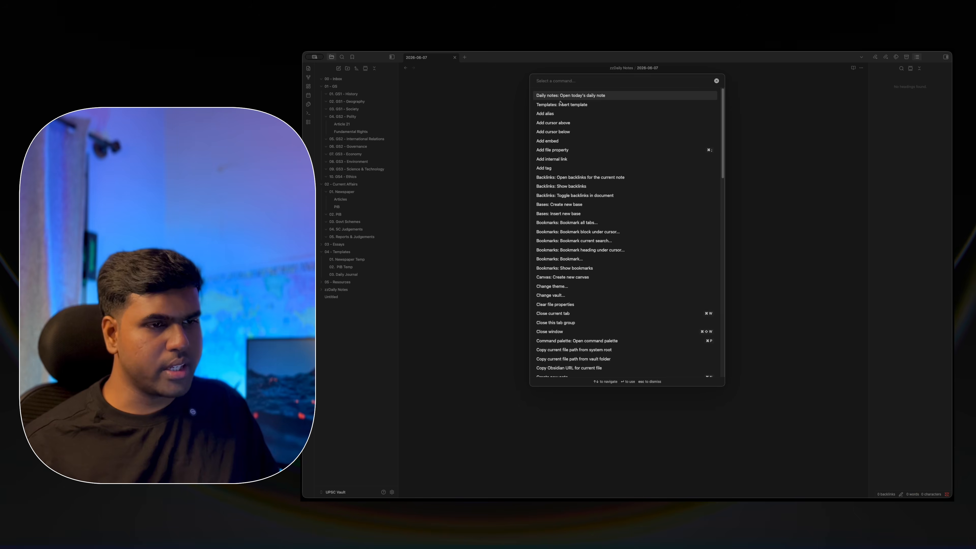
key("Down")
key("Return")
key("Down")
key("Down")
key("Return")
- Set the daily note's Entry Day to 365, Weather to Cold and Location to Antarctica
left_click(649, 111)
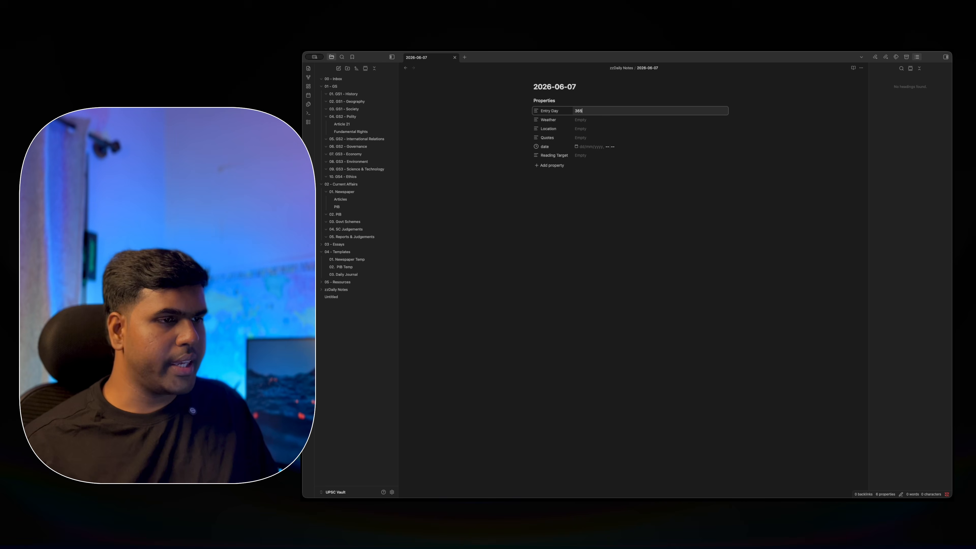
left_click(585, 119)
type("Cold")
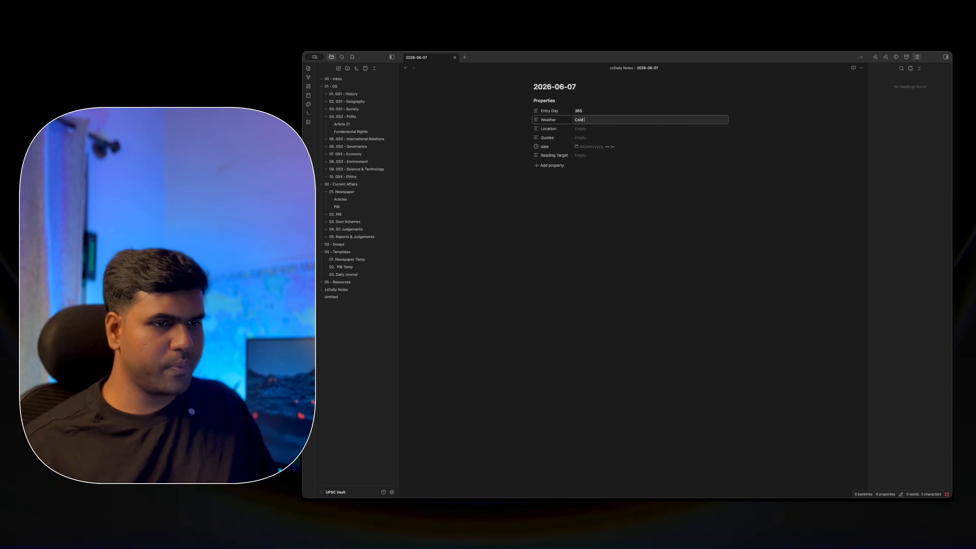
key("Tab")
type("Antar")
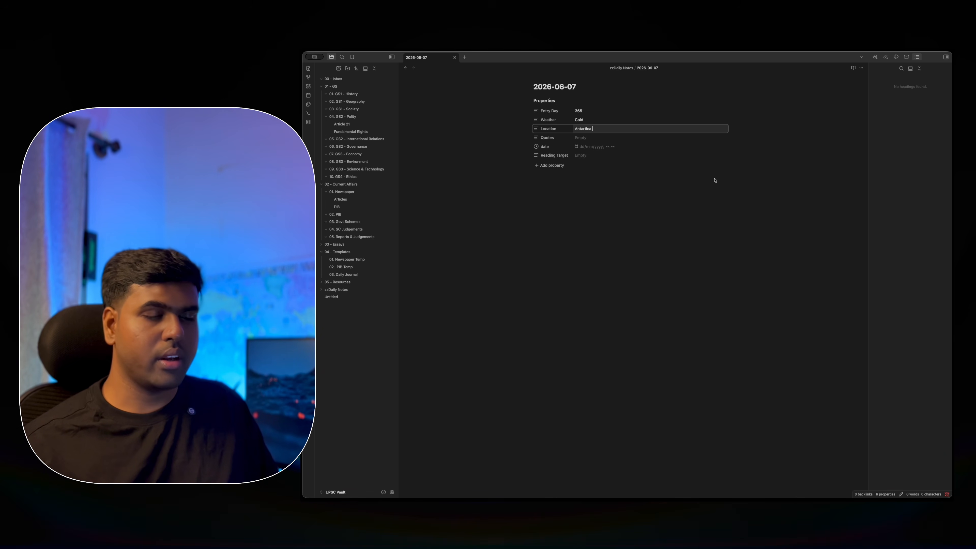
key("Left")
key("Left")
key("Left")
left_click(679, 216)
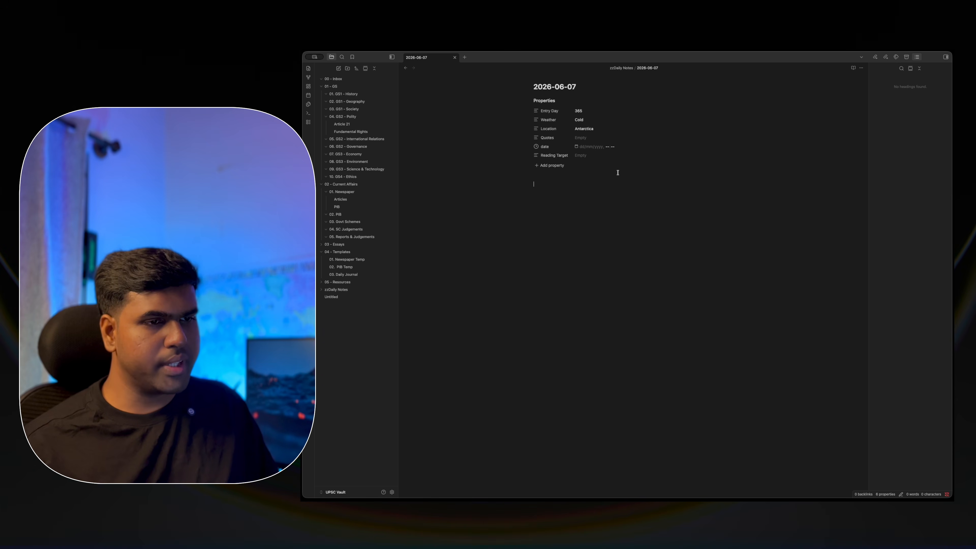
- Set the daily note's Quotes property to "Everybody has a plan until they get punched in the face"
left_click(603, 137)
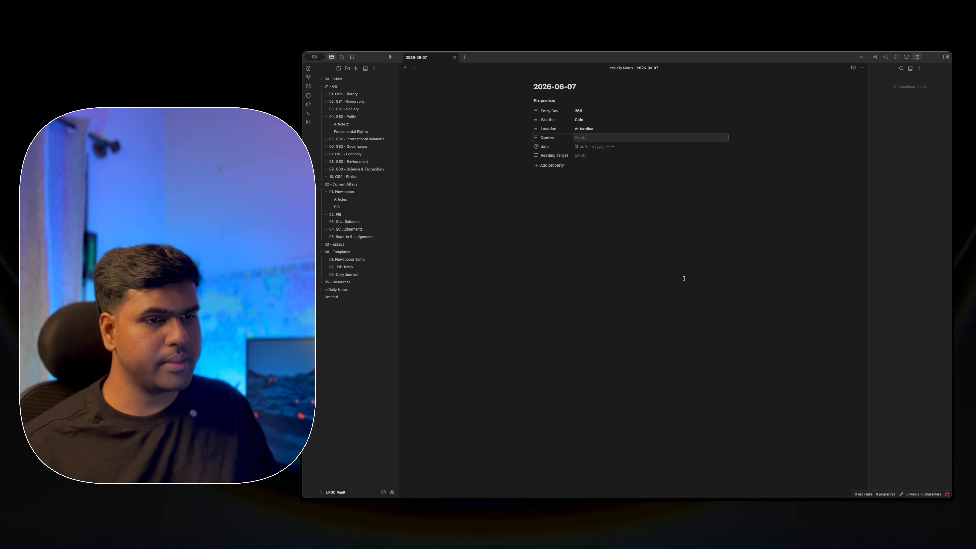
type("\"Ever")
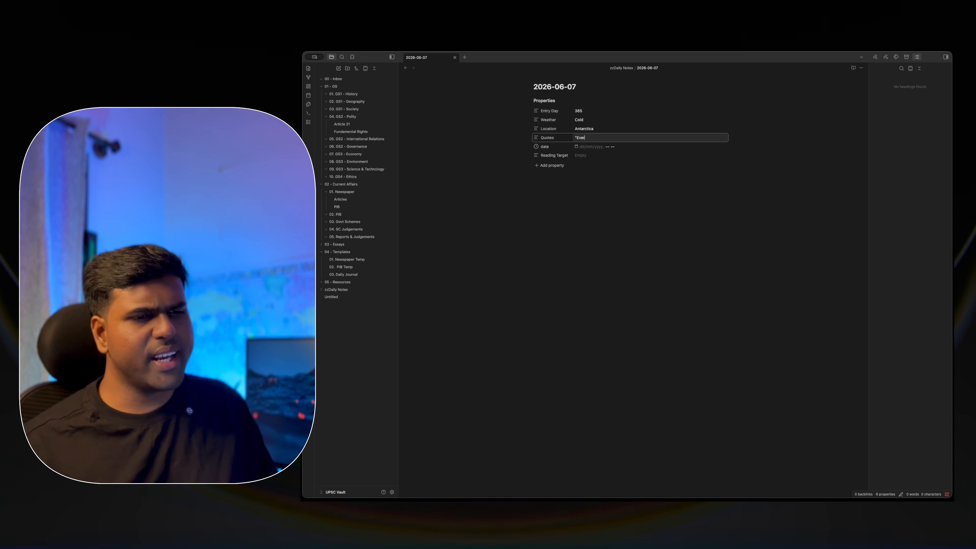
type("ybody has a plan until")
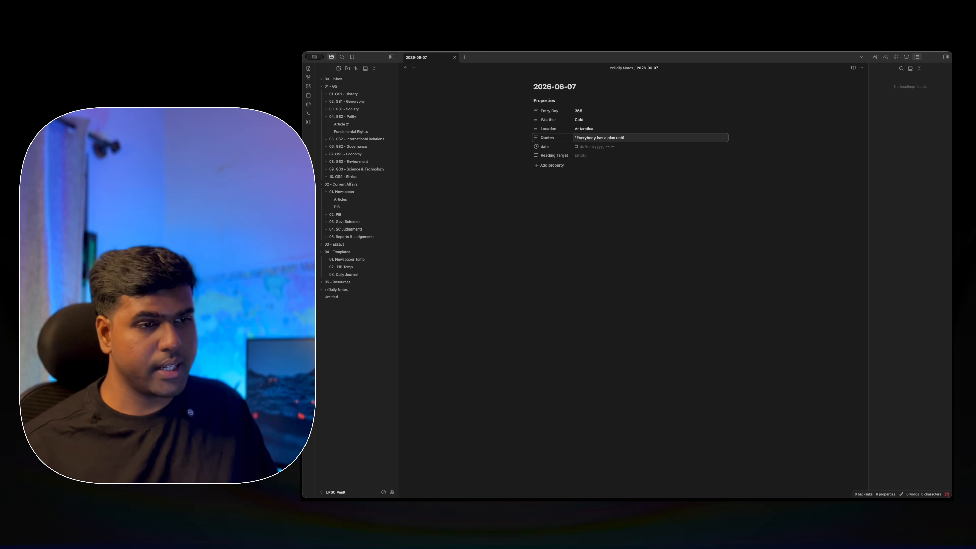
type(" they get pnnched in the face")
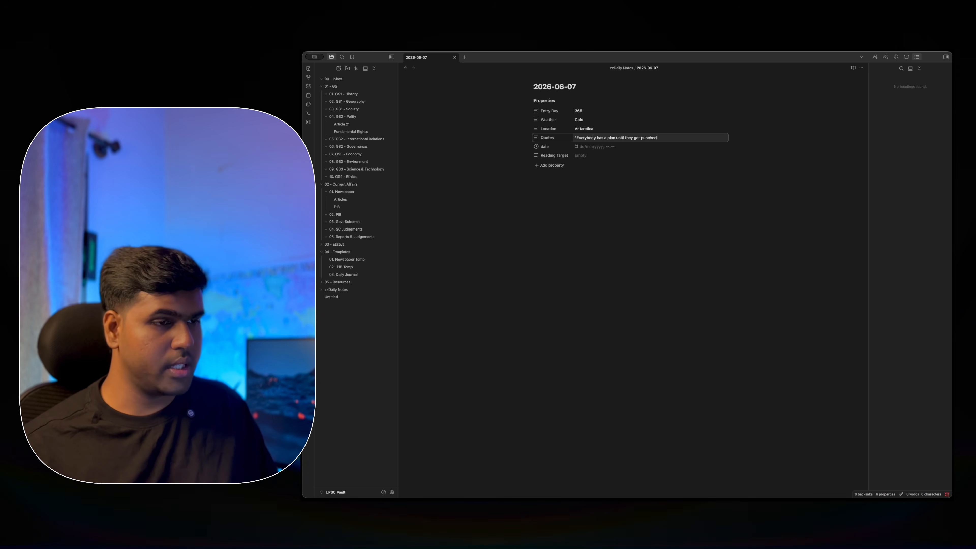
- Enter 07/07/2027 as the daily note's date and fill in a Reading Target beginning "Finish revising lax"
key("Tab")
type("07072027")
left_click(602, 158)
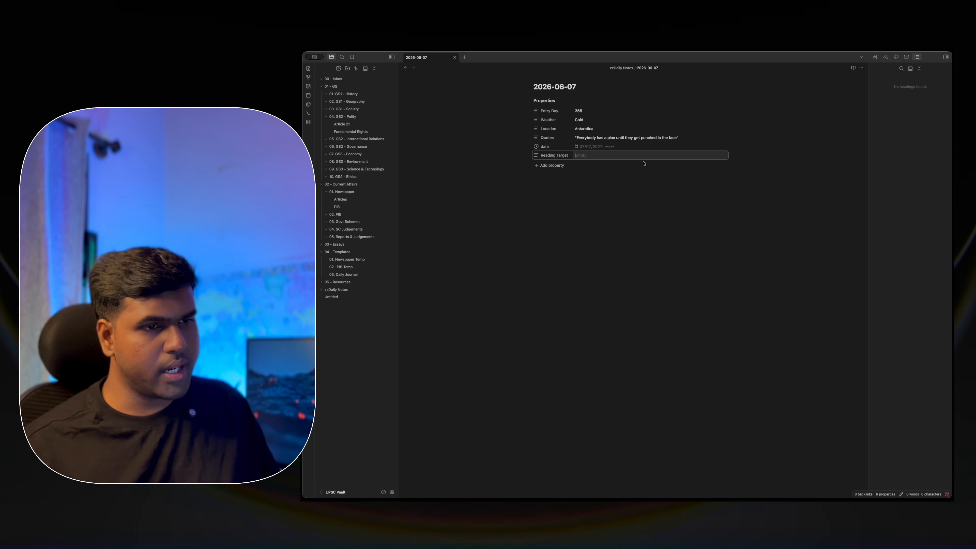
type("Finish ")
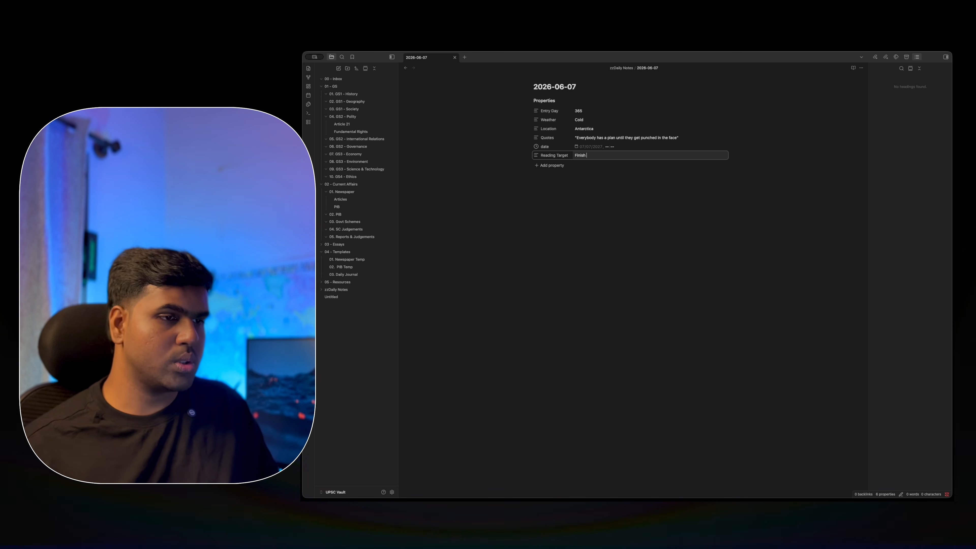
type("revis")
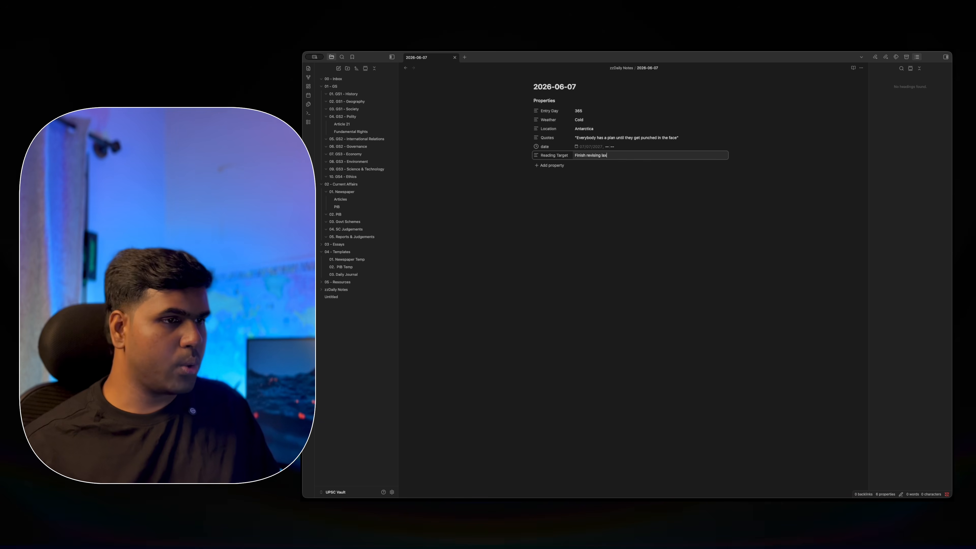
type("ing polity deck")
left_click(504, 235)
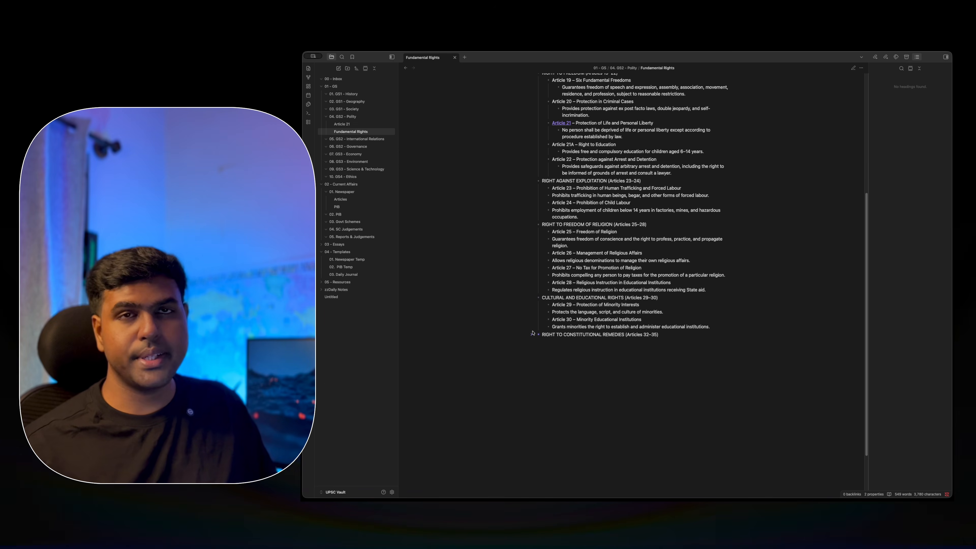
- Show the Fundamental Rights note in source mode, unfold and refold its front matter, and return it to reading view
left_click(531, 335)
scroll(650, 346, "up", 10)
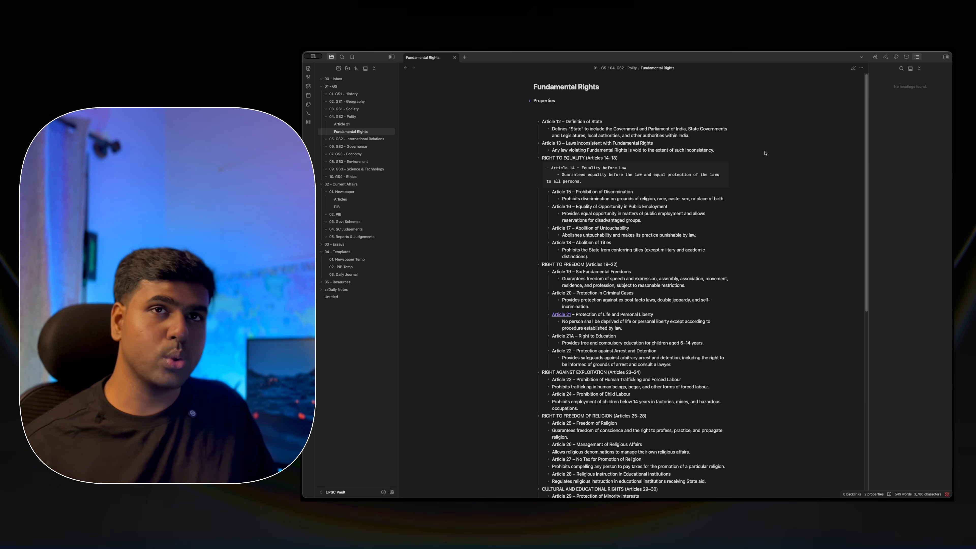
left_click(862, 67)
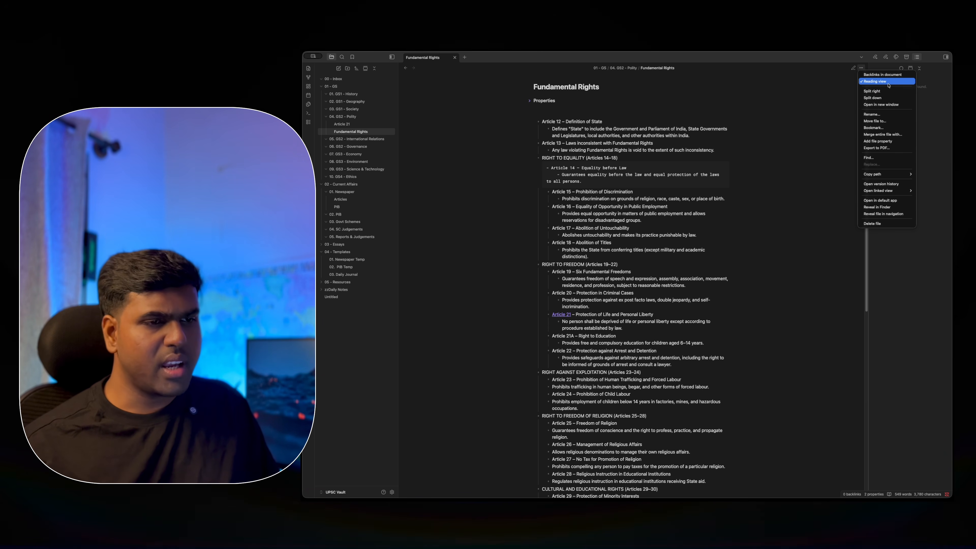
left_click(902, 82)
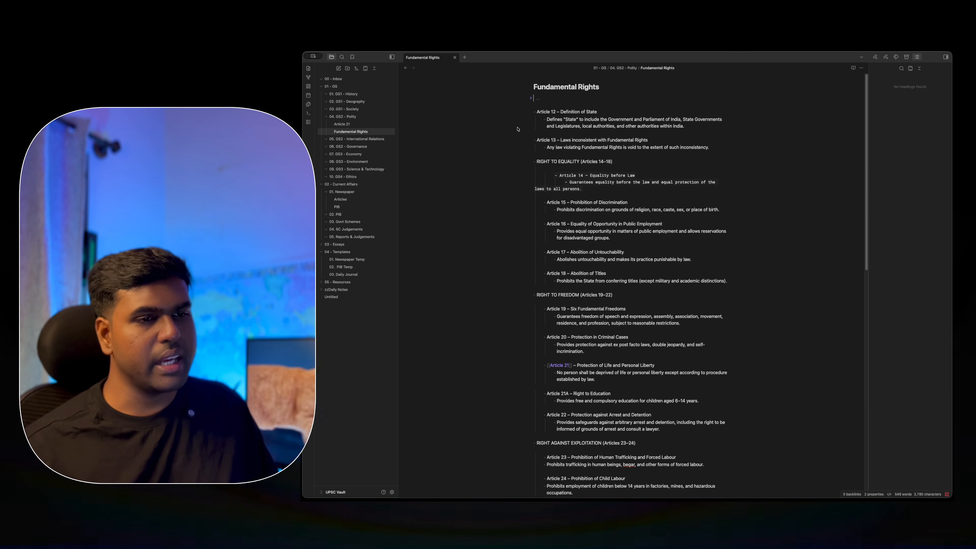
left_click(529, 100)
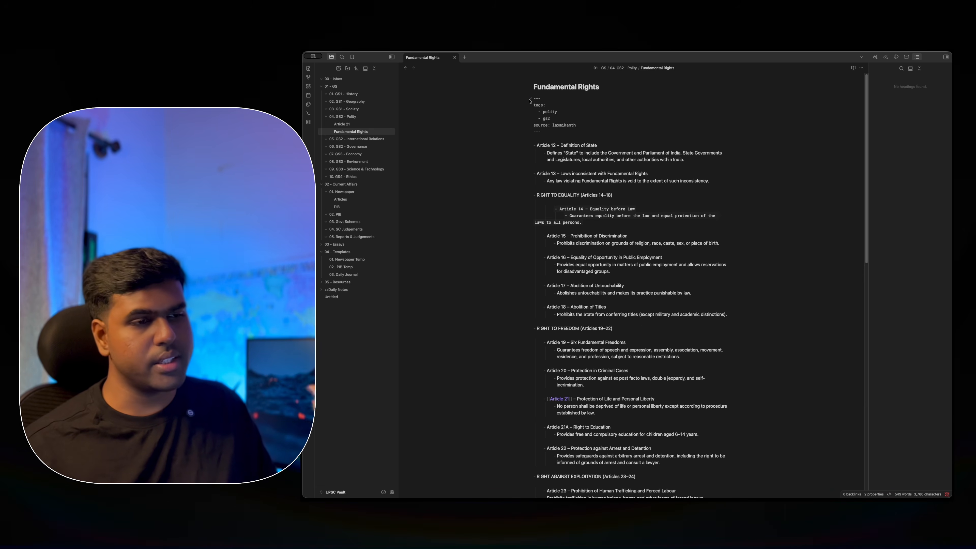
left_click(530, 99)
left_click(861, 68)
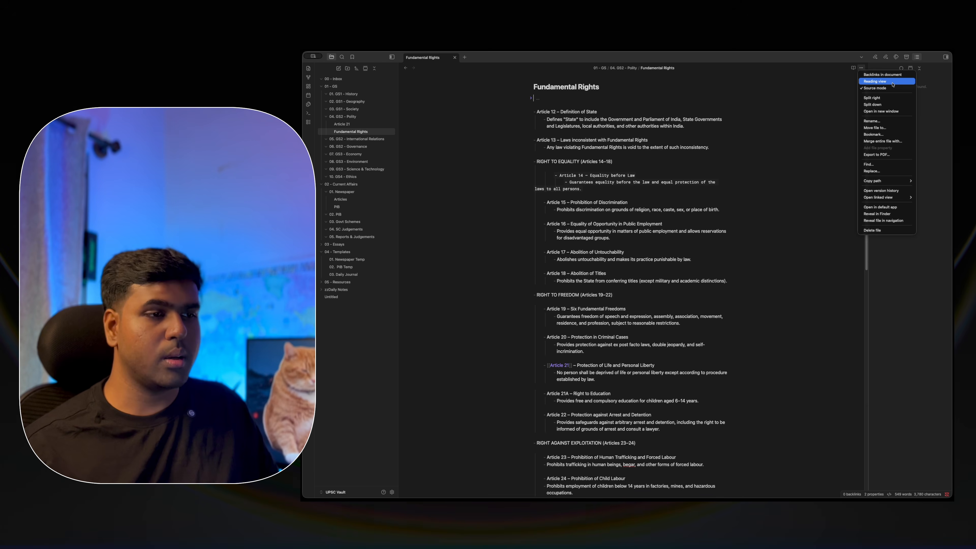
left_click(890, 82)
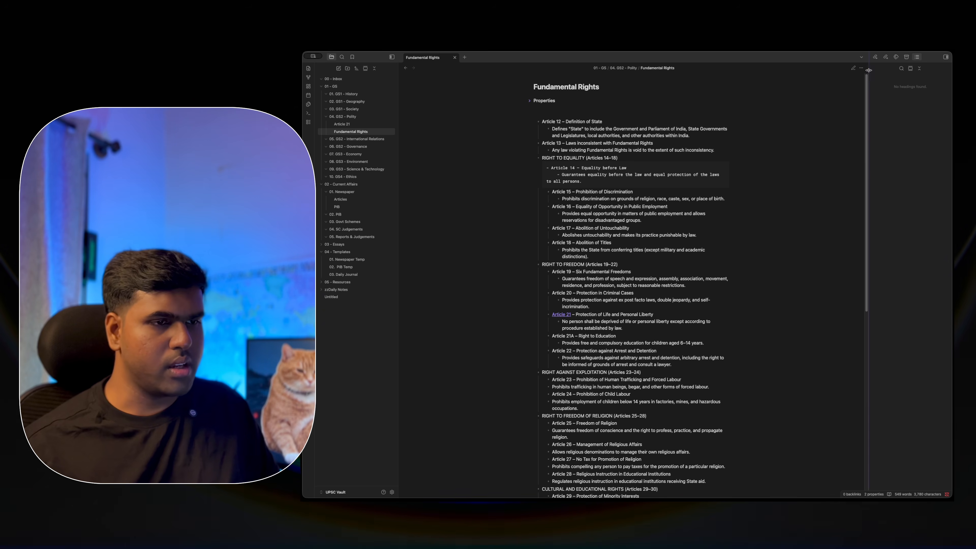
- Reveal the Fundamental Rights note in Finder and attach Fundamental Rights.md to a new Gemini prompt
left_click(861, 68)
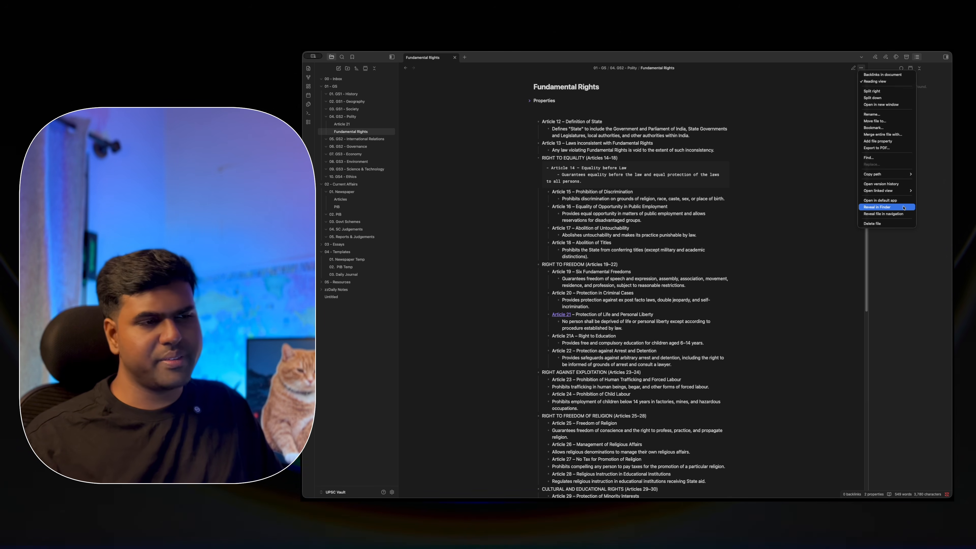
left_click(903, 207)
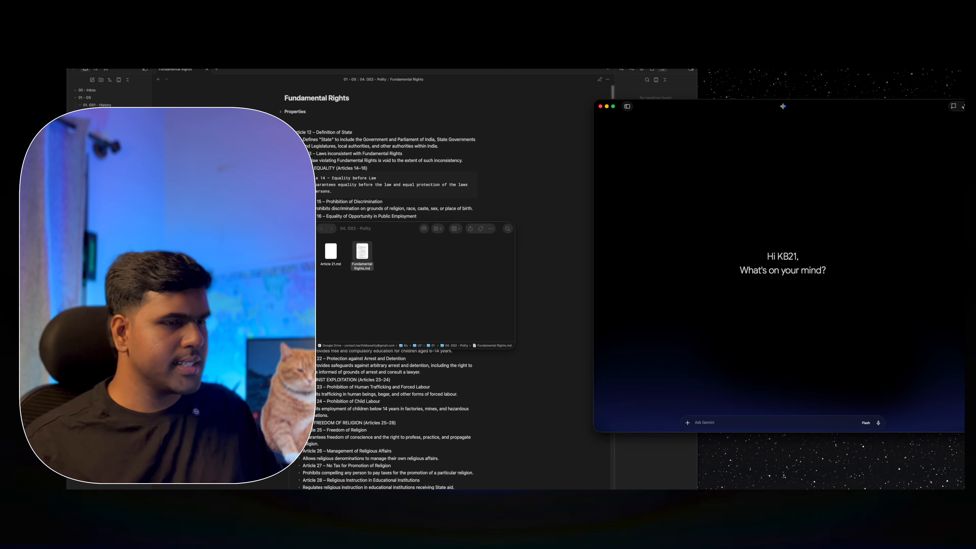
left_click_drag(366, 229, 384, 235)
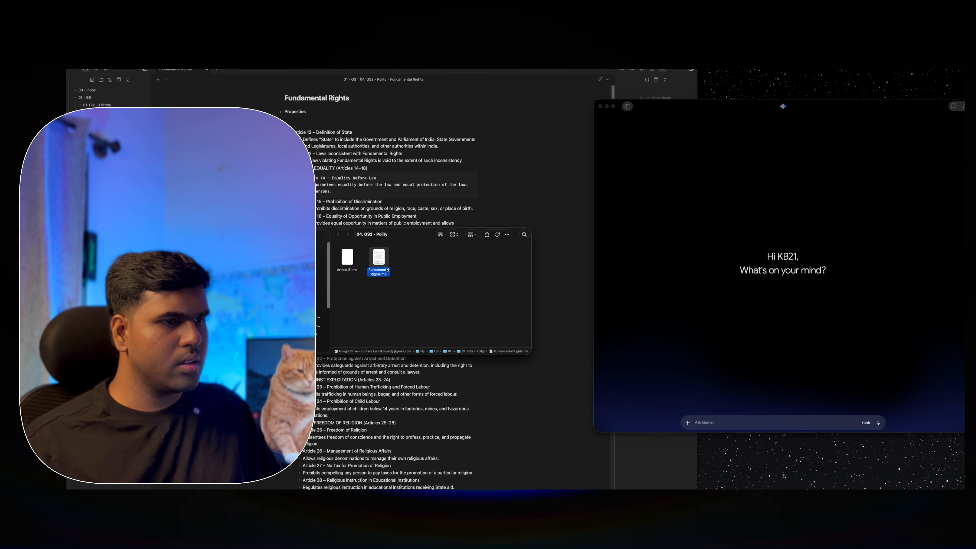
left_click_drag(389, 268, 741, 419)
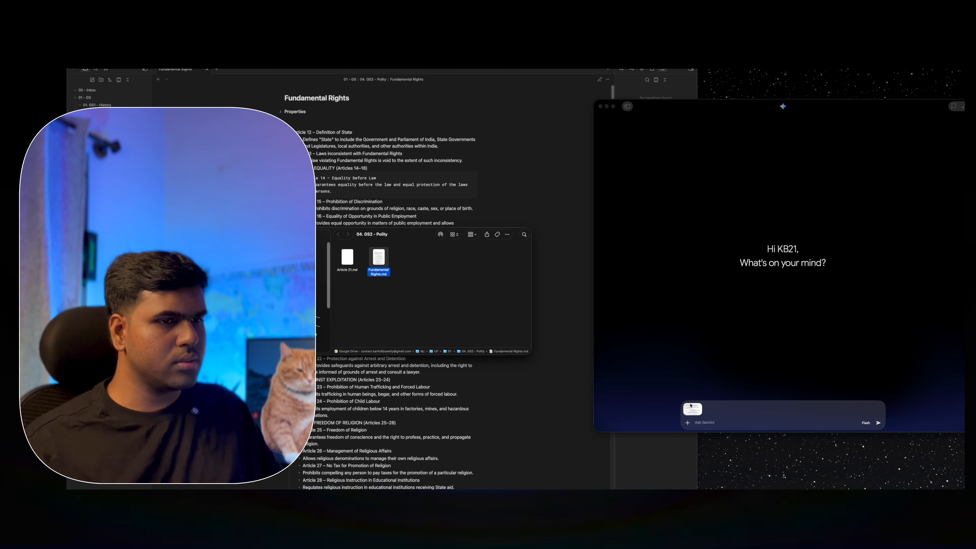
left_click(698, 406)
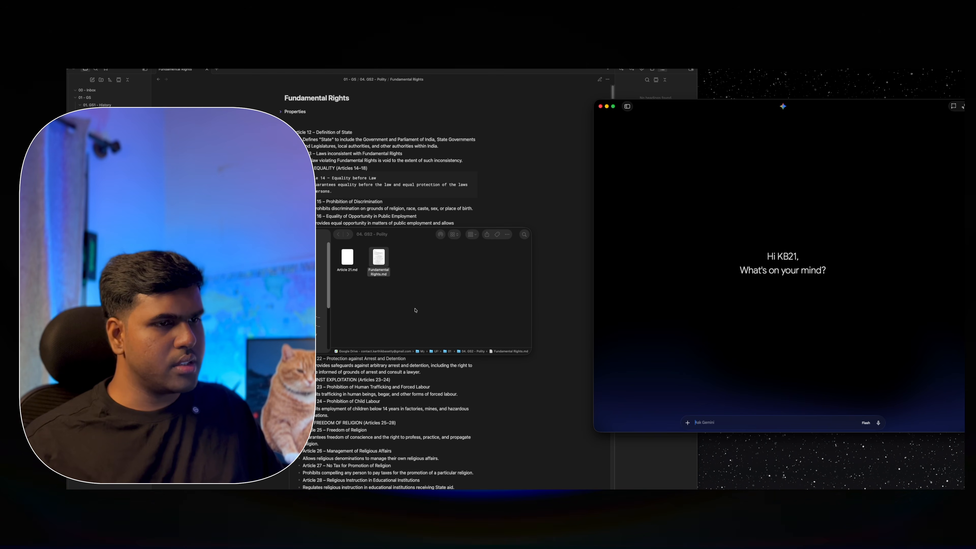
left_click_drag(378, 257, 716, 419)
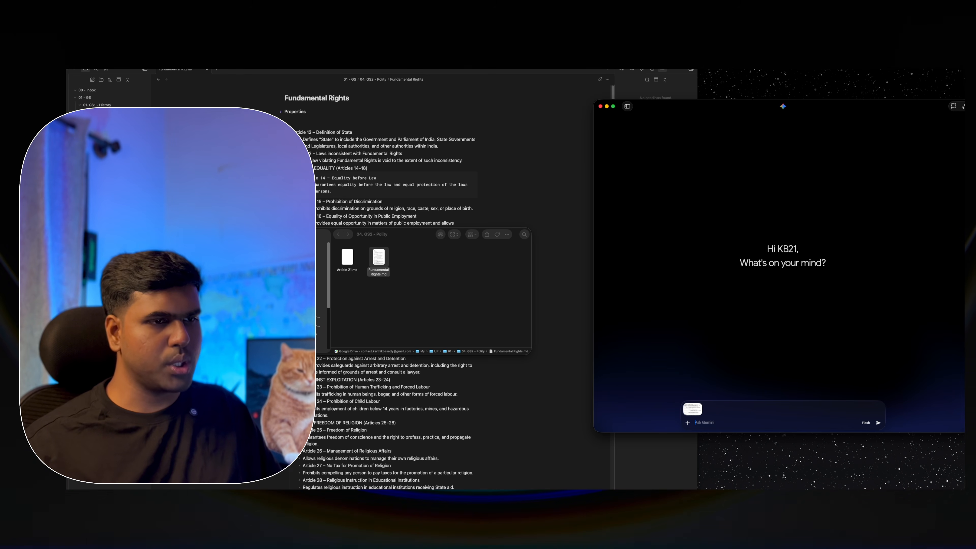
- Ask Gemini "based on these notes give me five potential upsc mains questions on this topic & draft model answers using only the information in my notes"
type("ba")
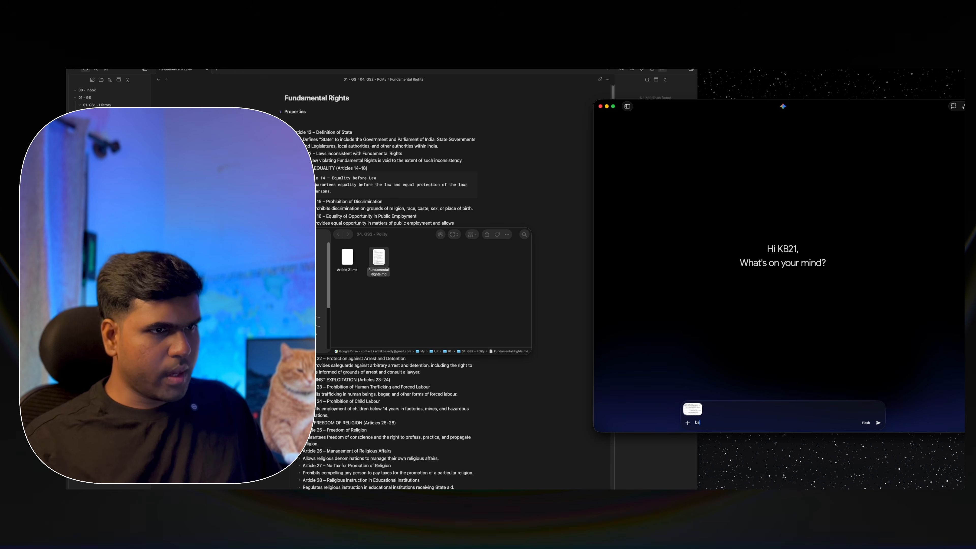
type("sed on these notes give me five potential")
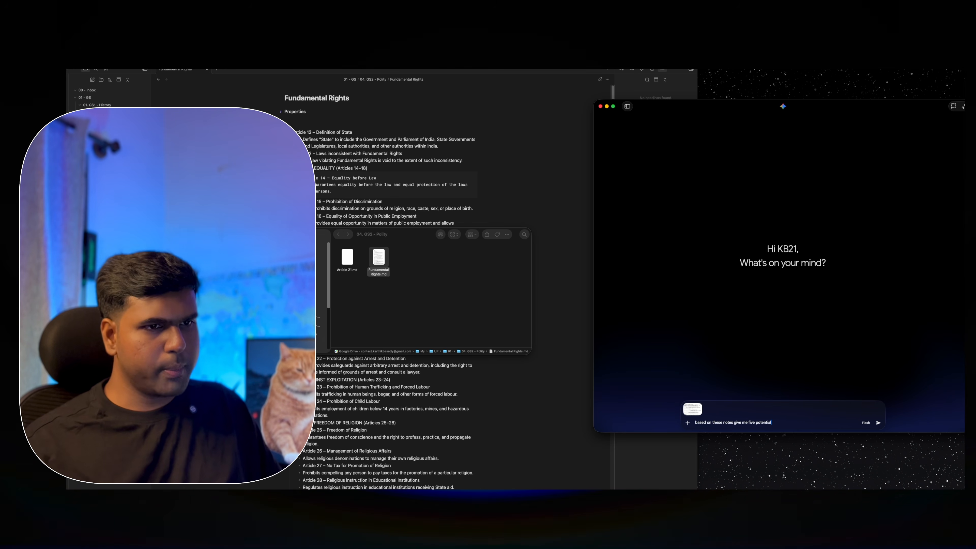
type(" upsc mains questi")
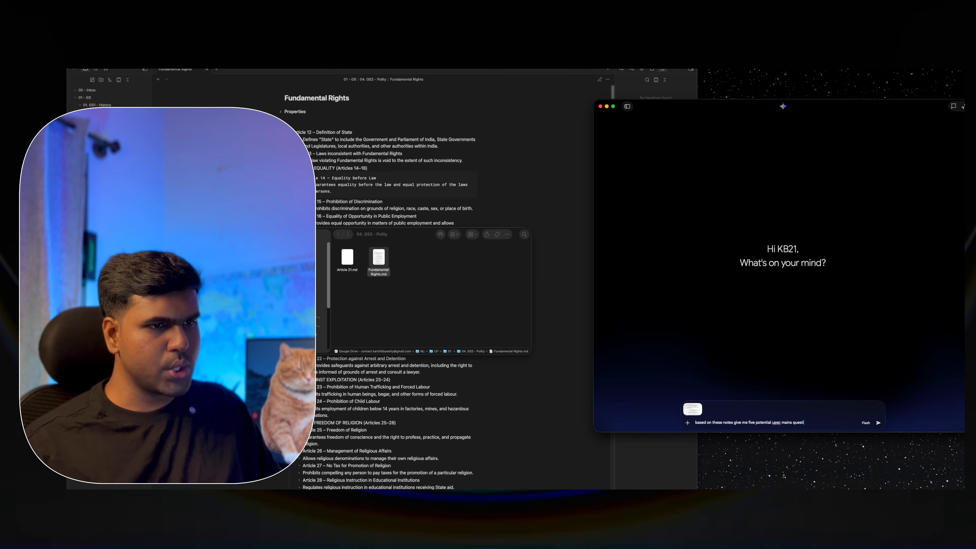
type("ons on this topic & ")
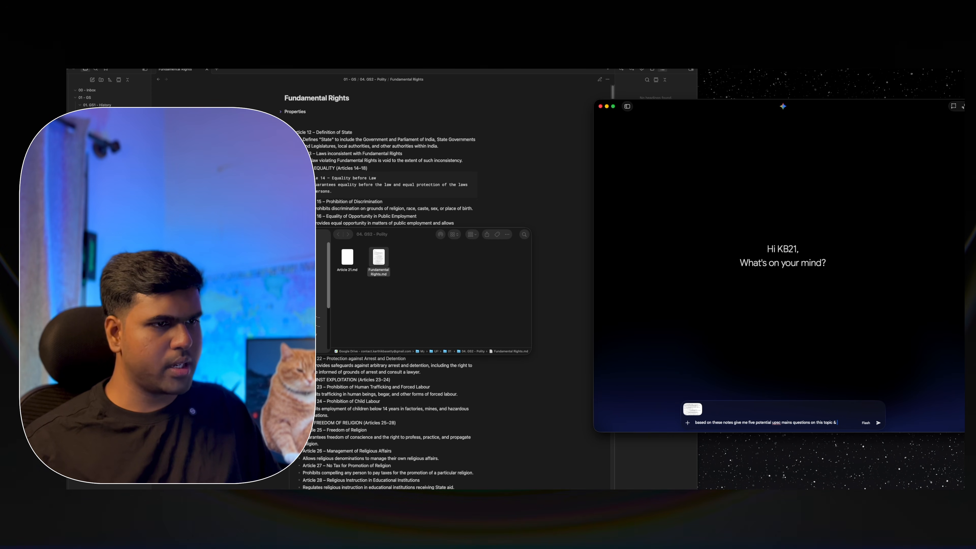
type("f draft a")
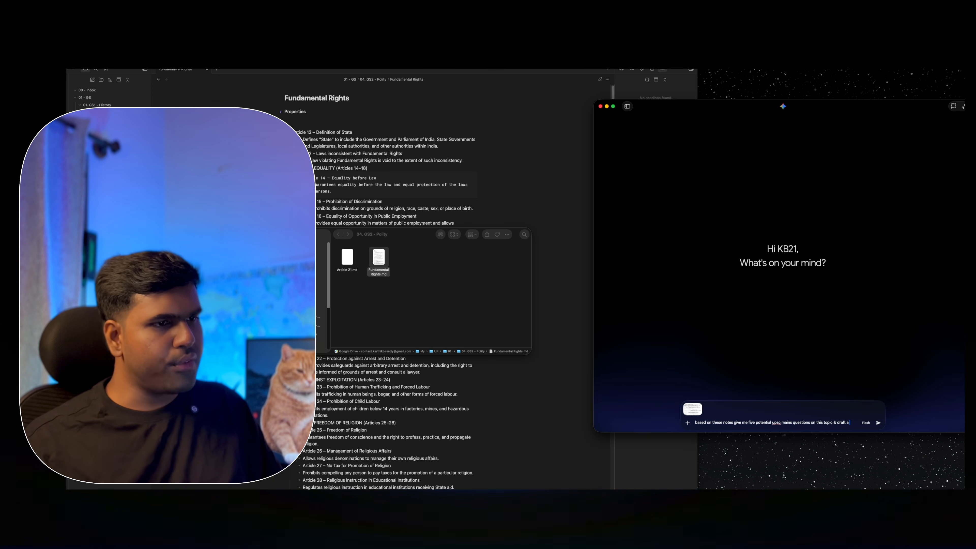
key("BackSpace")
type("model")
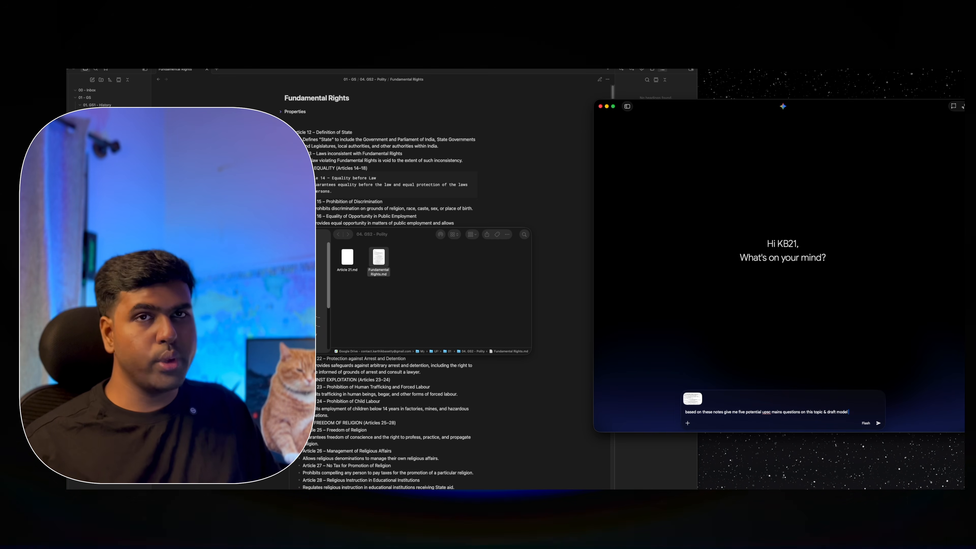
type(" answers using onl")
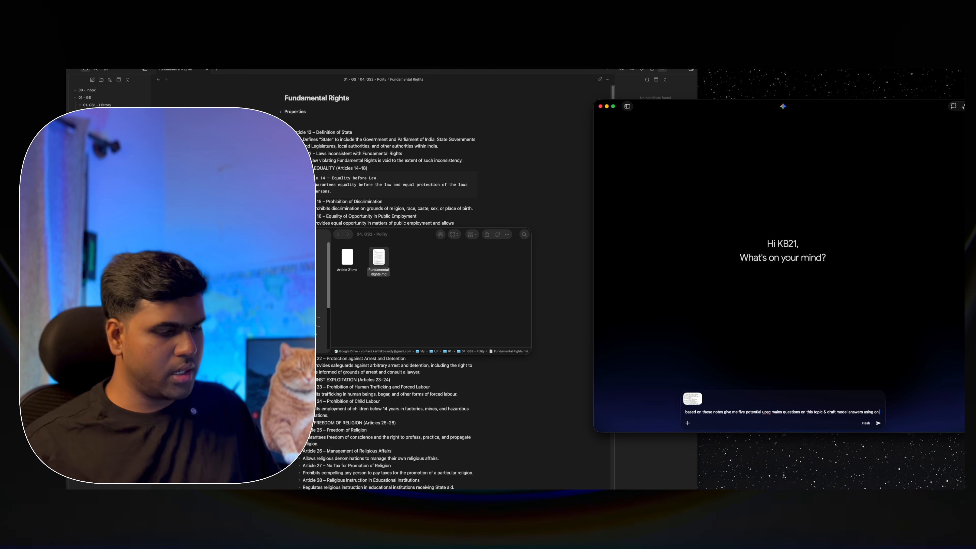
type("y the information in my")
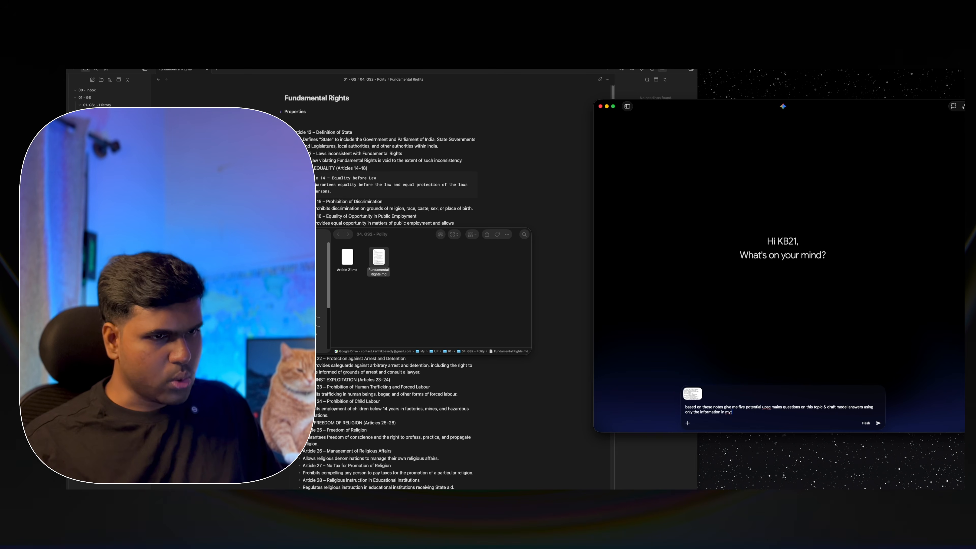
type(" notes")
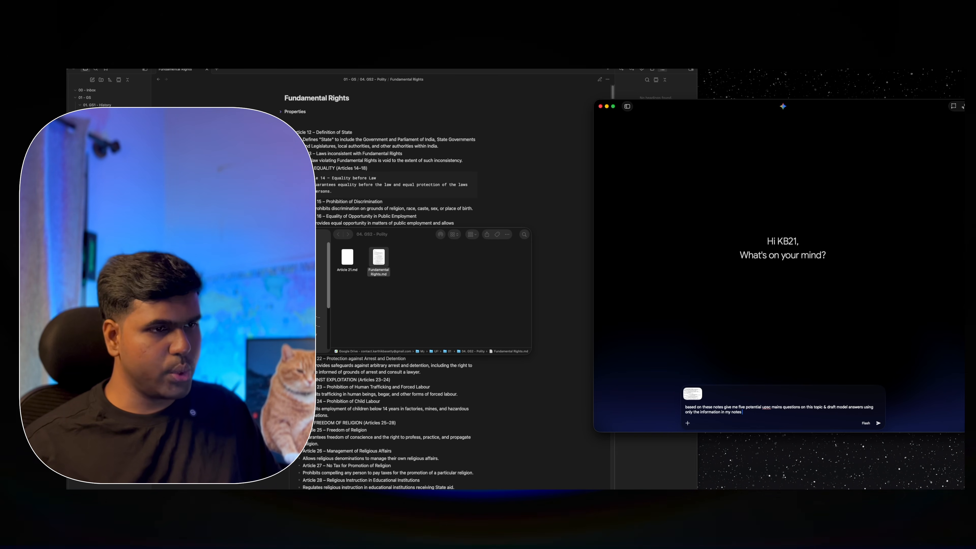
key("Return")
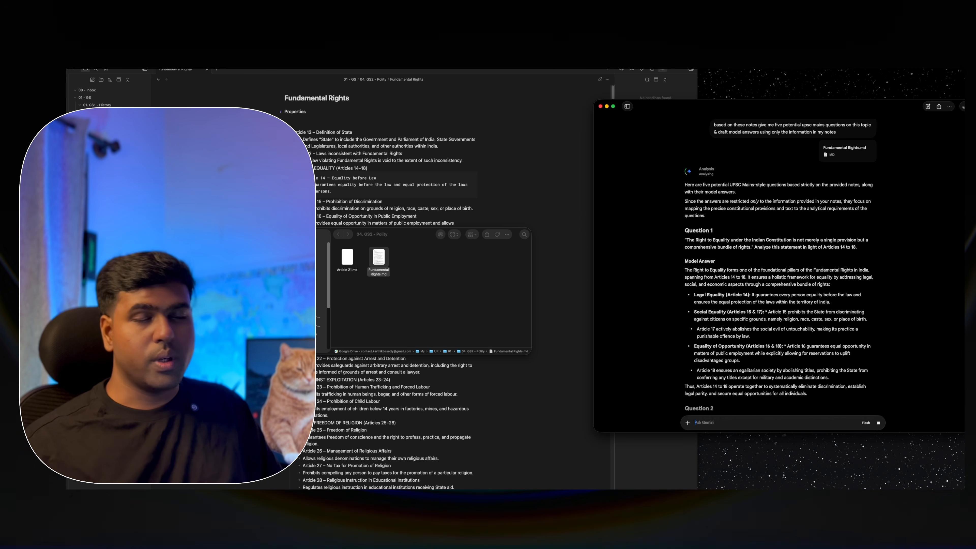
- Switch to Obsidian and add Gemini's questions and model answers at the end of the Fundamental Rights note
left_click(696, 235)
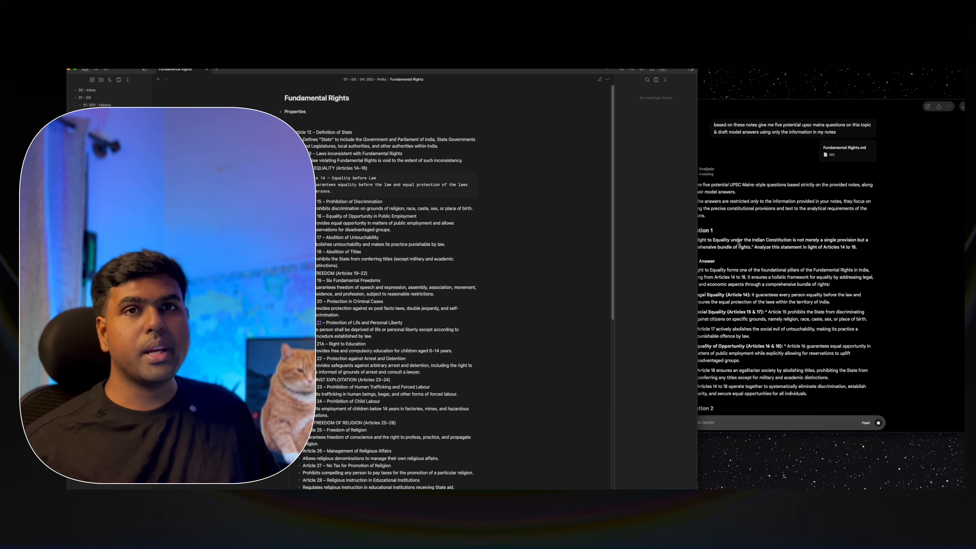
left_click(697, 237)
scroll(439, 237, "down", 10)
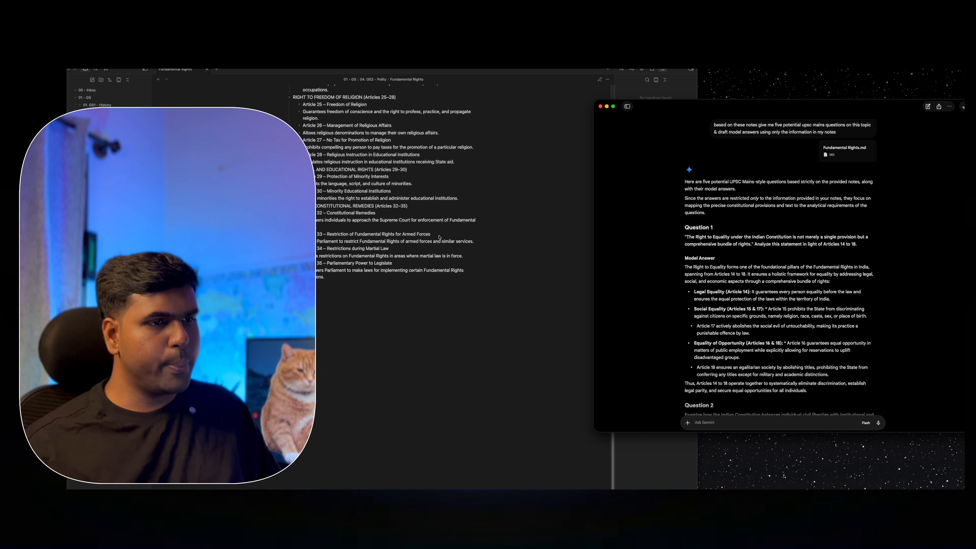
left_click(396, 318)
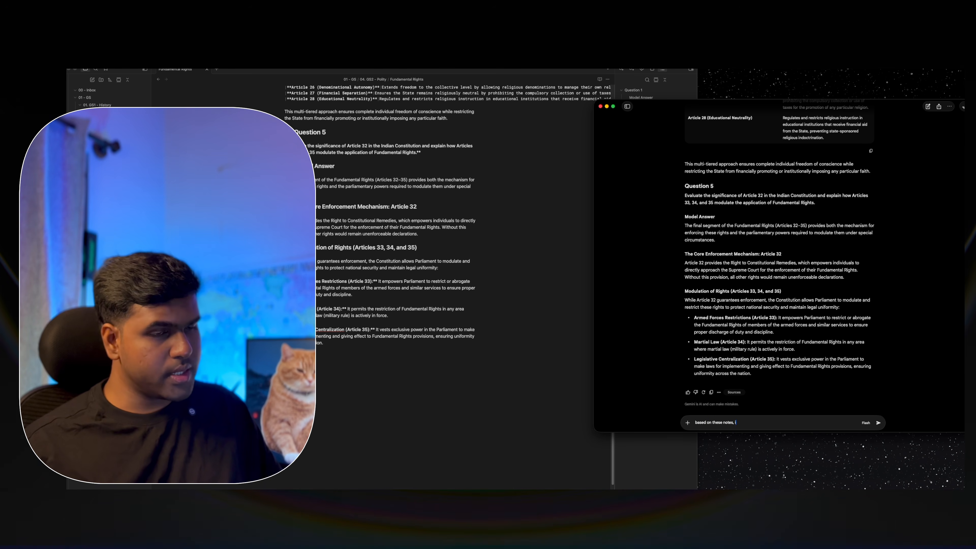
- Ask Gemini "based on these notes, identify what important areas i have not covered yet??"
type("identify ")
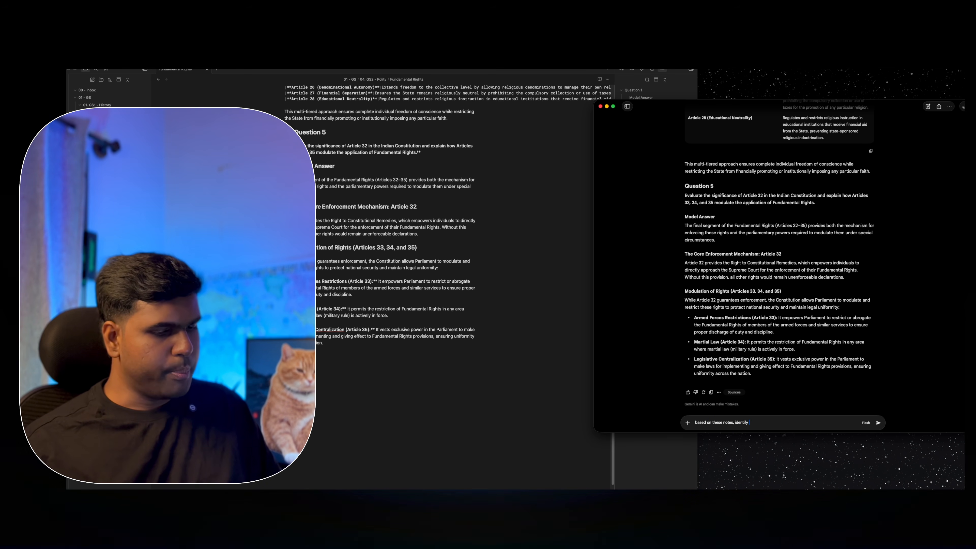
type("what important a")
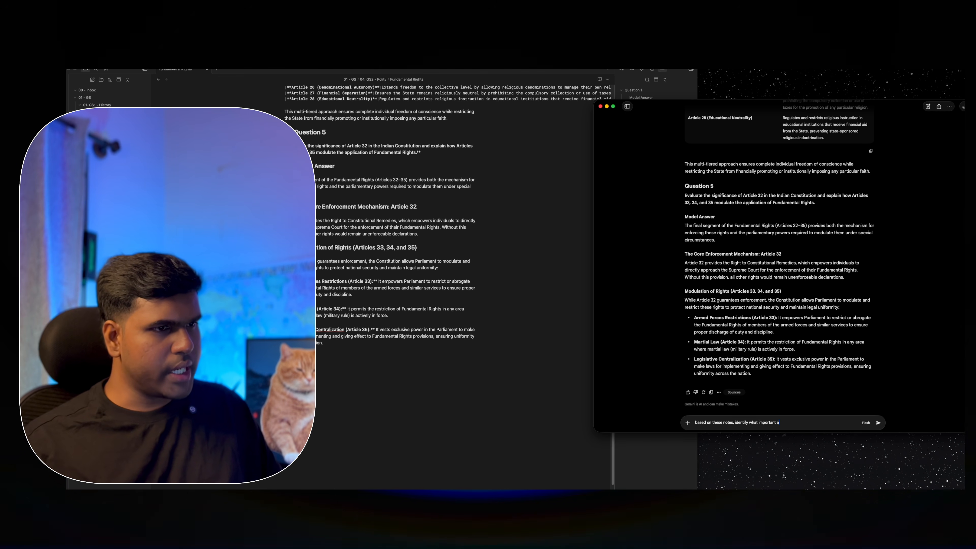
type("reas i have n")
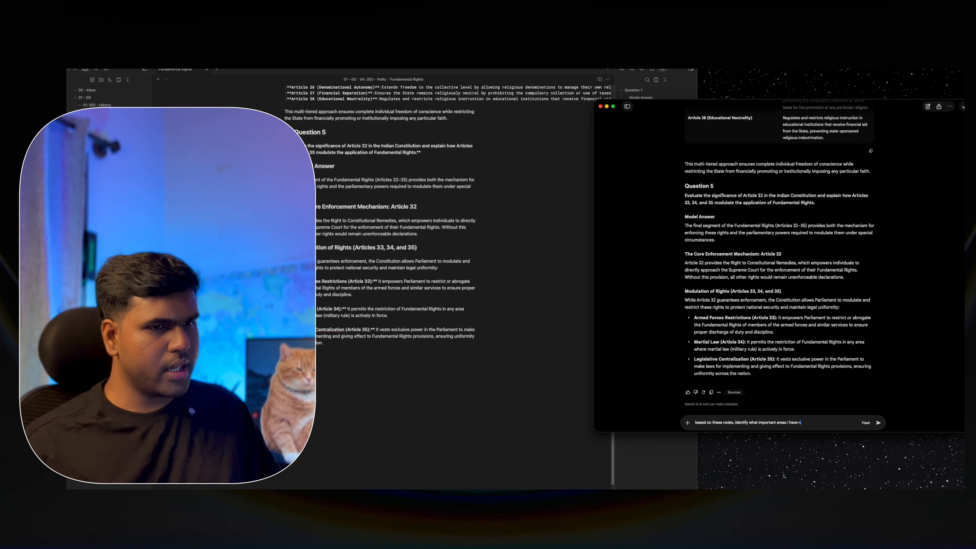
type("ot covered yet")
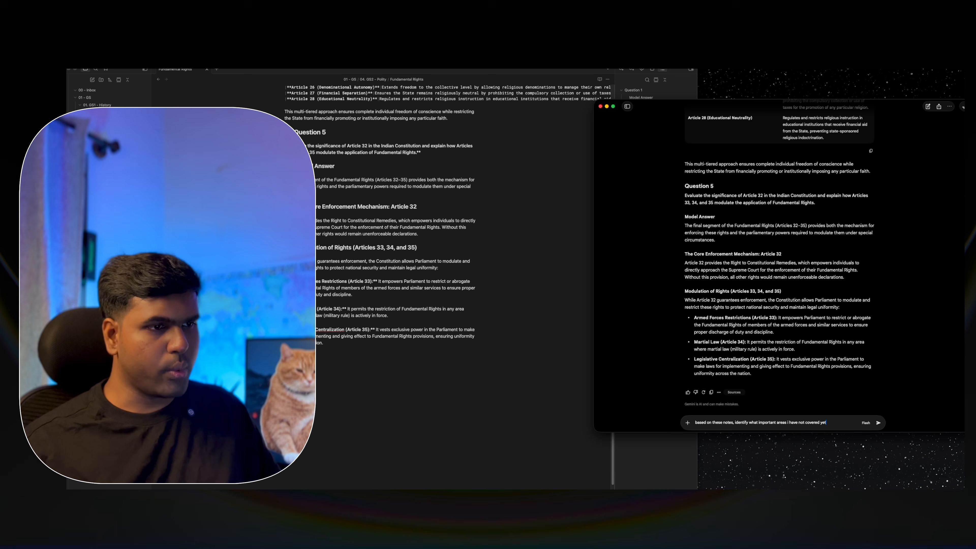
type("??")
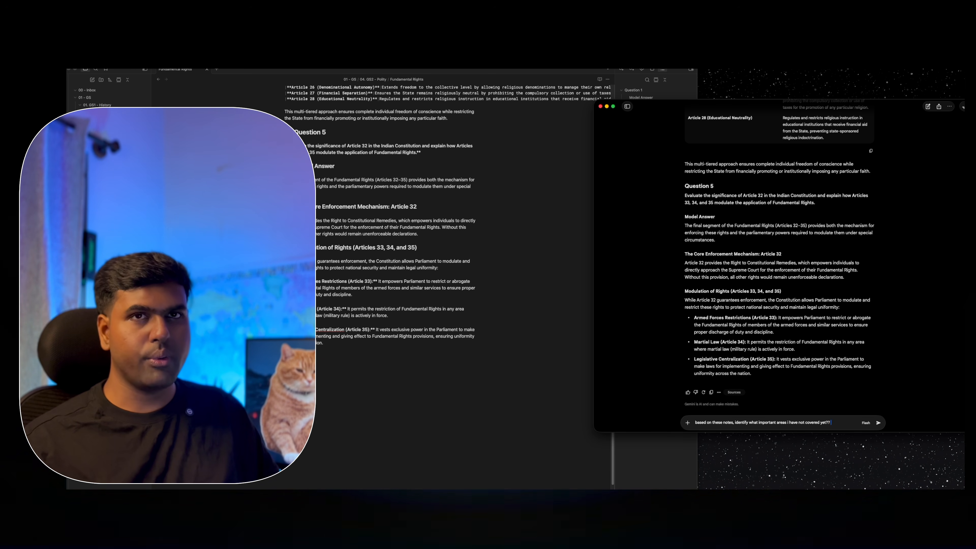
key("Return")
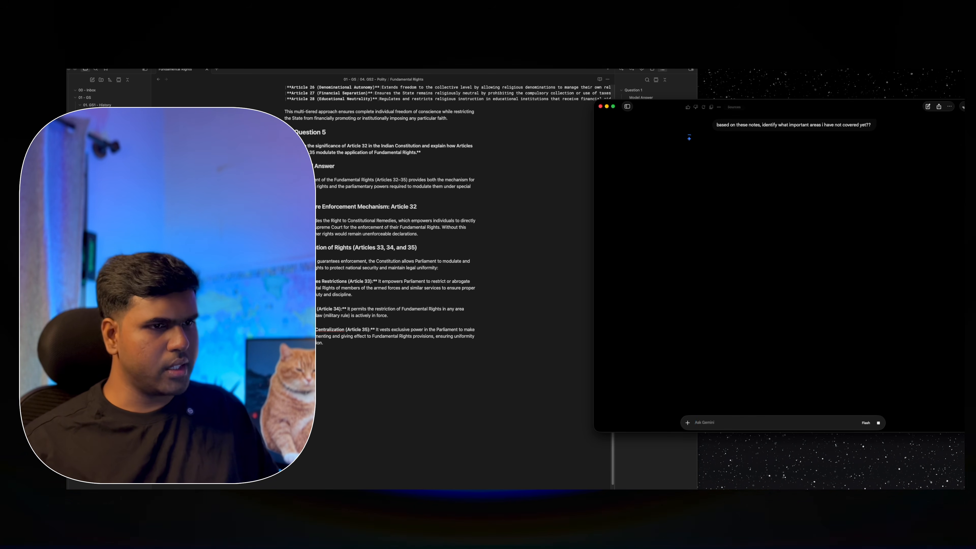
- Switch to Obsidian and delete the pasted Gemini questions and model answers from the end of the Fundamental Rights note
scroll(538, 460, "up", 15)
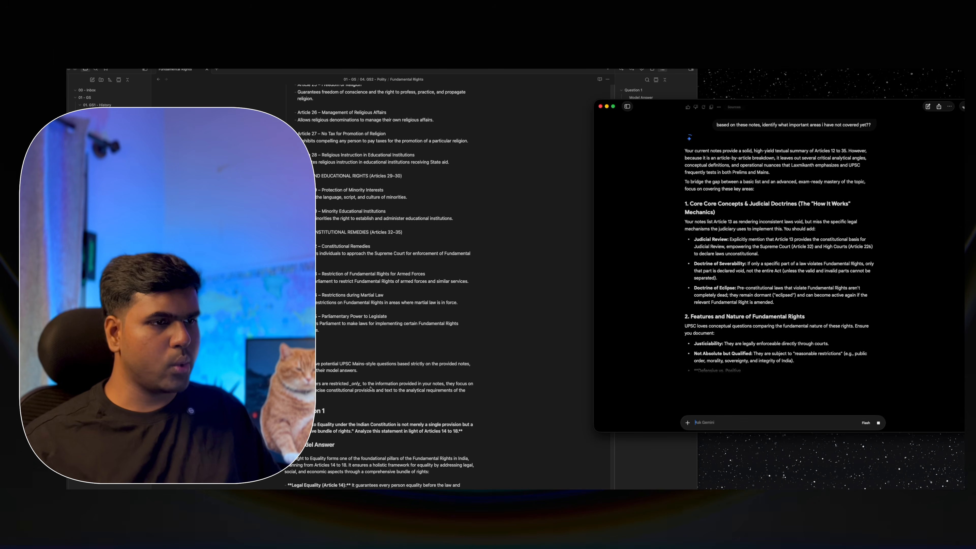
left_click(538, 460)
left_click_drag(286, 380, 371, 412)
scroll(350, 429, "down", 20)
scroll(350, 429, "down", 4)
key("BackSpace")
- Switch to Gemini and ask "help me understand what connection exists b/w article 21 & 15, answer to the point"
type("h")
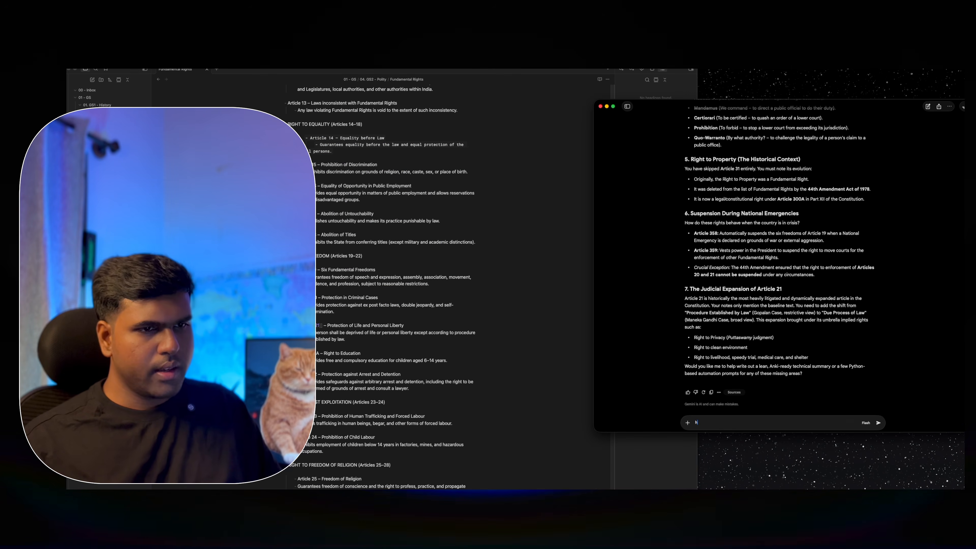
type("elp me und")
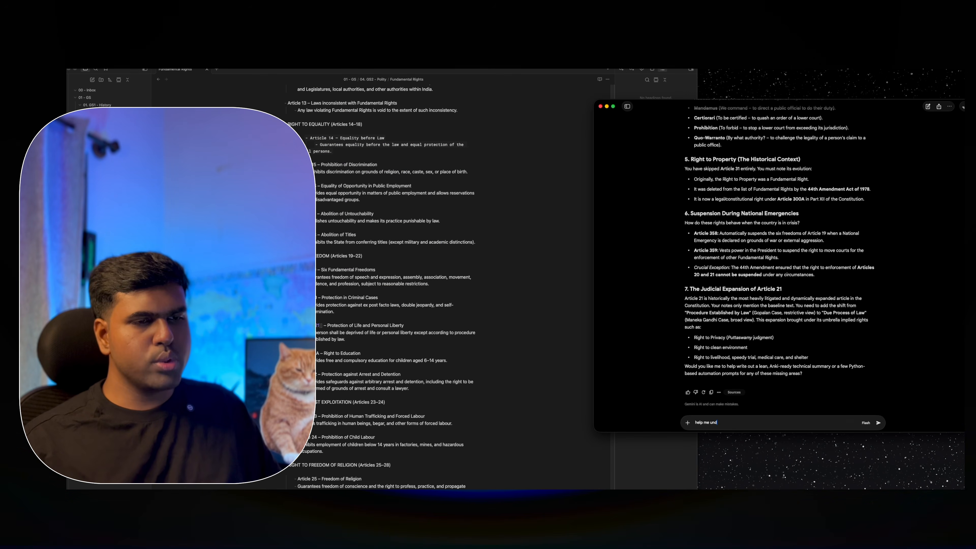
type("erstand wh")
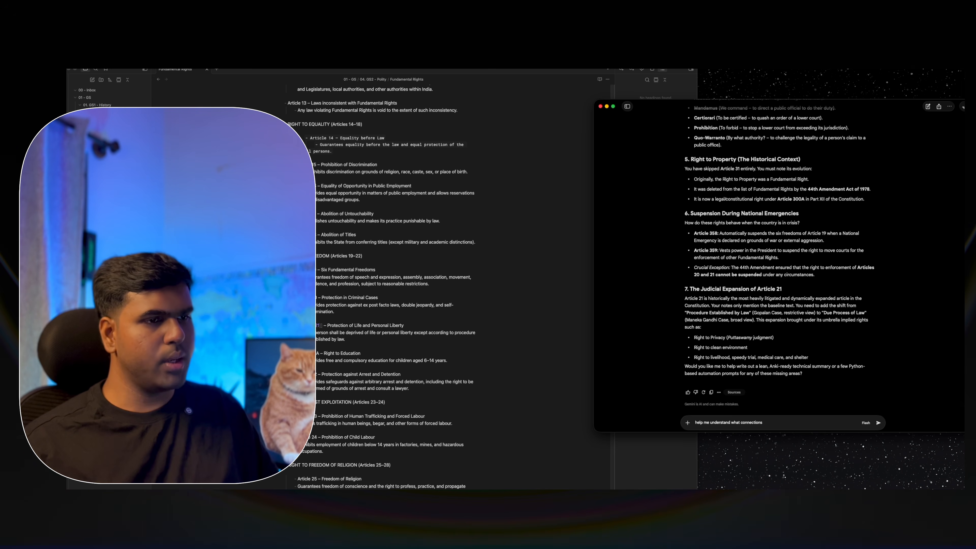
type("at connection exists b/w")
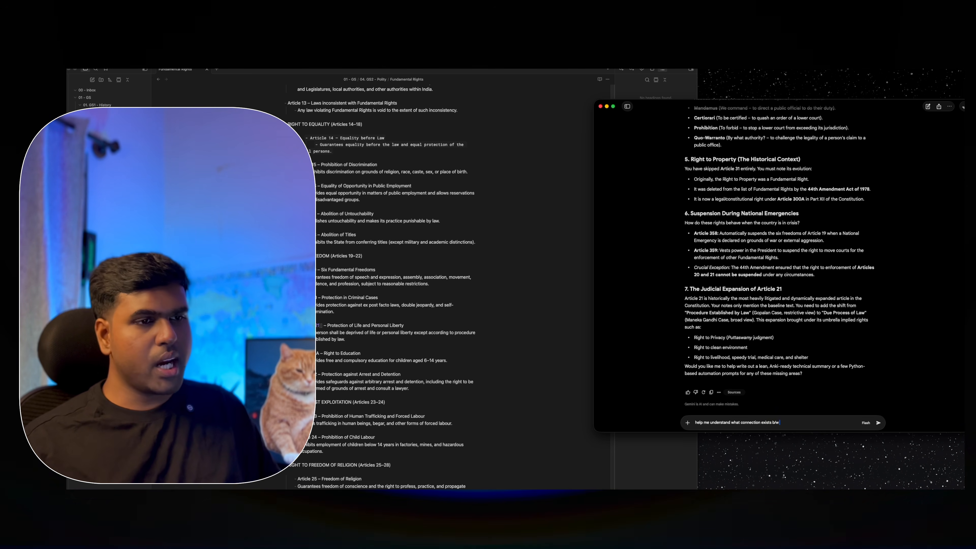
type(" article")
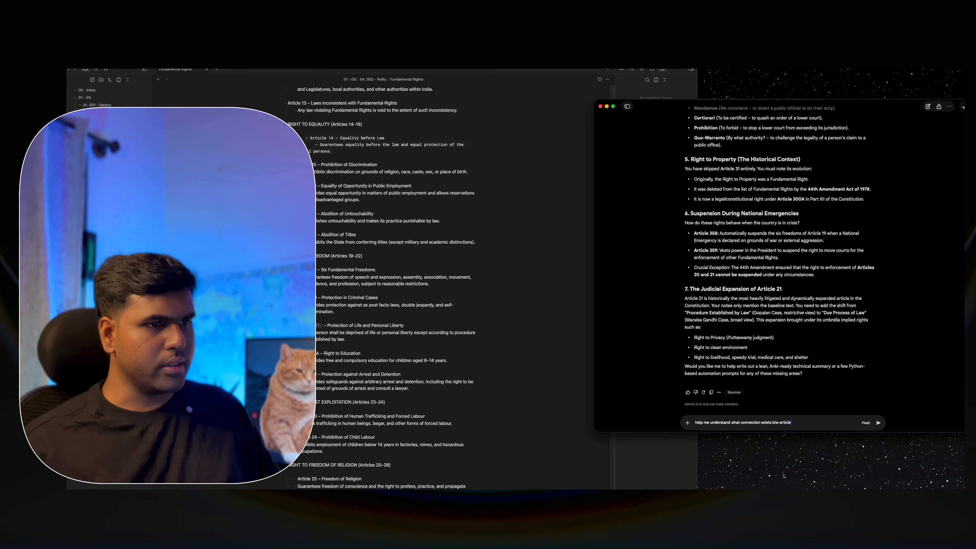
type(" 21 &")
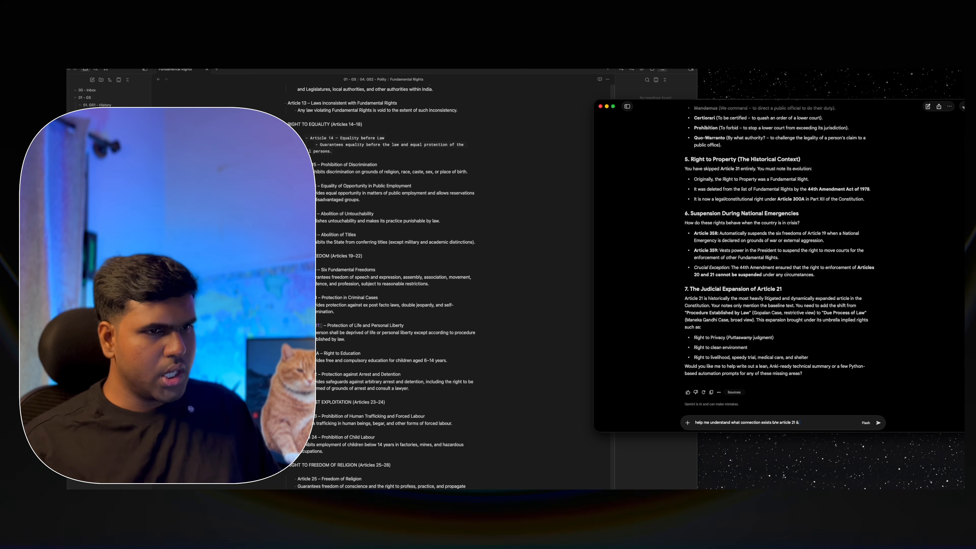
type("15")
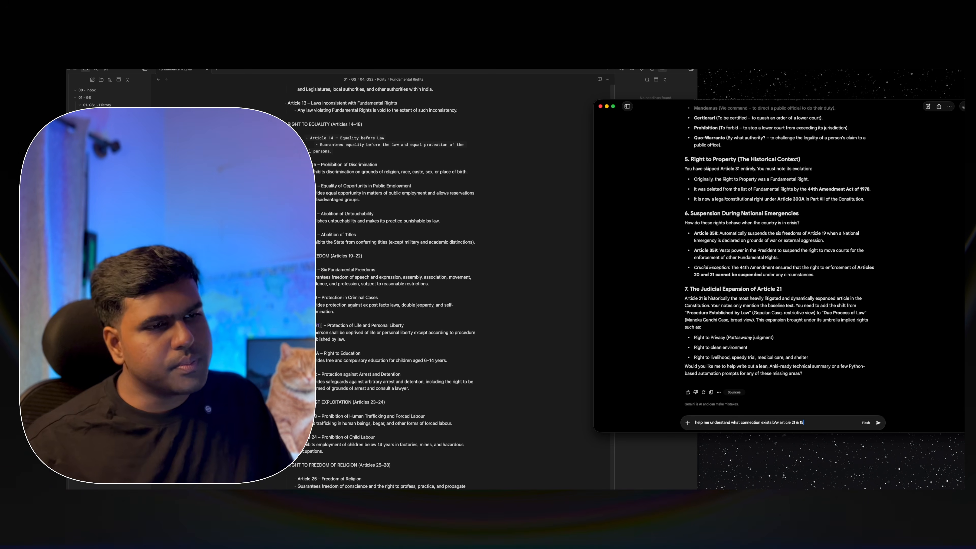
type(", answer")
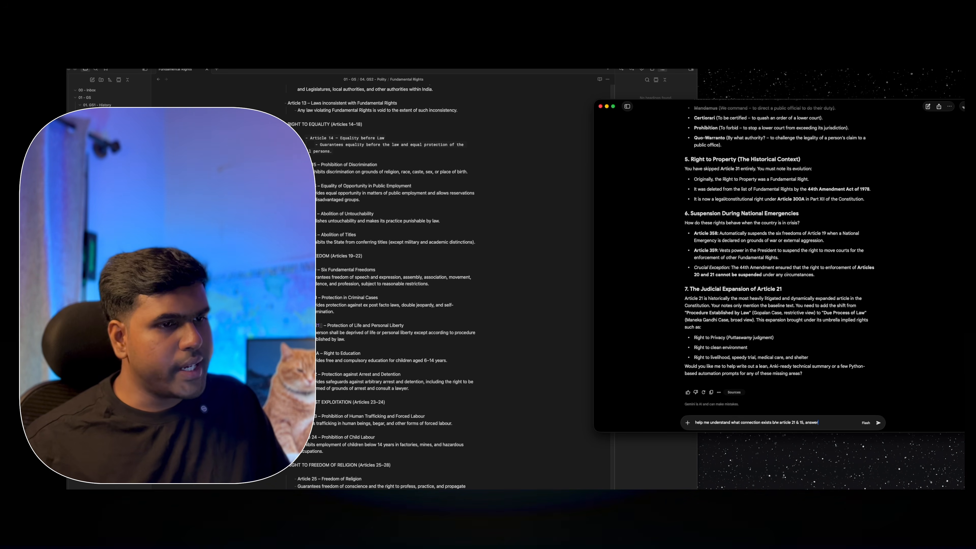
type(" to the point")
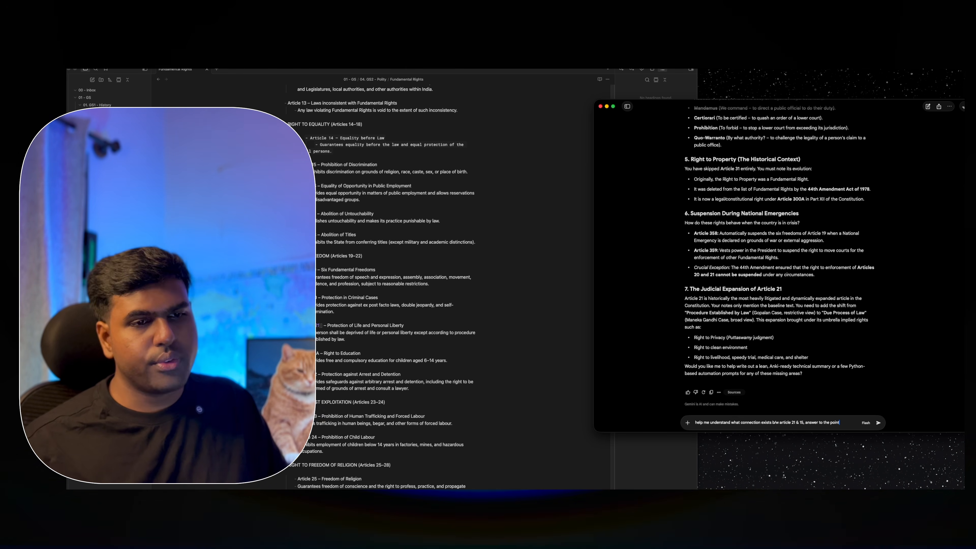
key("Return")
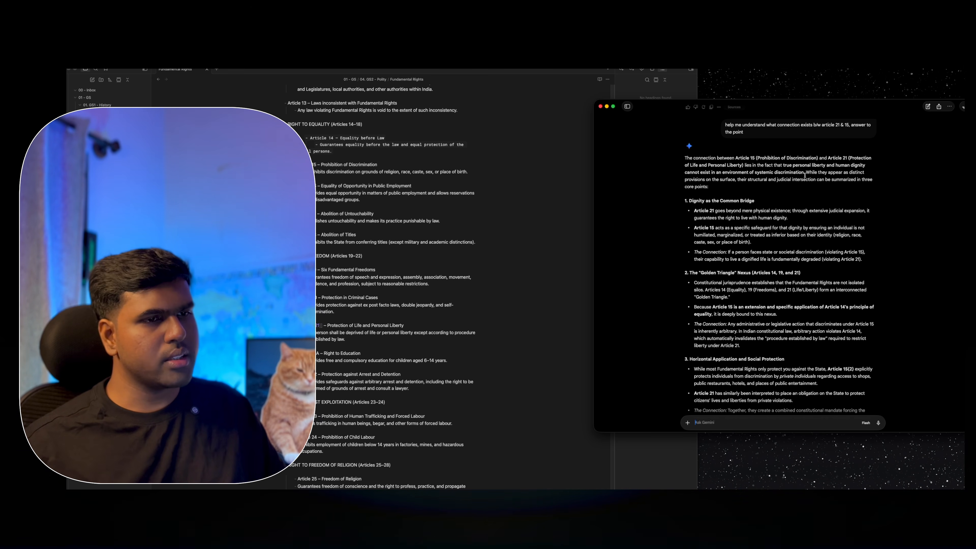
- Examine the headings and points of Gemini's answer on the connection between Articles 21 and 15
left_click_drag(783, 164, 695, 197)
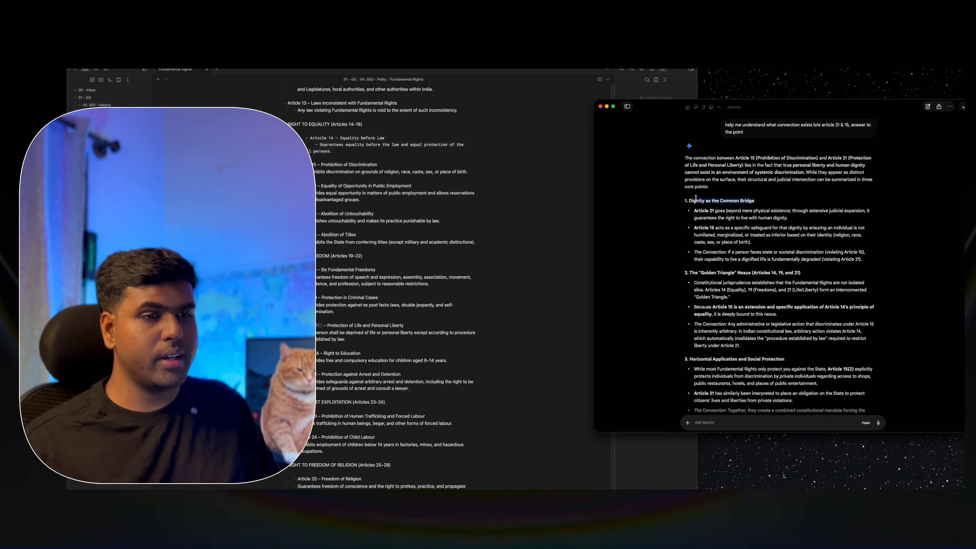
left_click_drag(811, 271, 685, 272)
scroll(755, 291, "down", 2)
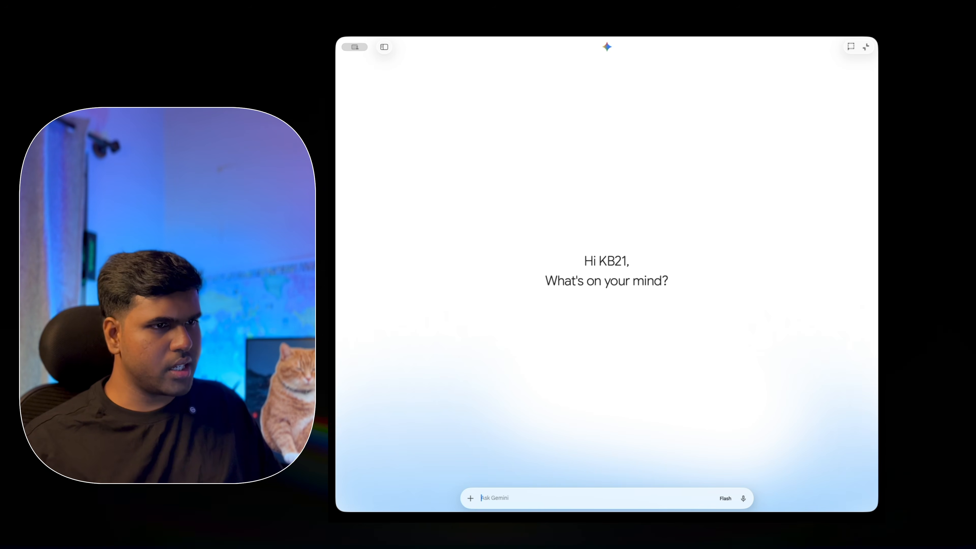
- Draft a new Gemini prompt to "create a structured revision sheet of 20 most imp points" from the notes
type("create ")
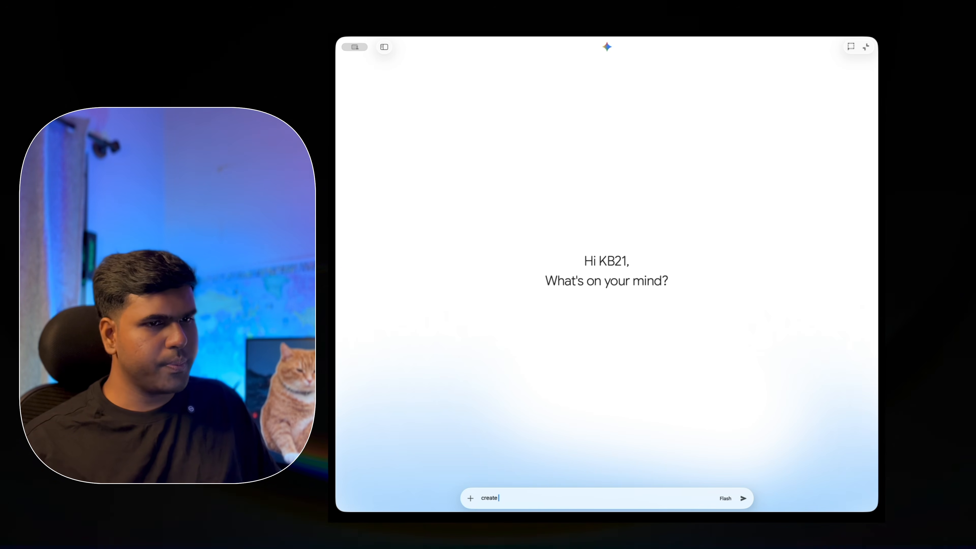
type("a structured revision")
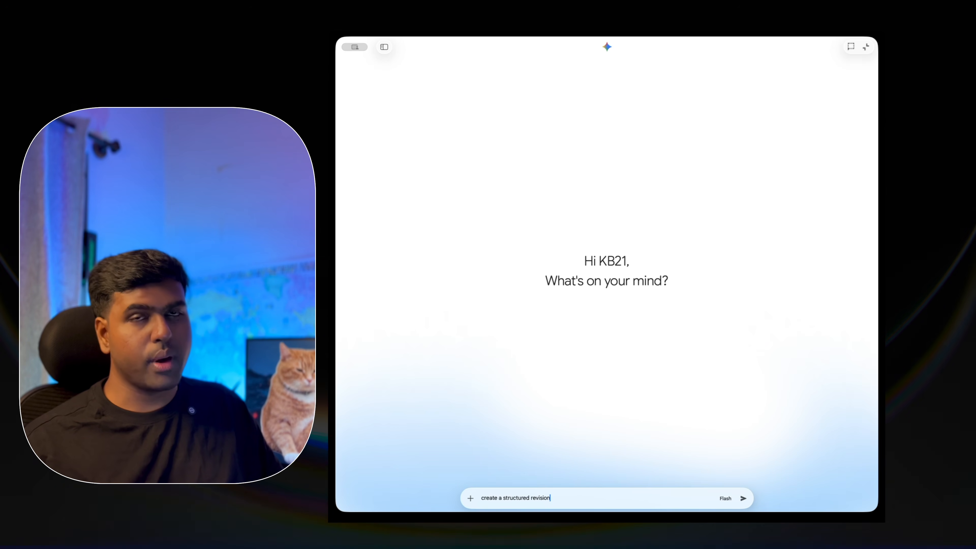
type(" sheet of 20 ")
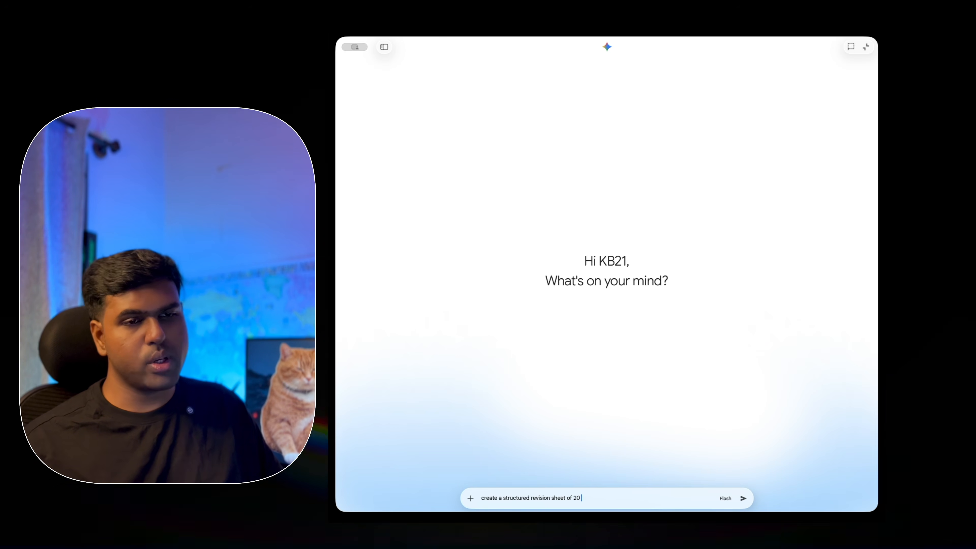
type("most imp")
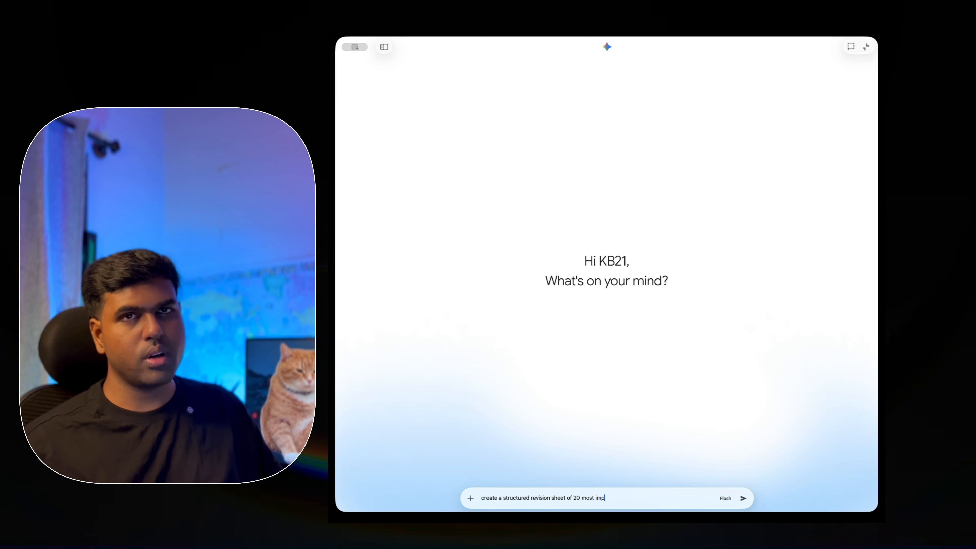
type(" points from these no")
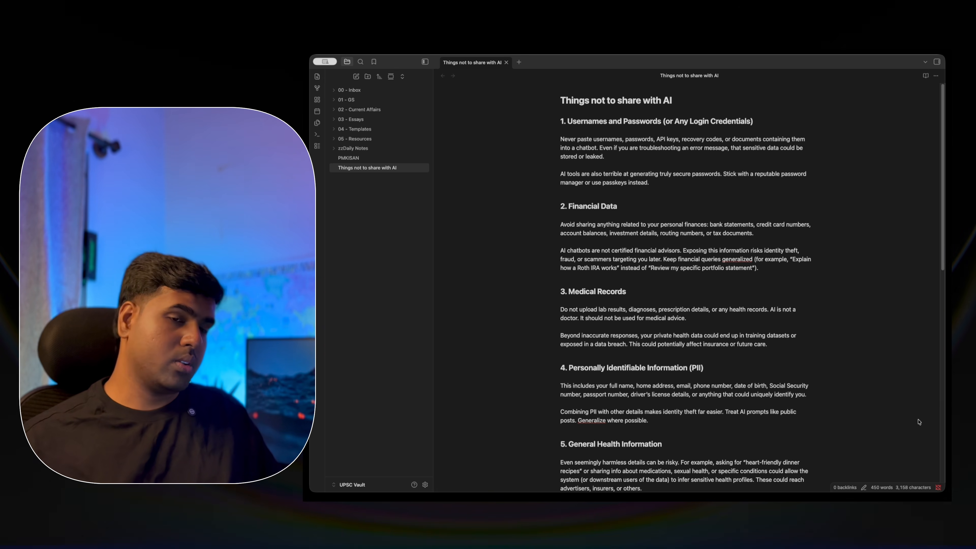
- Read through the Things not to share with AI note in Obsidian to its last section
scroll(918, 421, "down", 1)
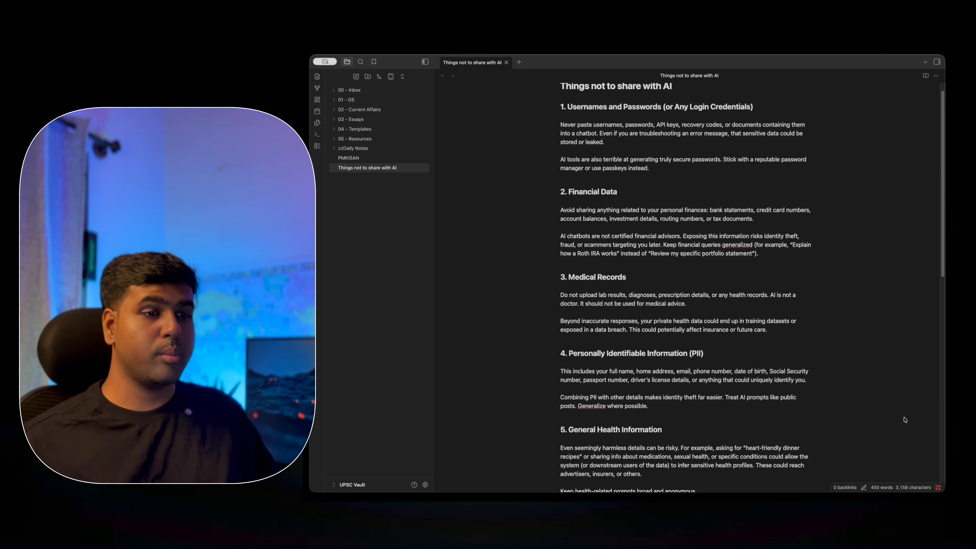
scroll(905, 420, "down", 4)
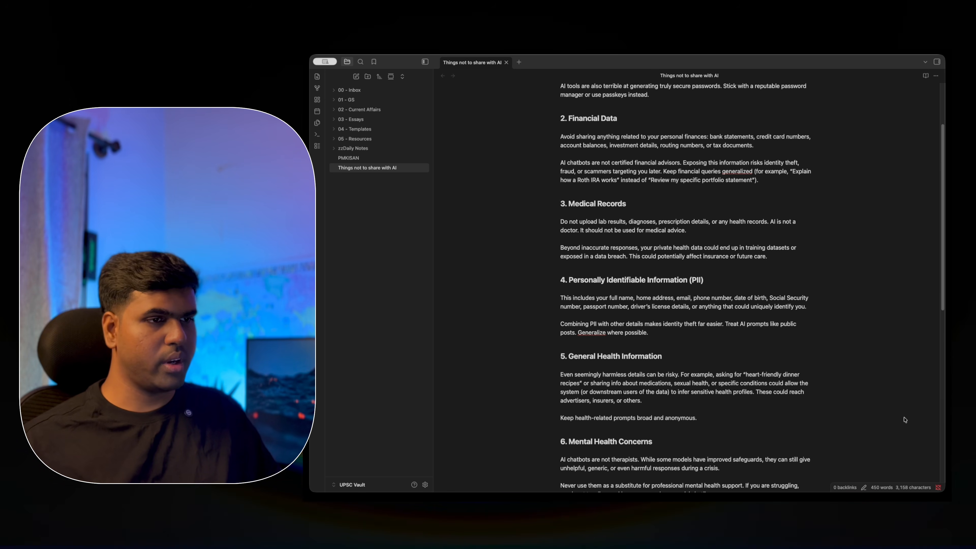
scroll(905, 419, "down", 3)
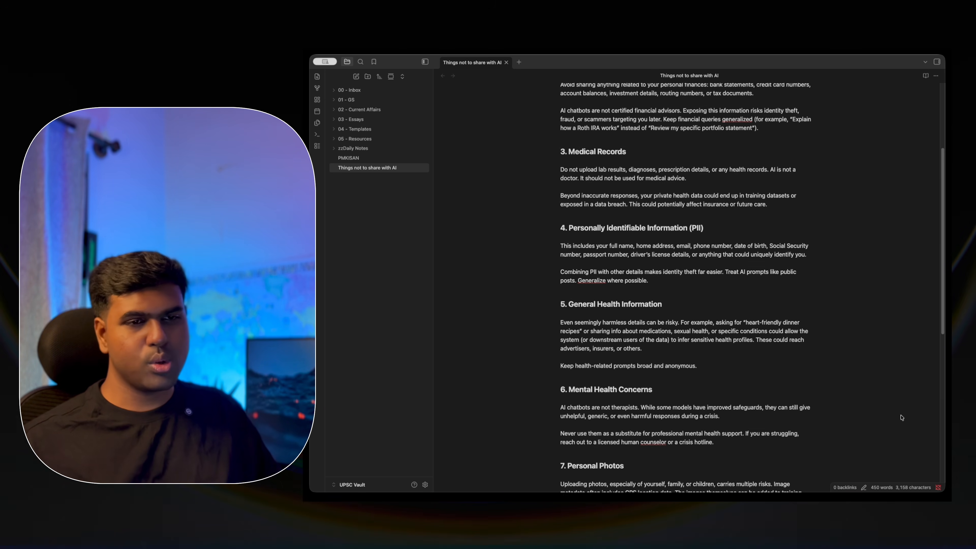
scroll(902, 417, "down", 7)
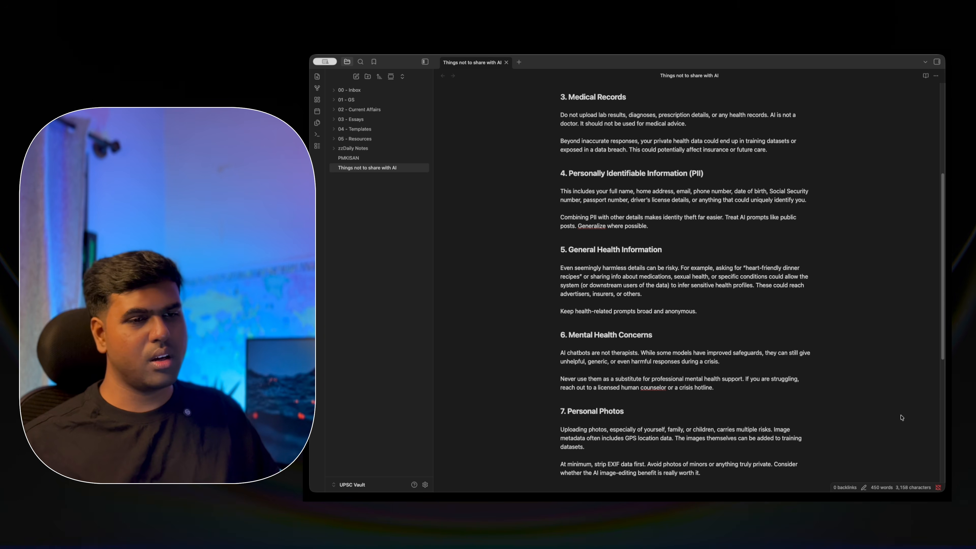
scroll(901, 417, "down", 3)
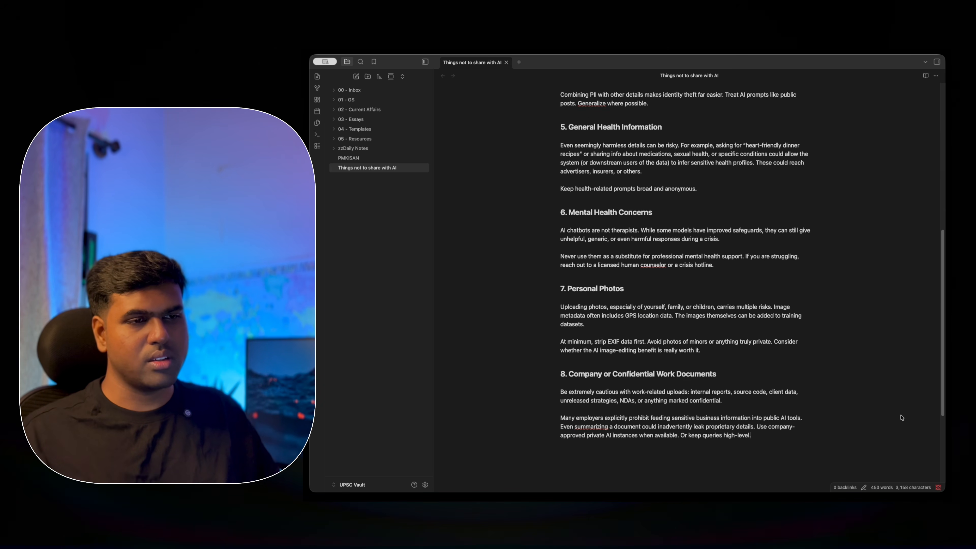